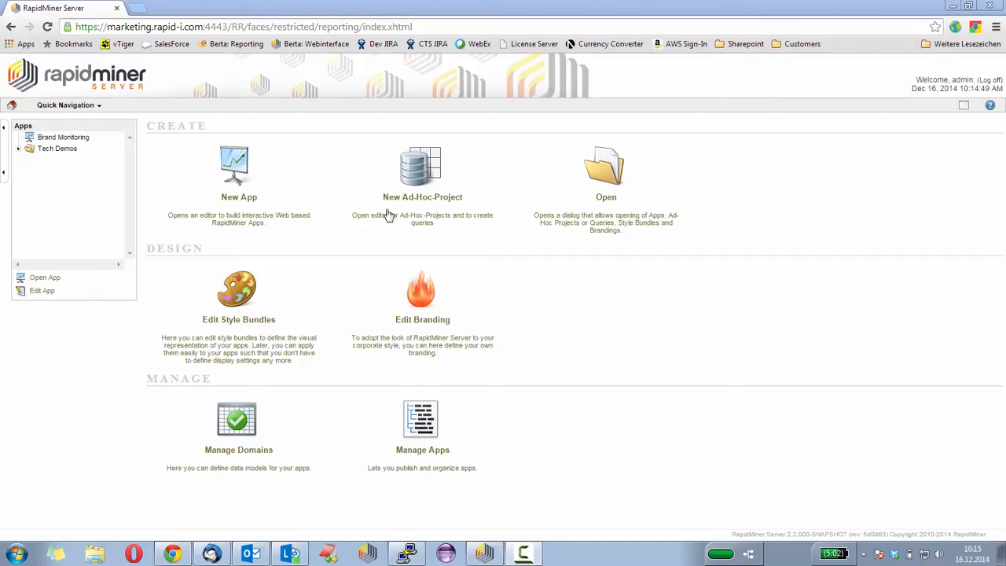
Create a new app and title it "Brand Monitoring Demo"
{"action": "left_click", "coordinate": [233, 173]}
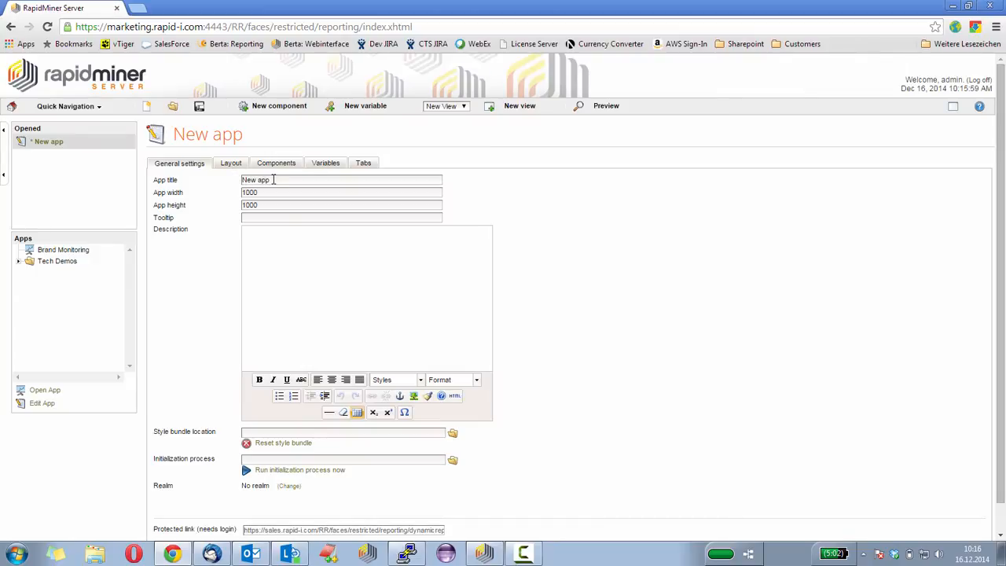
{"action": "left_click_drag", "start_coordinate": [273, 180], "coordinate": [236, 180]}
{"action": "type", "text": "Brand Monit"}
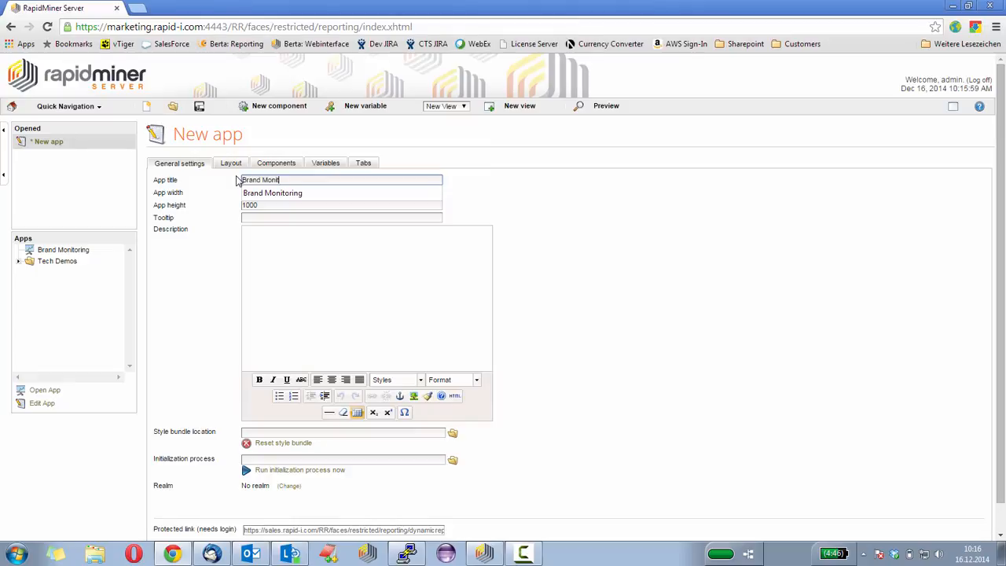
{"action": "type", "text": "oring Demo"}
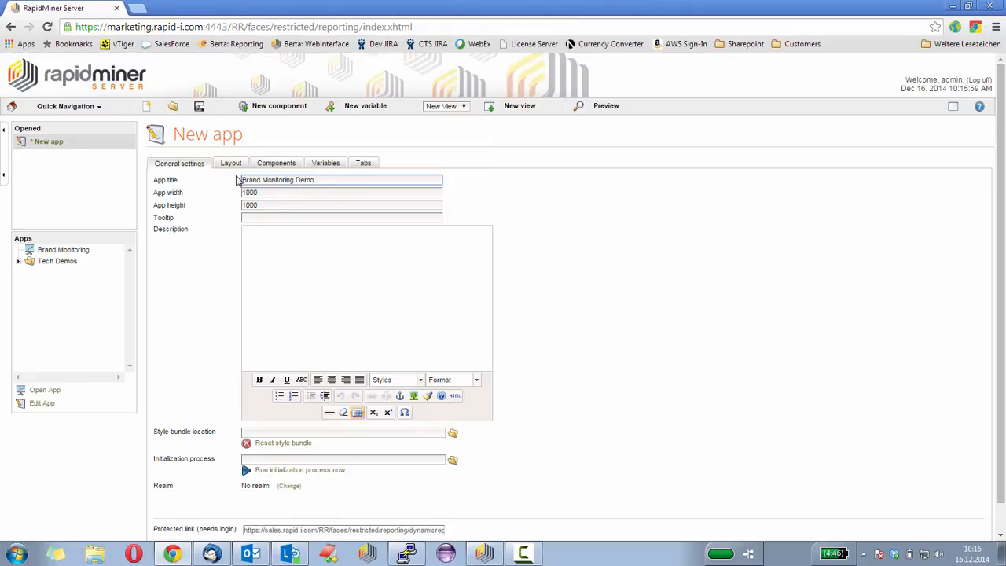
{"action": "left_click", "coordinate": [259, 194]}
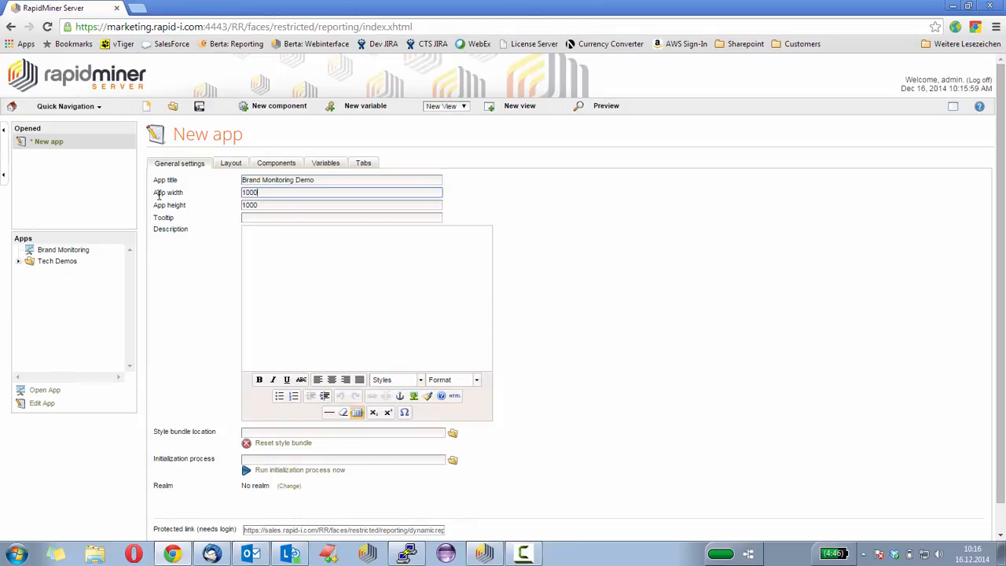
{"action": "left_click", "coordinate": [248, 217]}
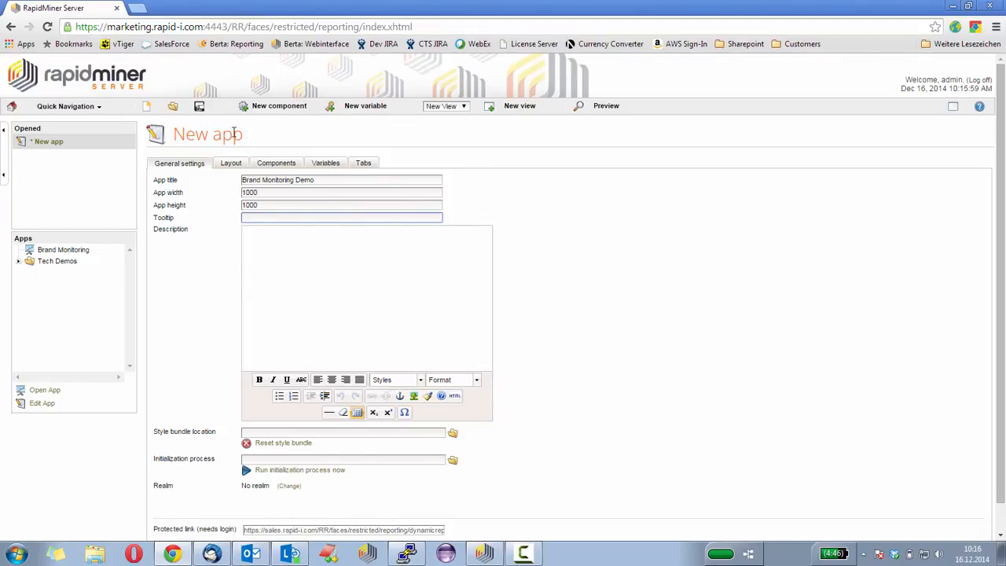
Save the app under the name "Report" in the demo/Brand Monitoring folder
{"action": "left_click", "coordinate": [198, 108]}
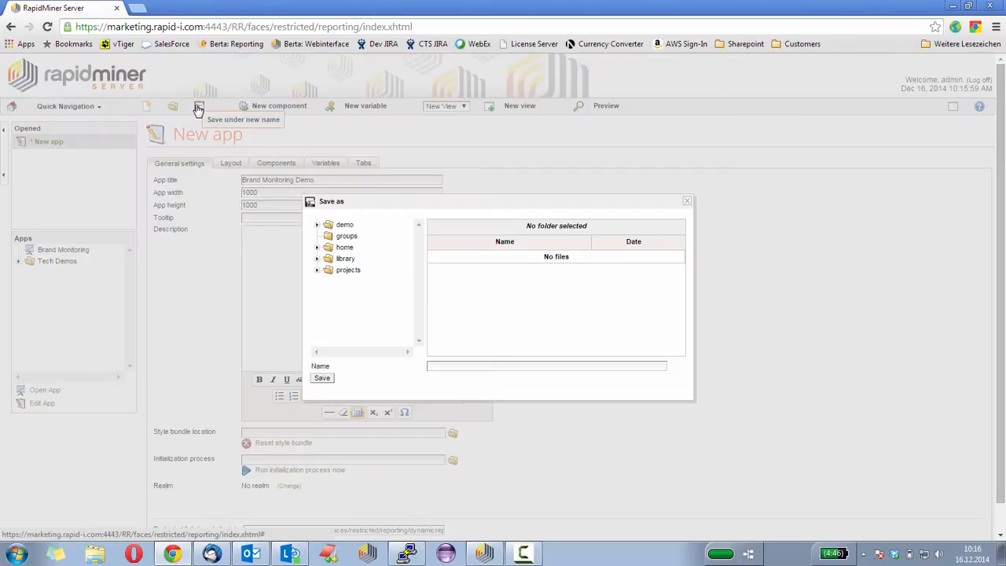
{"action": "left_click", "coordinate": [317, 225]}
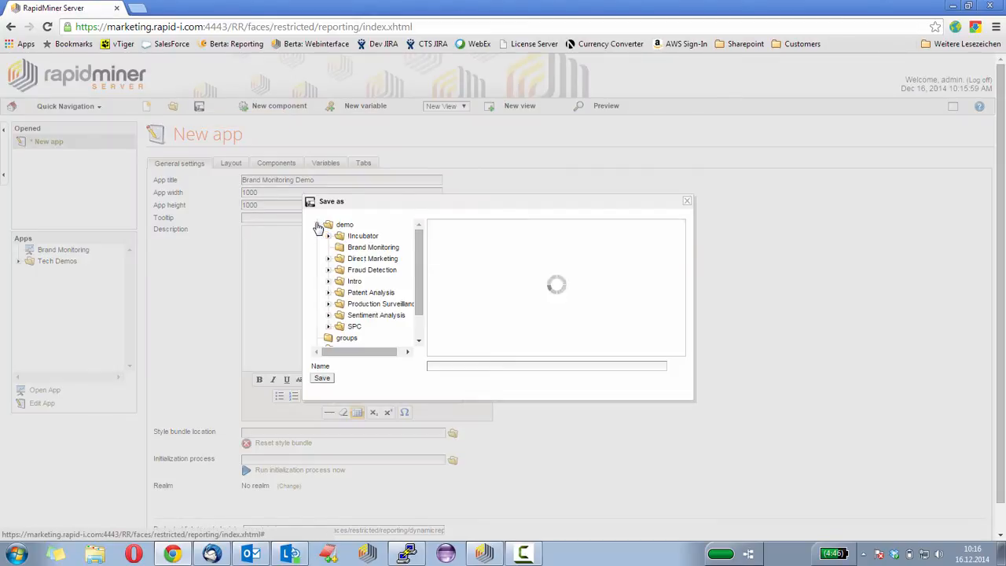
{"action": "left_click", "coordinate": [353, 248]}
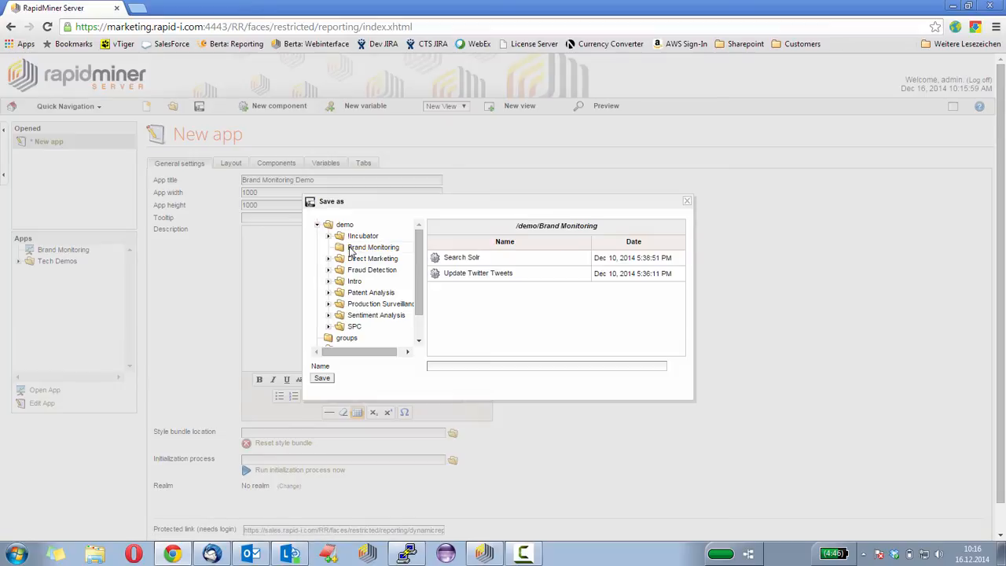
{"action": "left_click", "coordinate": [442, 364]}
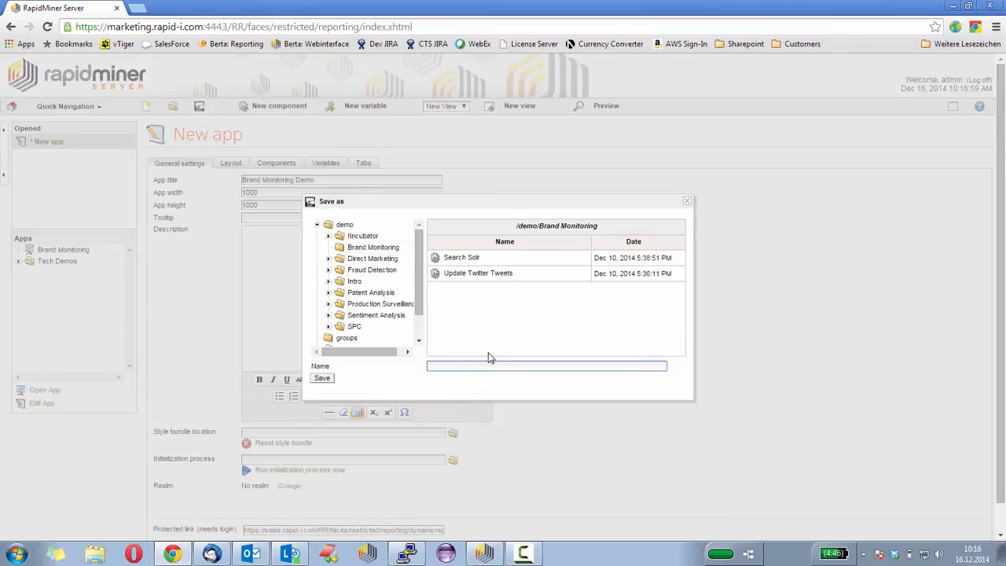
{"action": "type", "text": "Report"}
{"action": "left_click", "coordinate": [406, 370]}
{"action": "left_click", "coordinate": [324, 380]}
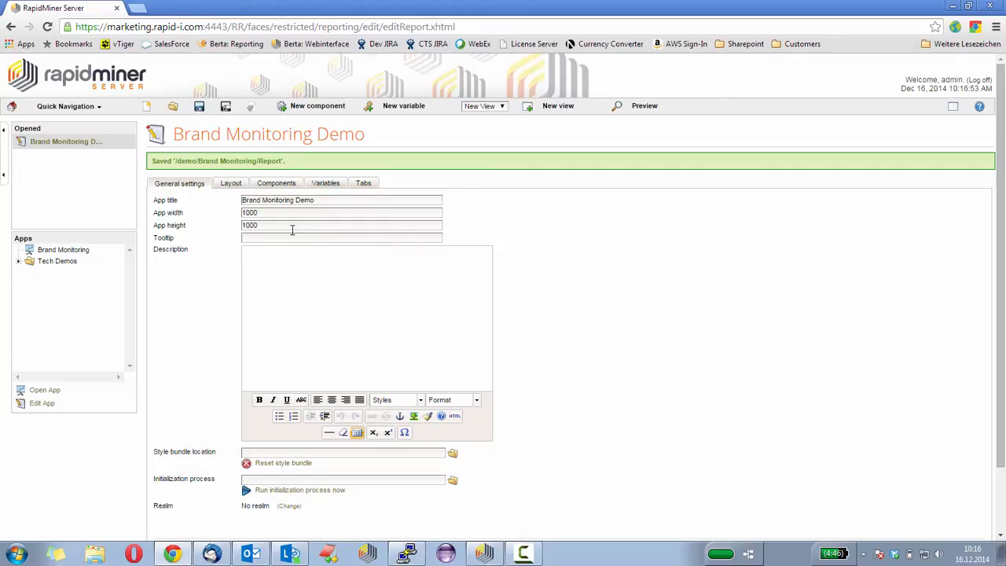
Add a new user input component to the app's layout
{"action": "left_click", "coordinate": [326, 110]}
{"action": "left_click", "coordinate": [230, 184]}
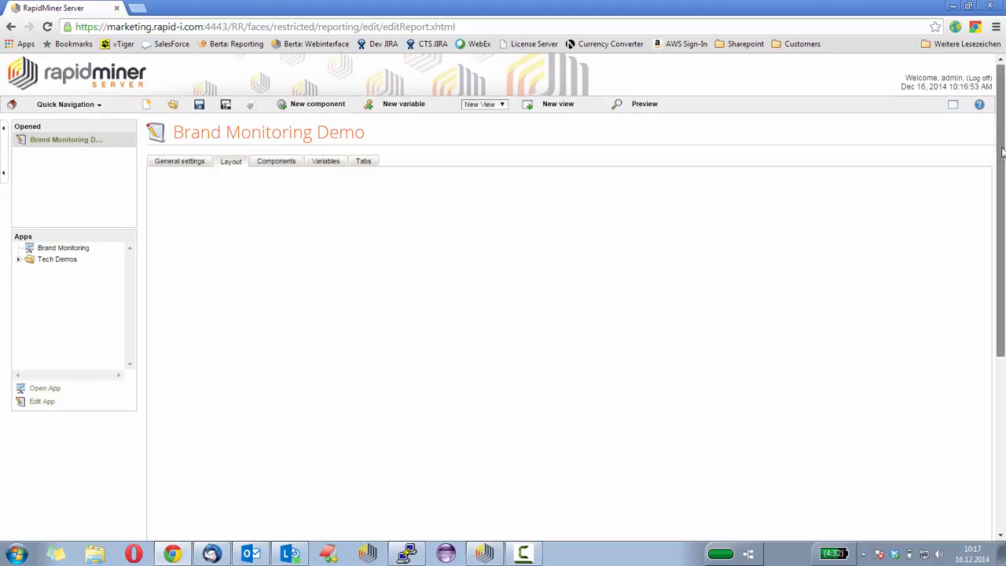
{"action": "left_click_drag", "start_coordinate": [998, 147], "coordinate": [932, 134]}
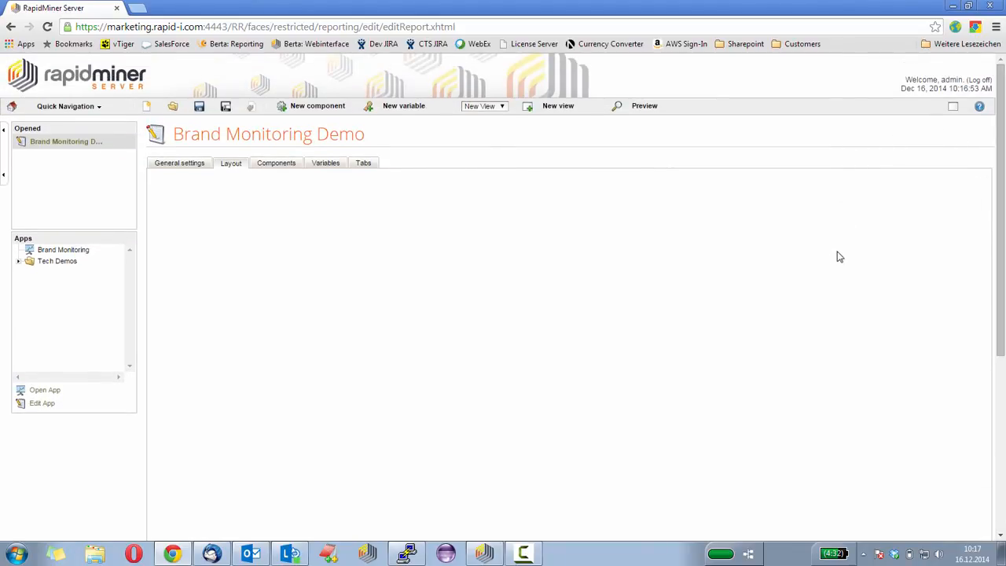
{"action": "left_click", "coordinate": [322, 108]}
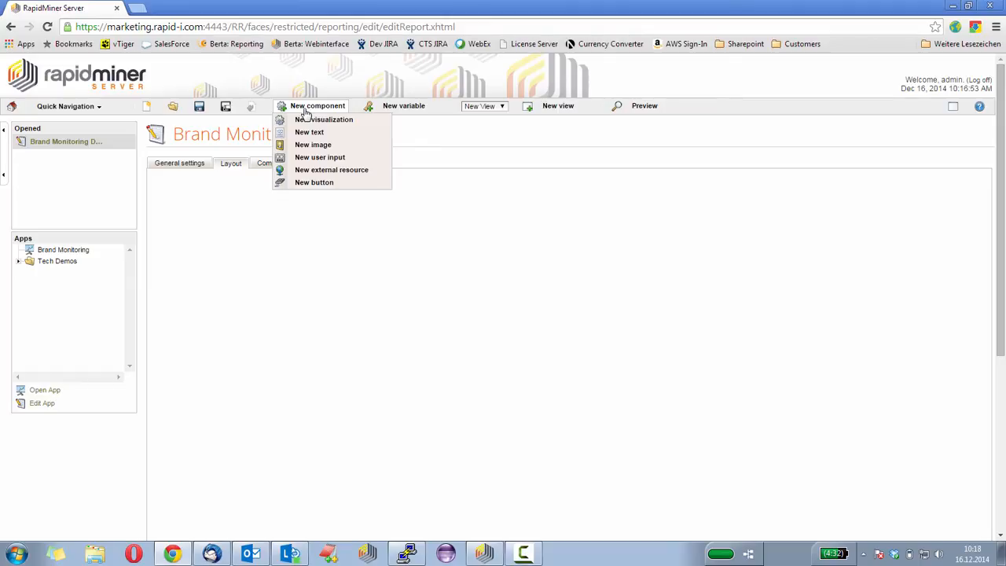
{"action": "left_click", "coordinate": [306, 160]}
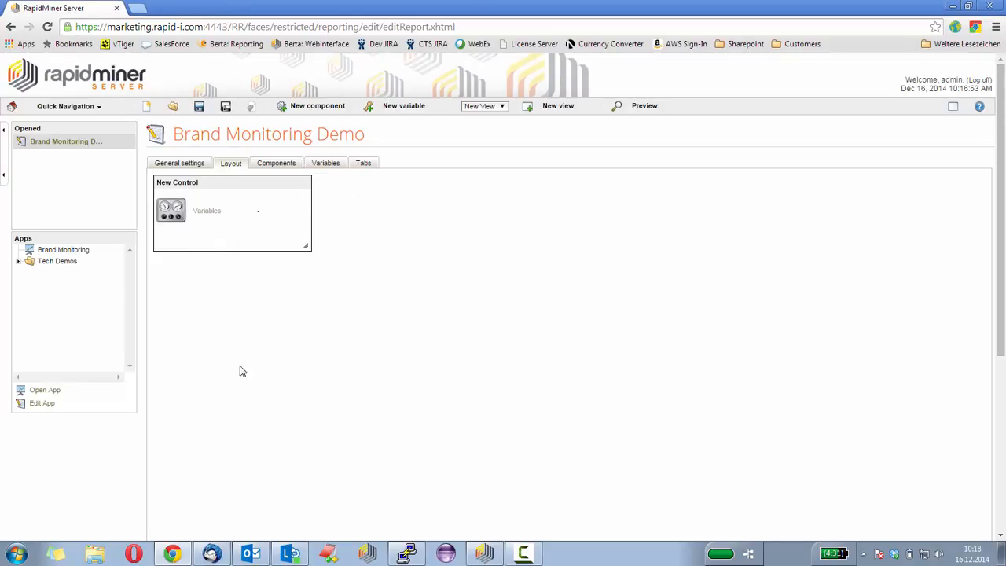
Move the new control to about X 120, Y 100 and resize it to about 610 wide by 80 high
{"action": "mouse_move", "coordinate": [218, 187]}
{"action": "left_click_drag", "start_coordinate": [210, 187], "coordinate": [287, 227]}
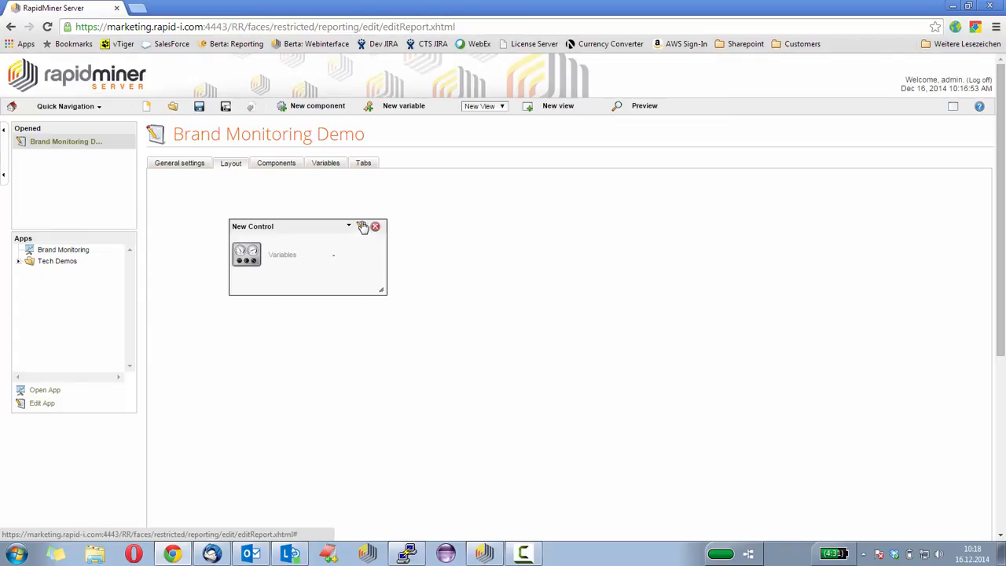
{"action": "left_click_drag", "start_coordinate": [354, 227], "coordinate": [325, 256]}
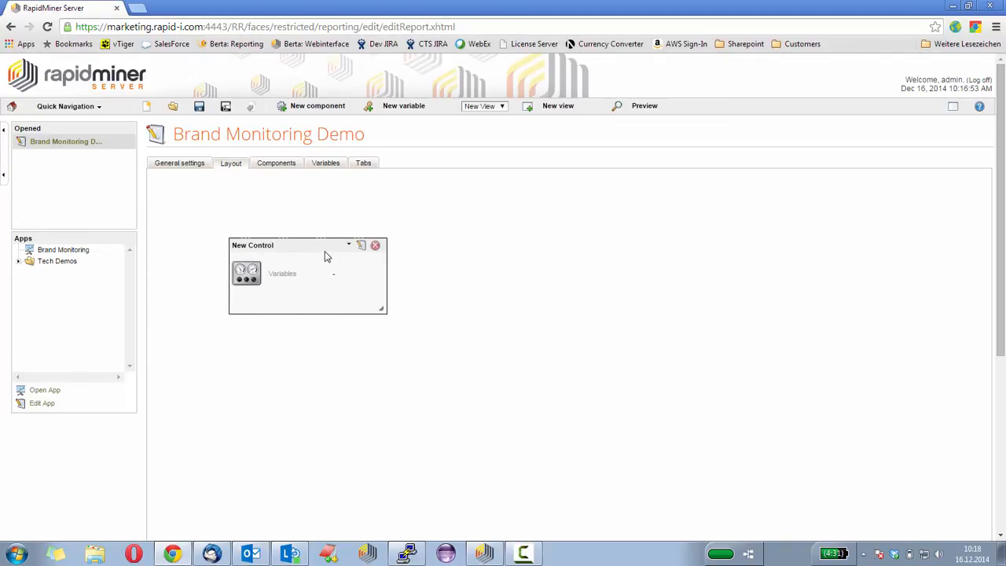
{"action": "left_click_drag", "start_coordinate": [386, 308], "coordinate": [574, 291]}
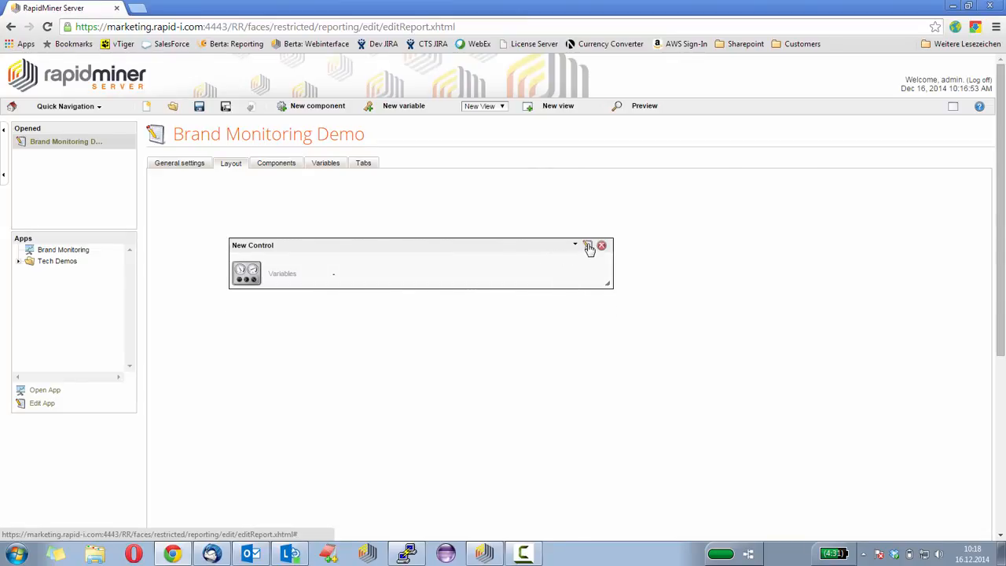
Retitle the user input control "Query Term", turn off its frame and title, and submit the settings
{"action": "left_click", "coordinate": [588, 249]}
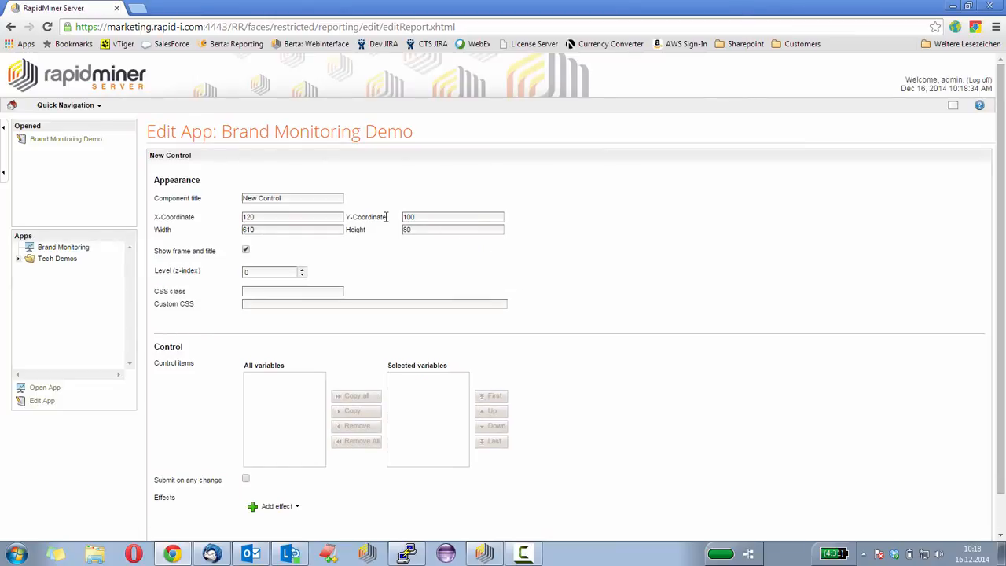
{"action": "left_click", "coordinate": [308, 198]}
{"action": "left_click_drag", "start_coordinate": [307, 197], "coordinate": [238, 197]}
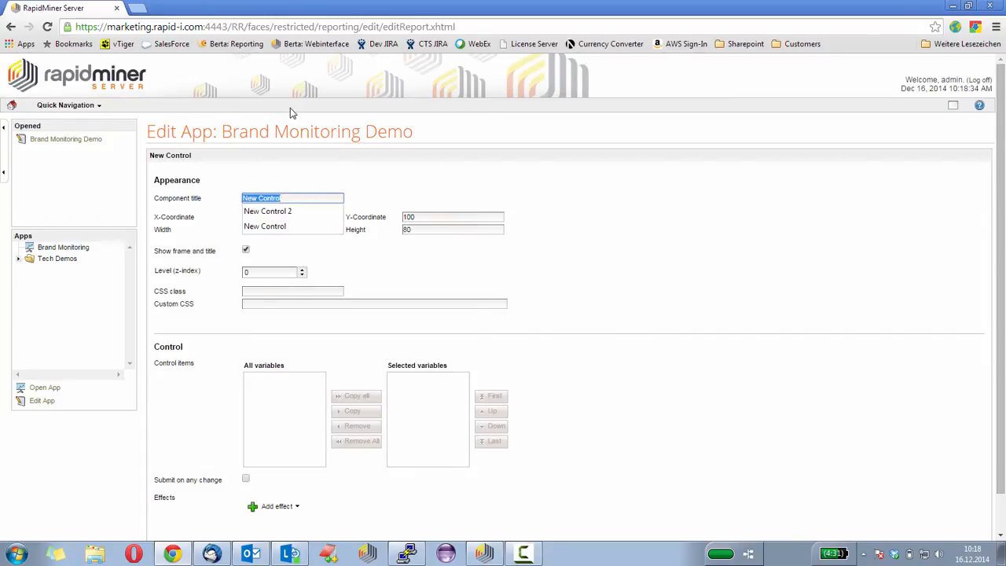
{"action": "type", "text": "Query Term"}
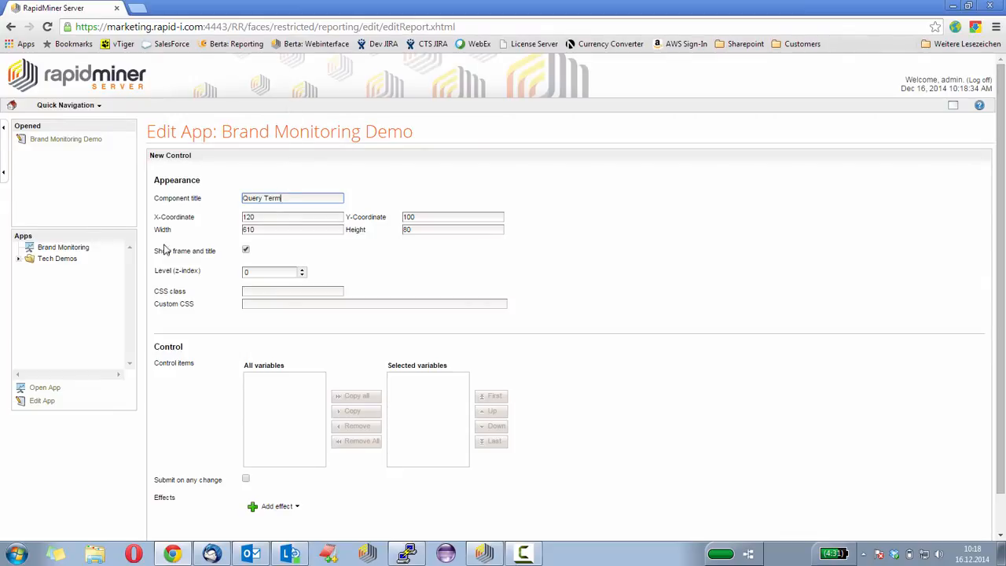
{"action": "left_click", "coordinate": [246, 250]}
{"action": "scroll", "coordinate": [251, 413], "scroll_direction": "down", "scroll_amount": 1}
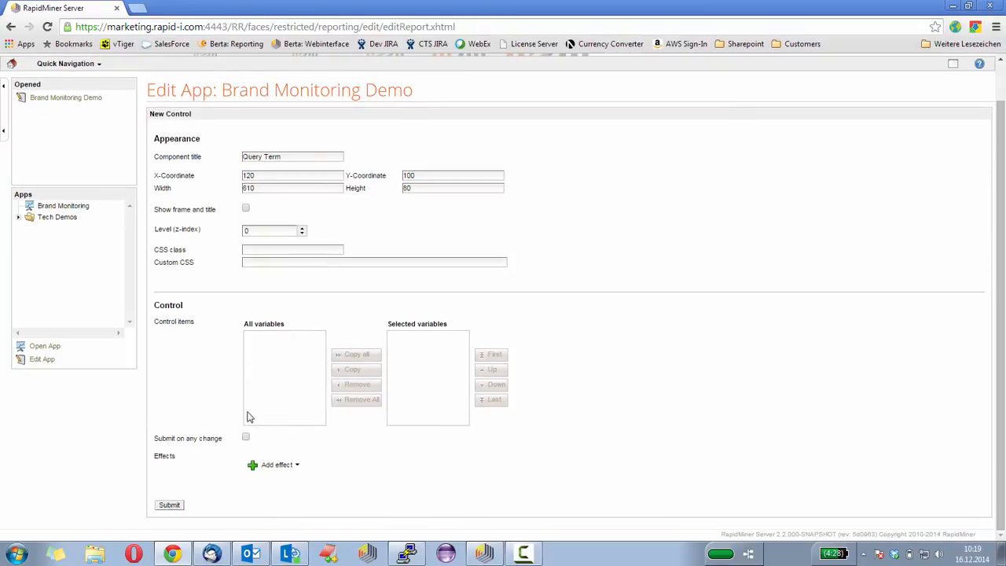
{"action": "left_click", "coordinate": [170, 505]}
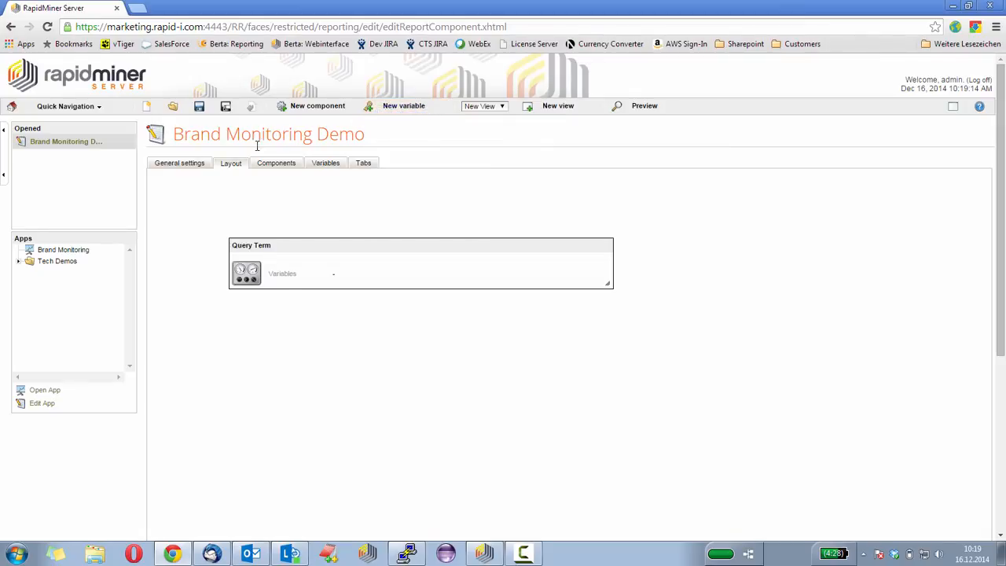
Create a new realm in domain management and name it "Brand Monitoring Realm"
{"action": "left_click", "coordinate": [181, 165]}
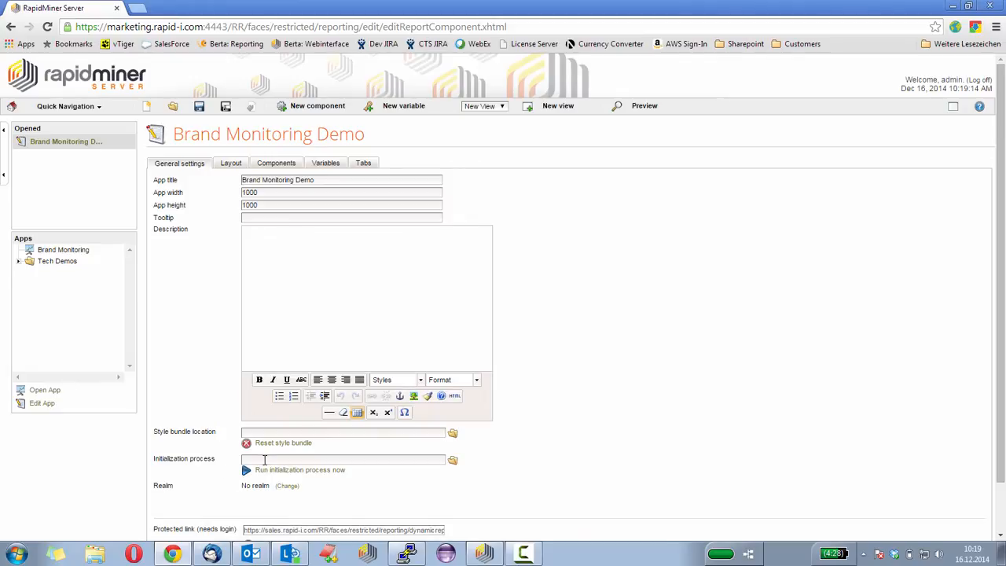
{"action": "left_click", "coordinate": [101, 110]}
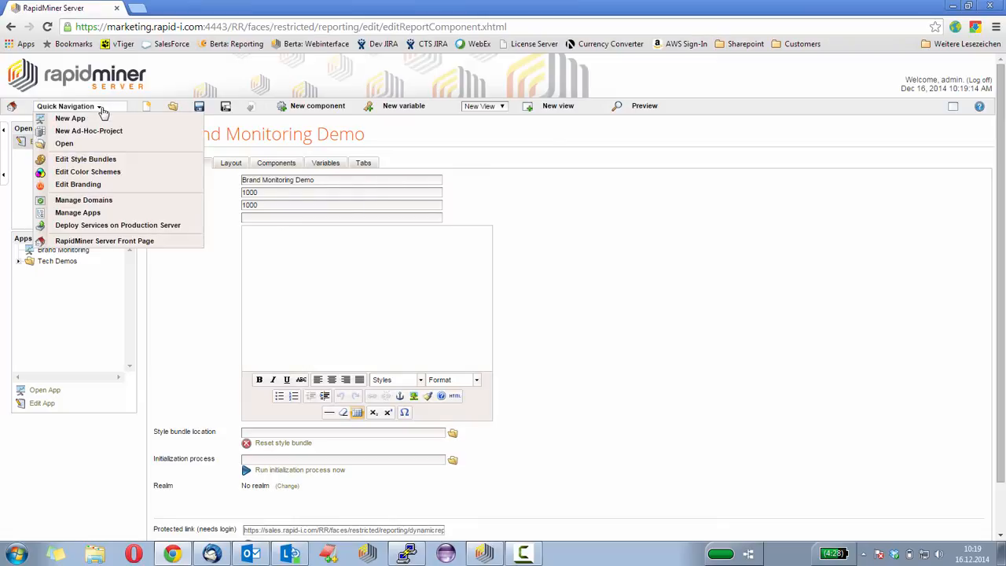
{"action": "left_click", "coordinate": [60, 201]}
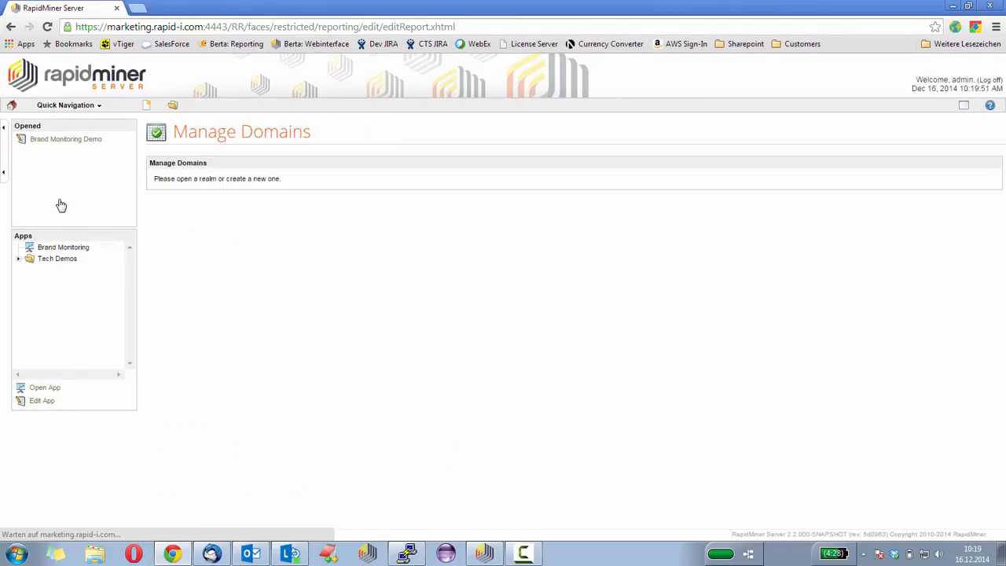
{"action": "left_click", "coordinate": [148, 110]}
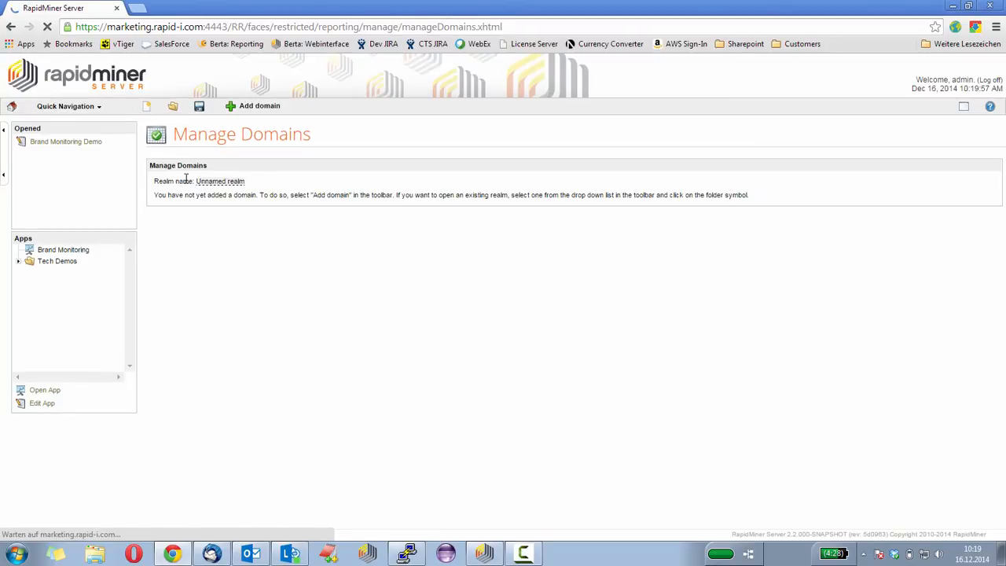
{"action": "left_click", "coordinate": [199, 180]}
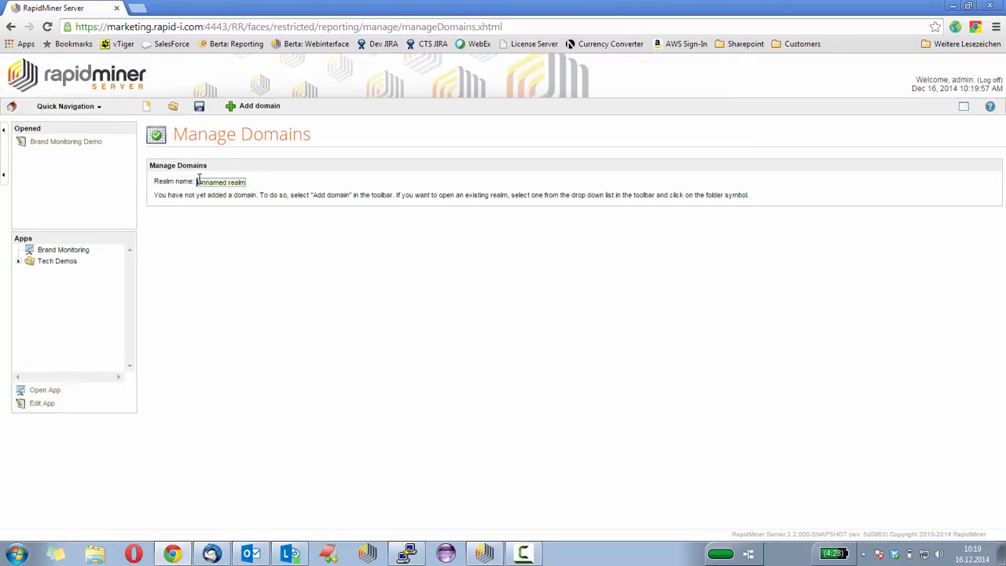
{"action": "key", "text": "ctrl+a"}
{"action": "type", "text": "Brand Monitoring Realm"}
{"action": "key", "text": "Return"}
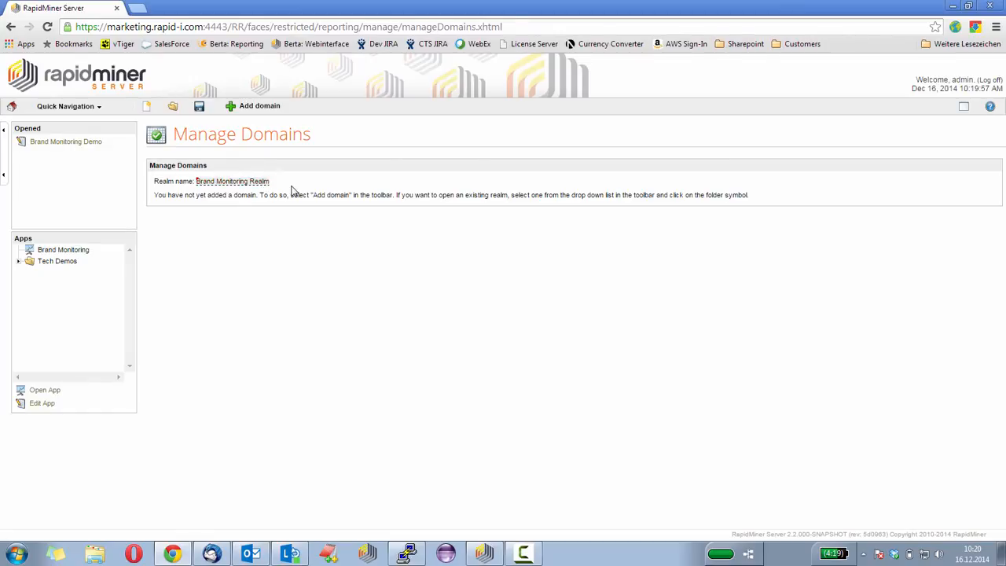
Add a text domain named "Text Domain" to the realm
{"action": "left_click", "coordinate": [266, 109]}
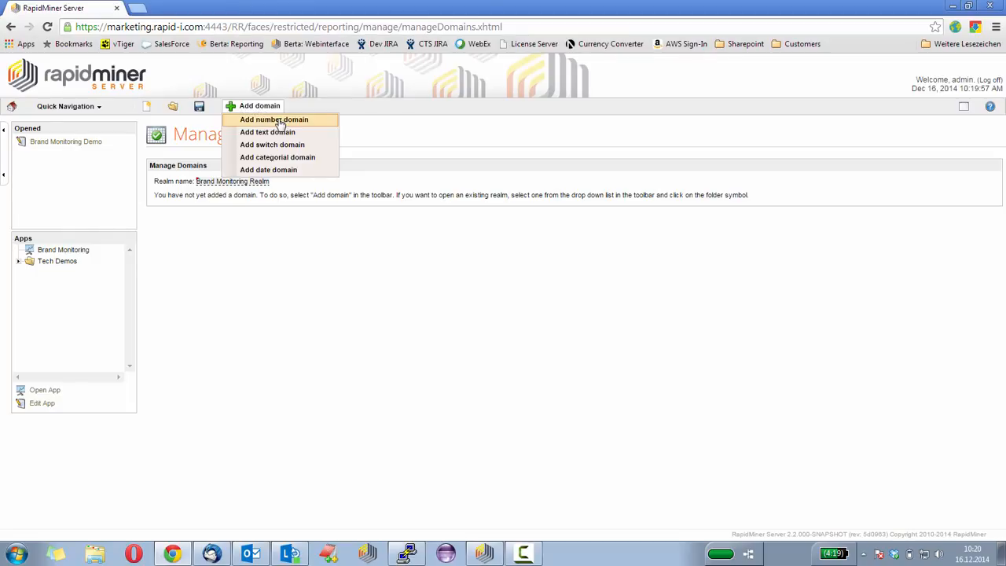
{"action": "left_click", "coordinate": [274, 135]}
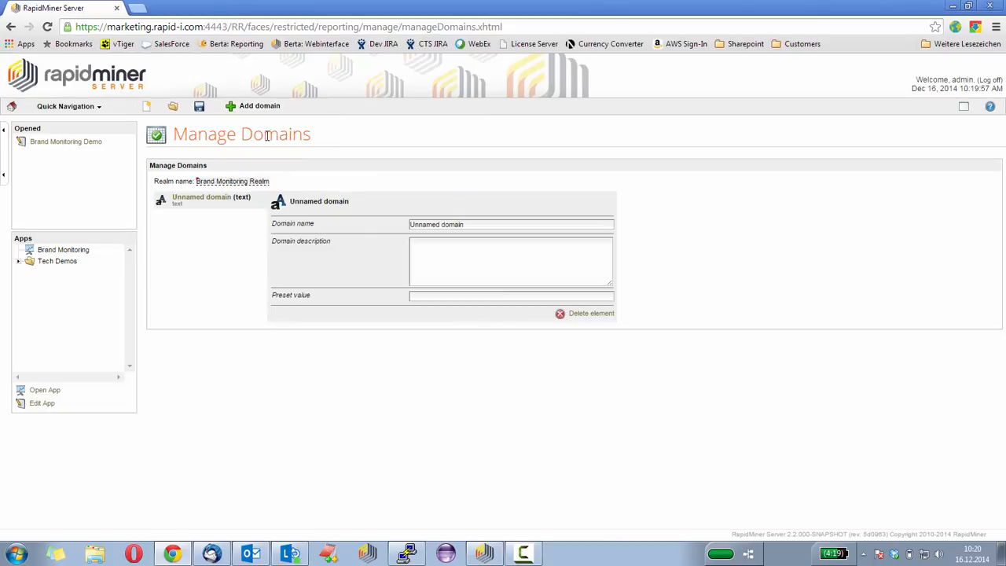
{"action": "left_click_drag", "start_coordinate": [478, 223], "coordinate": [400, 225]}
{"action": "type", "text": "Text"}
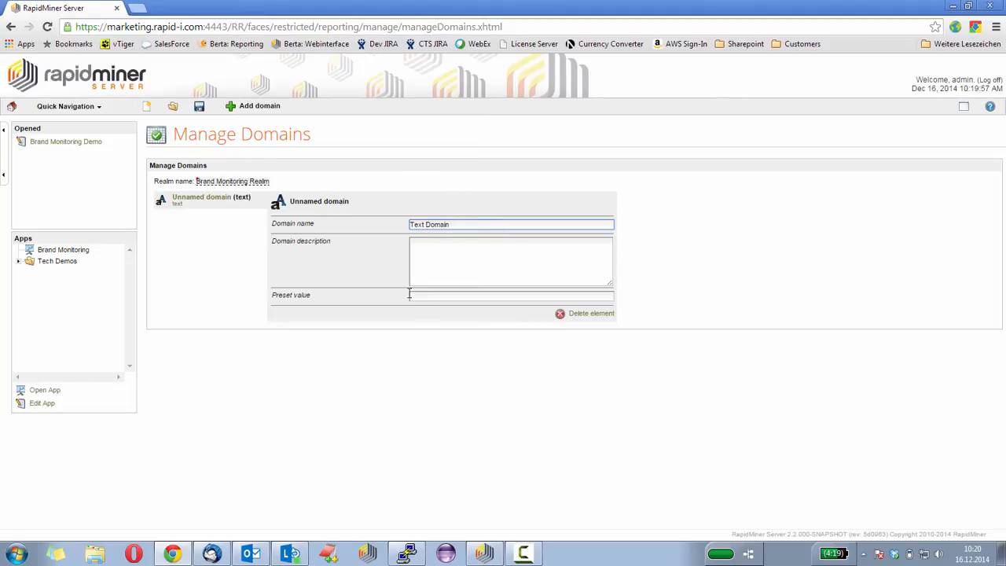
Add a date domain named "Date Domain" to the realm with DEFAULT_FORMAT as its internal representation format
{"action": "left_click", "coordinate": [264, 107]}
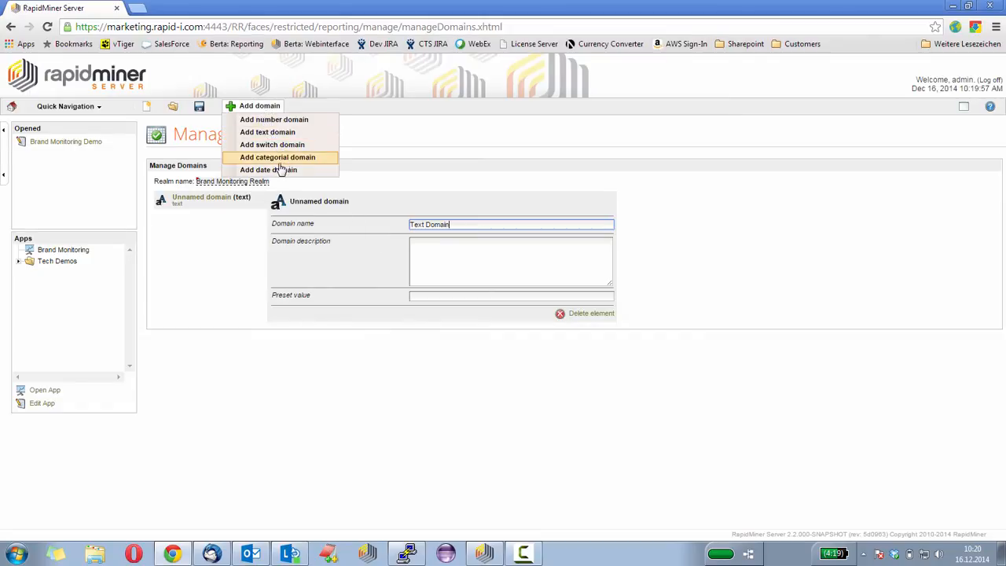
{"action": "left_click", "coordinate": [268, 170]}
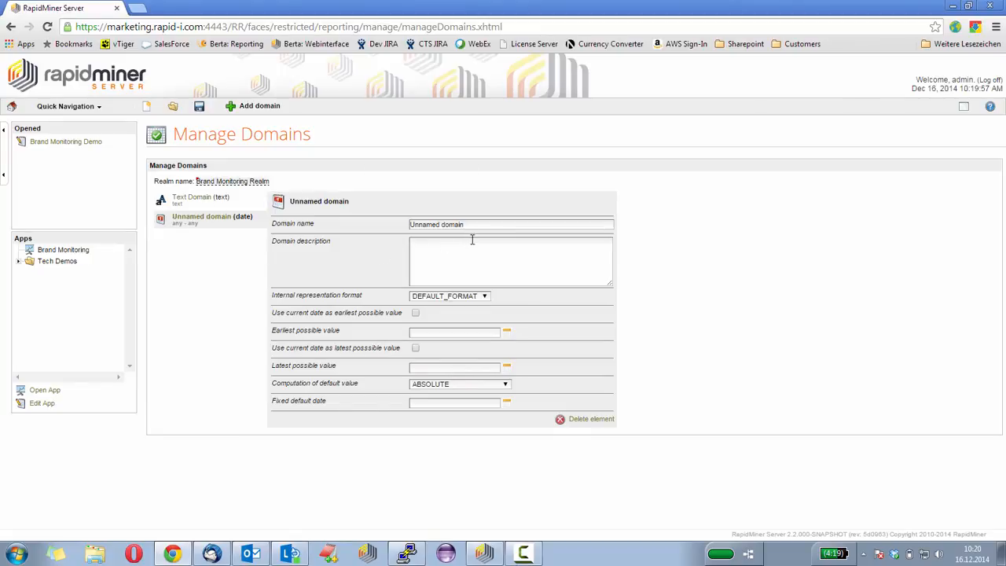
{"action": "left_click_drag", "start_coordinate": [477, 226], "coordinate": [396, 206]}
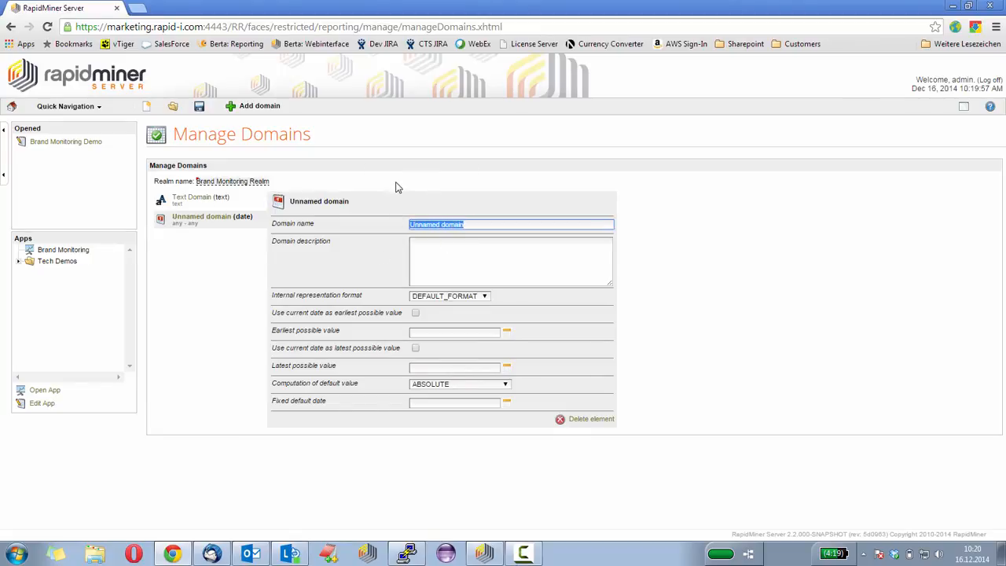
{"action": "type", "text": "Date Domain"}
{"action": "left_click", "coordinate": [485, 298]}
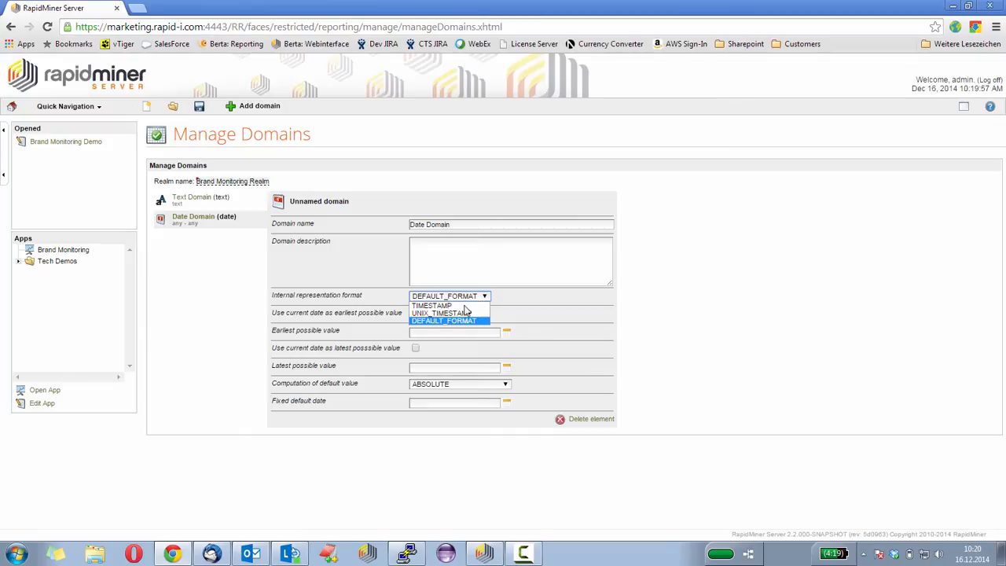
{"action": "left_click", "coordinate": [434, 322]}
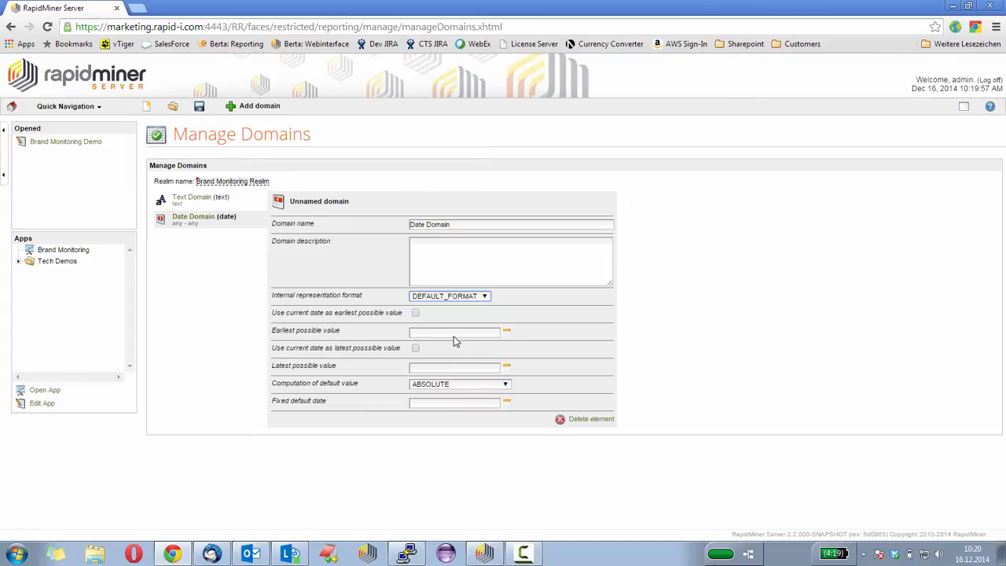
Set the date domain's earliest possible value to Dec 1, 2014 and use the current date as the latest possible value
{"action": "left_click", "coordinate": [505, 333]}
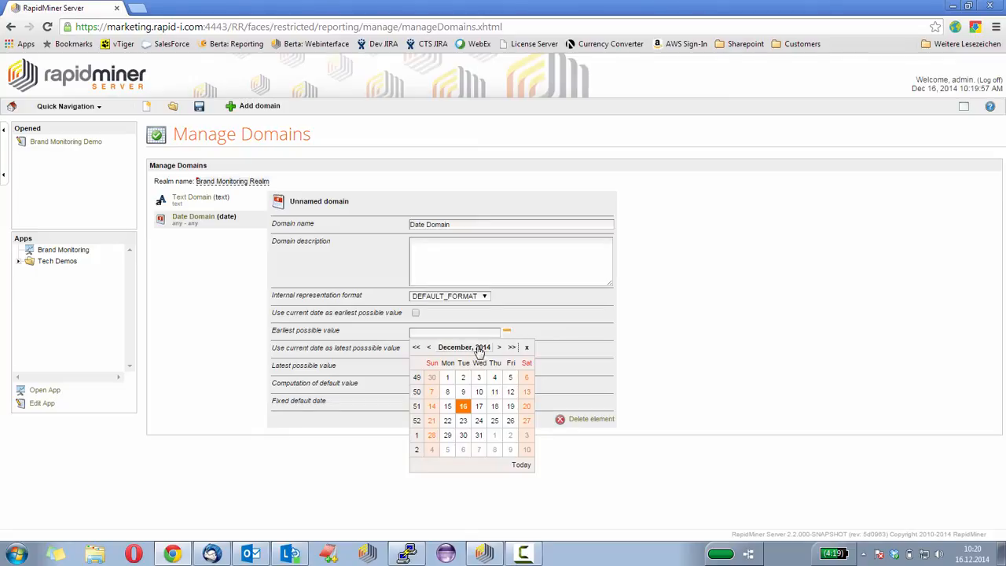
{"action": "left_click", "coordinate": [447, 378]}
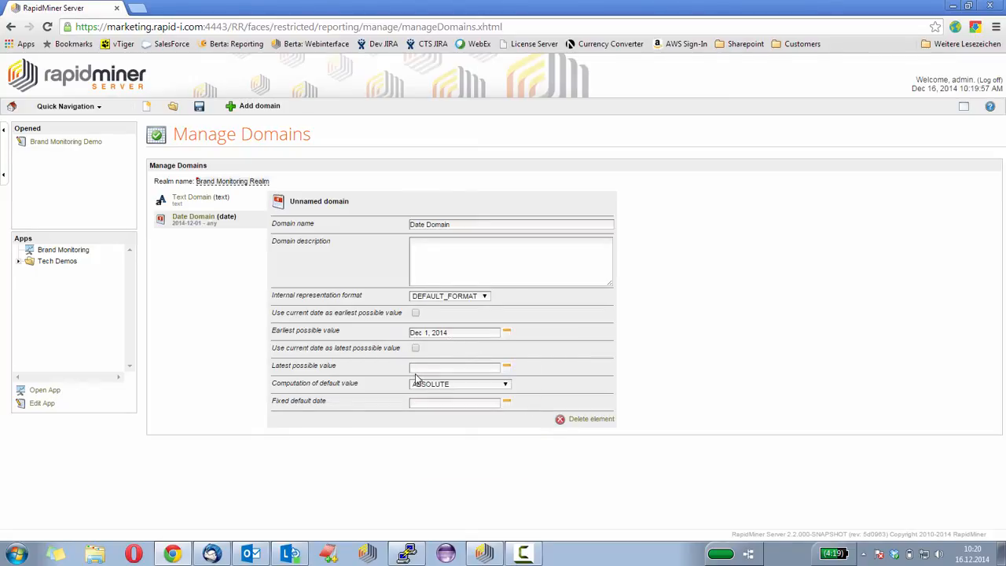
{"action": "left_click", "coordinate": [415, 348]}
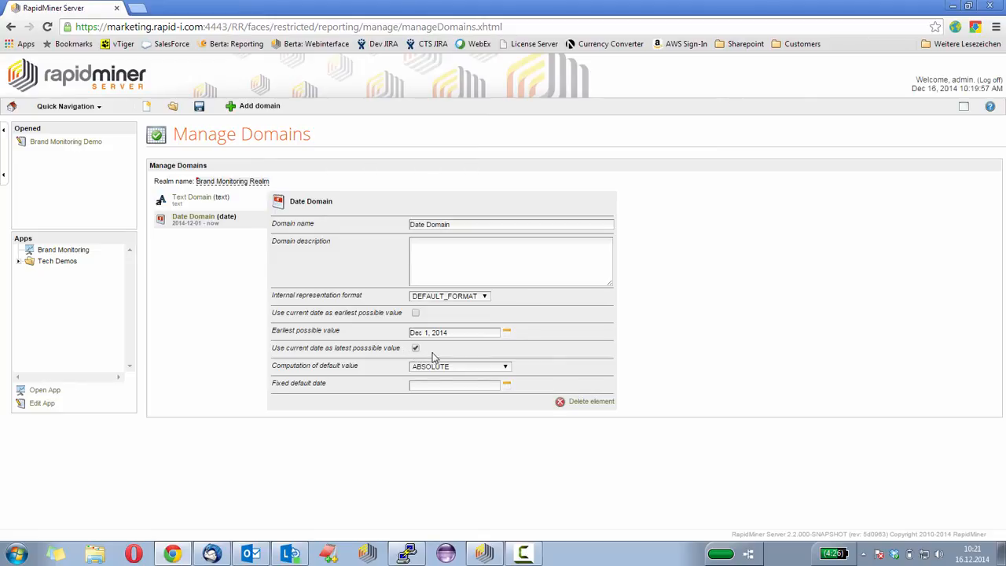
Set the date domain's default value computation to RELATIVE_BEFORE_NOW and save the realm
{"action": "left_click", "coordinate": [506, 370]}
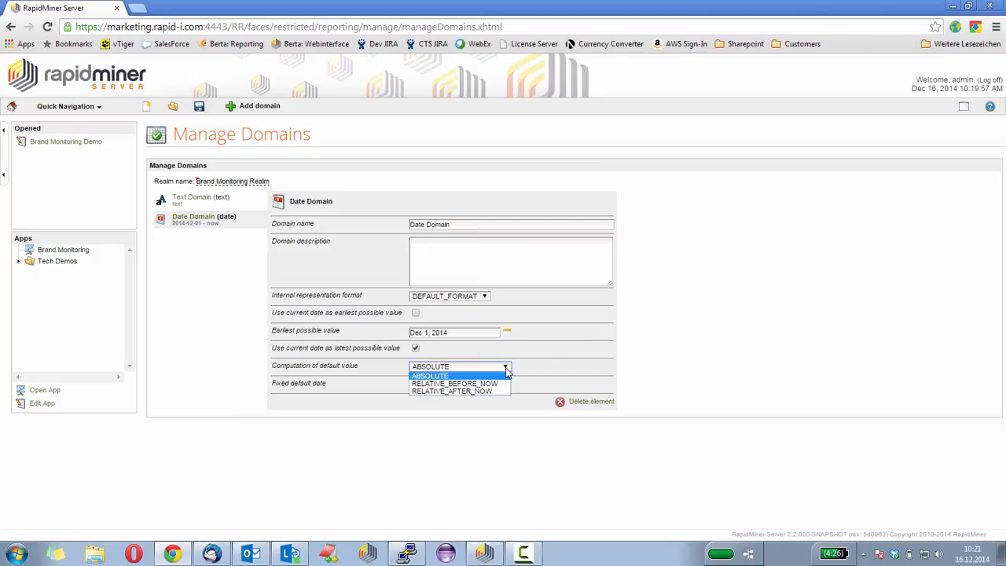
{"action": "left_click", "coordinate": [520, 367]}
{"action": "left_click", "coordinate": [507, 367]}
{"action": "left_click", "coordinate": [455, 383]}
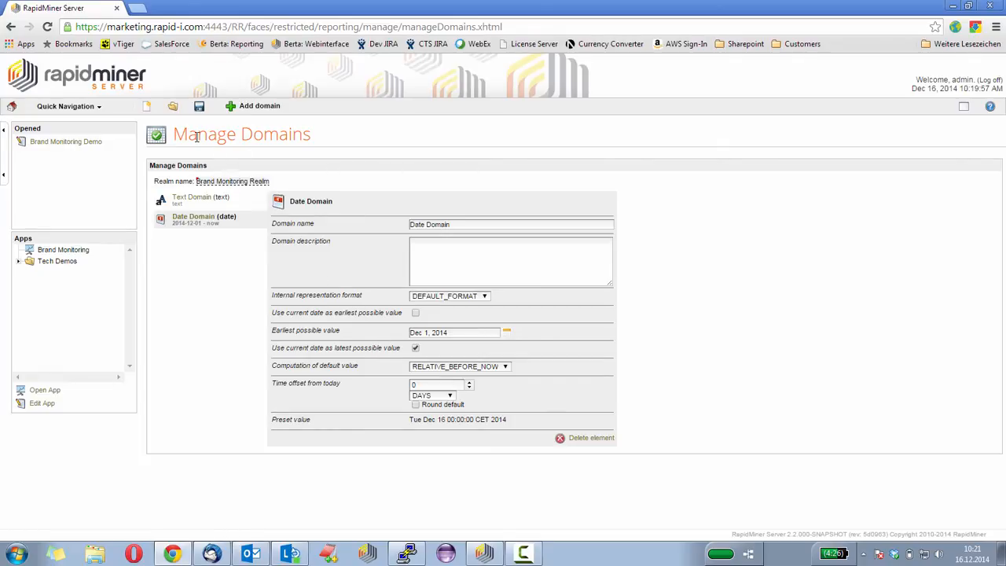
{"action": "left_click", "coordinate": [199, 106]}
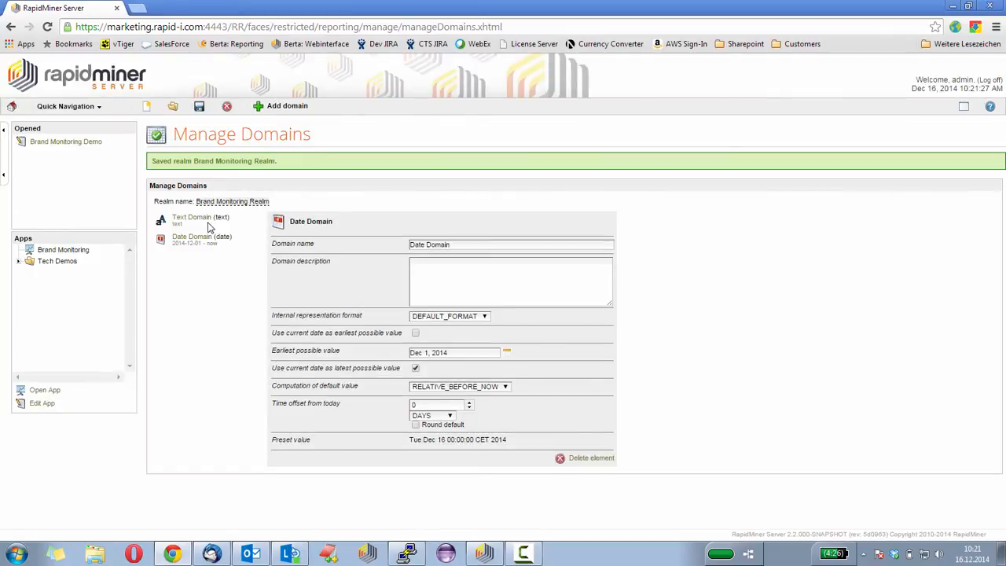
Return to the Brand Monitoring Demo app and change its realm to Brand Monitoring Realm
{"action": "left_click", "coordinate": [41, 146]}
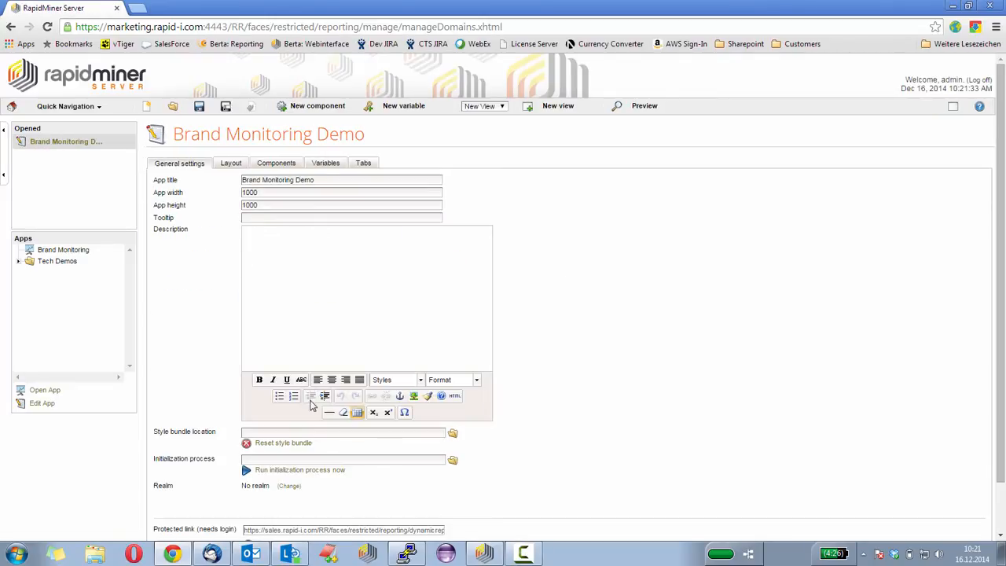
{"action": "left_click", "coordinate": [289, 486]}
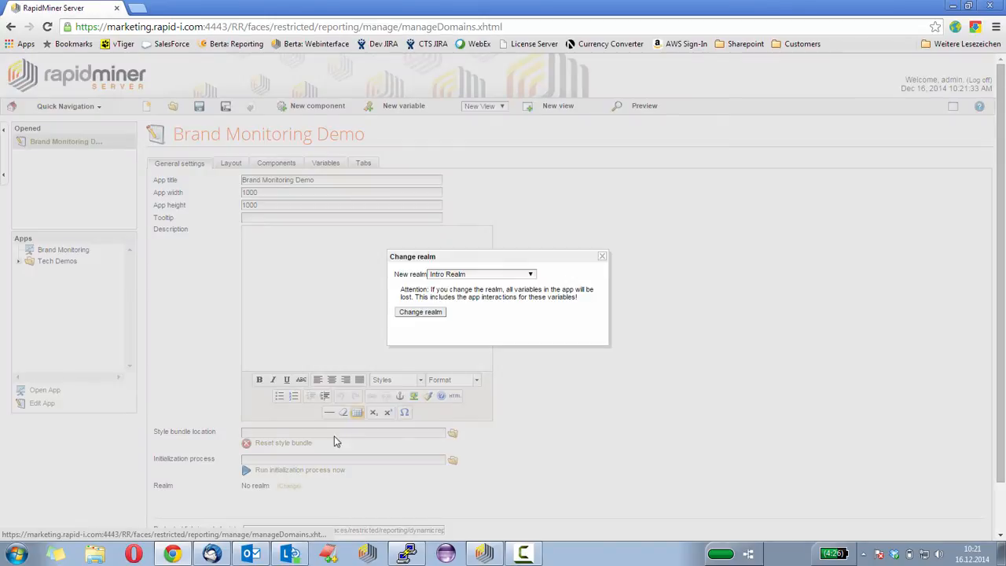
{"action": "left_click", "coordinate": [531, 275]}
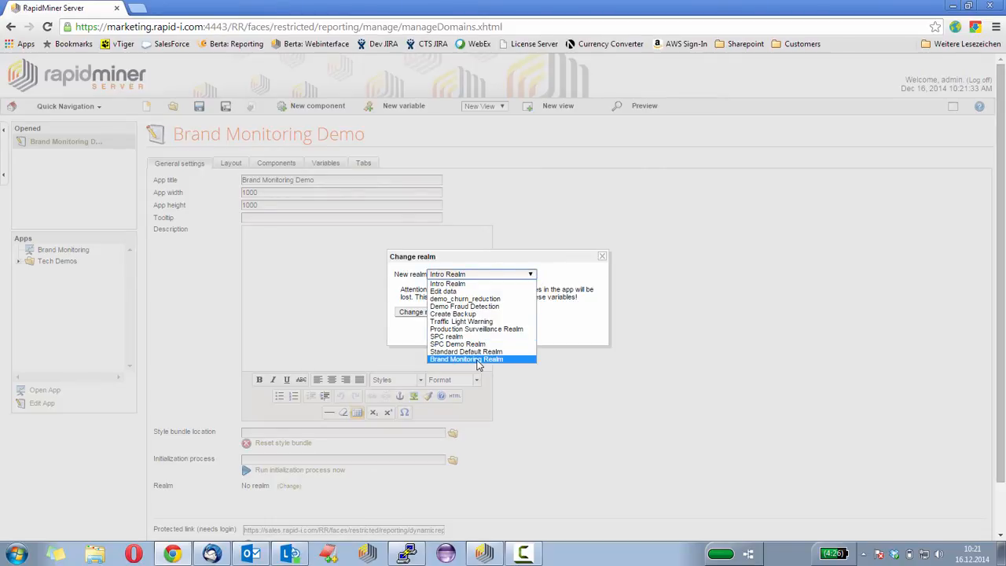
{"action": "left_click", "coordinate": [471, 359]}
{"action": "left_click", "coordinate": [421, 313]}
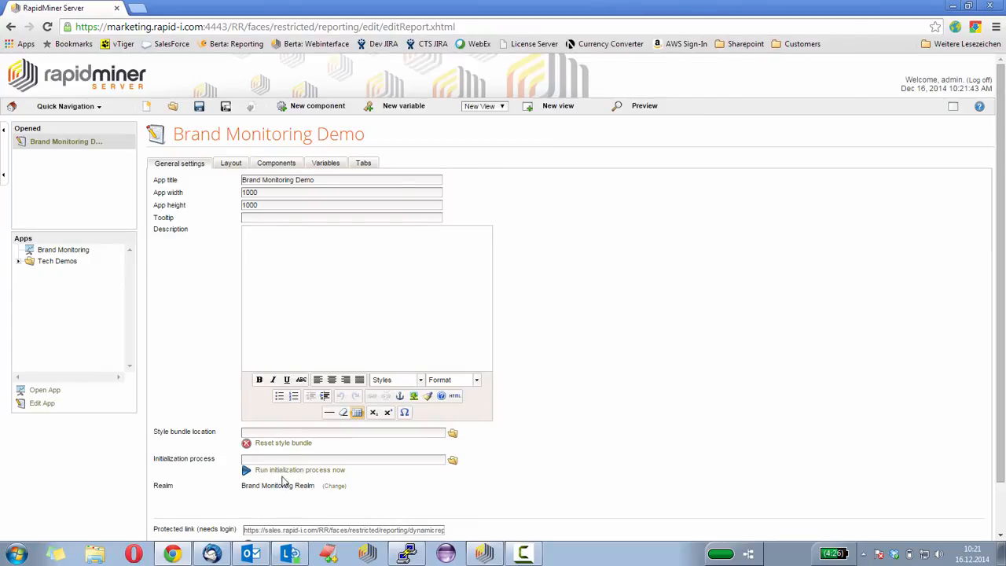
Add a new variable to the app and assign it to the Text Domain
{"action": "left_click", "coordinate": [324, 165]}
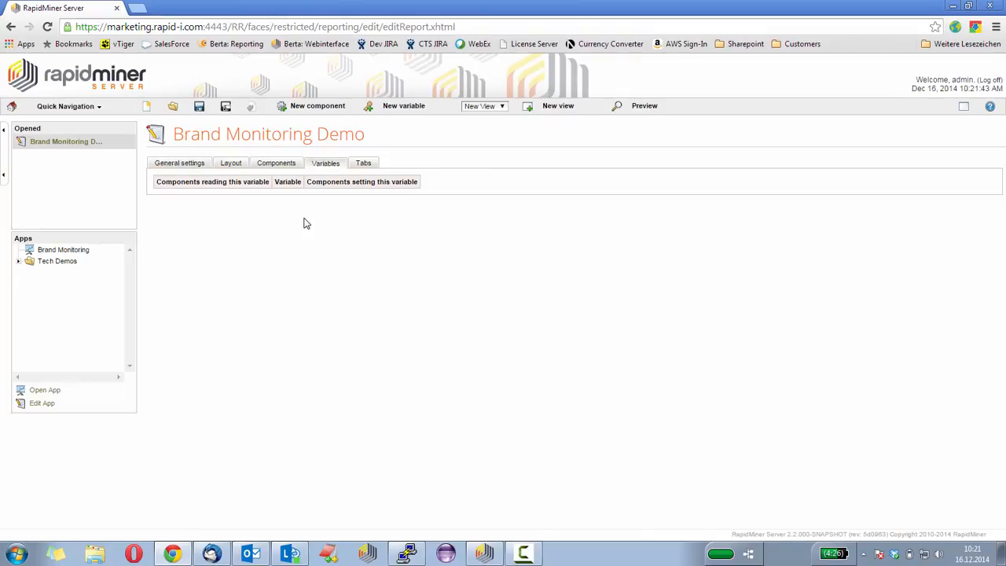
{"action": "left_click", "coordinate": [405, 110]}
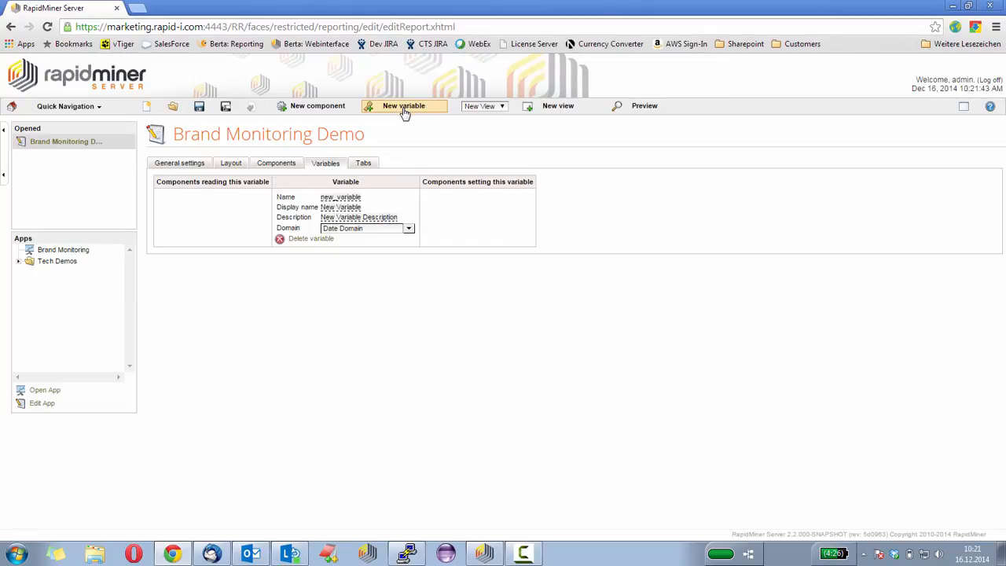
{"action": "left_click", "coordinate": [408, 228]}
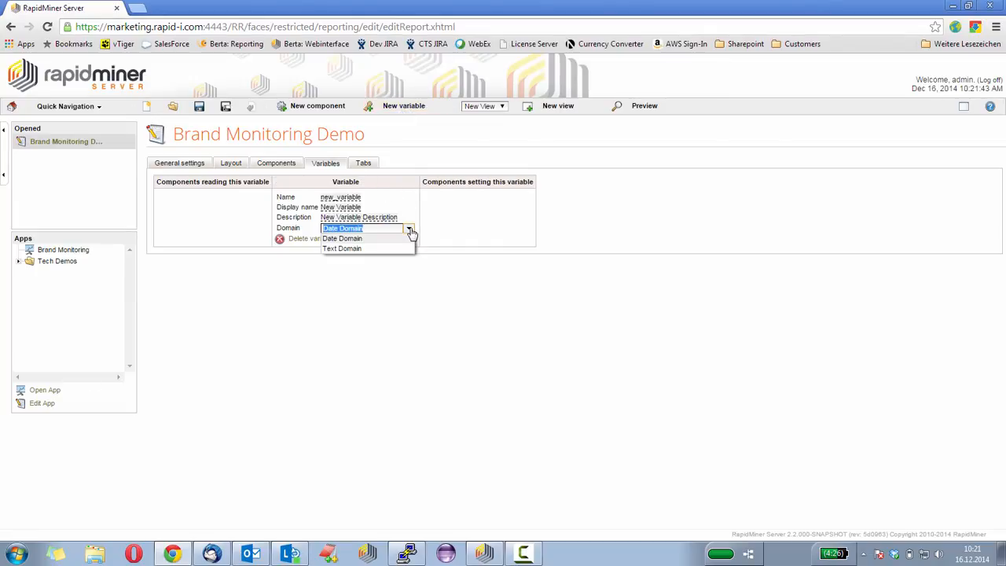
{"action": "left_click", "coordinate": [338, 248]}
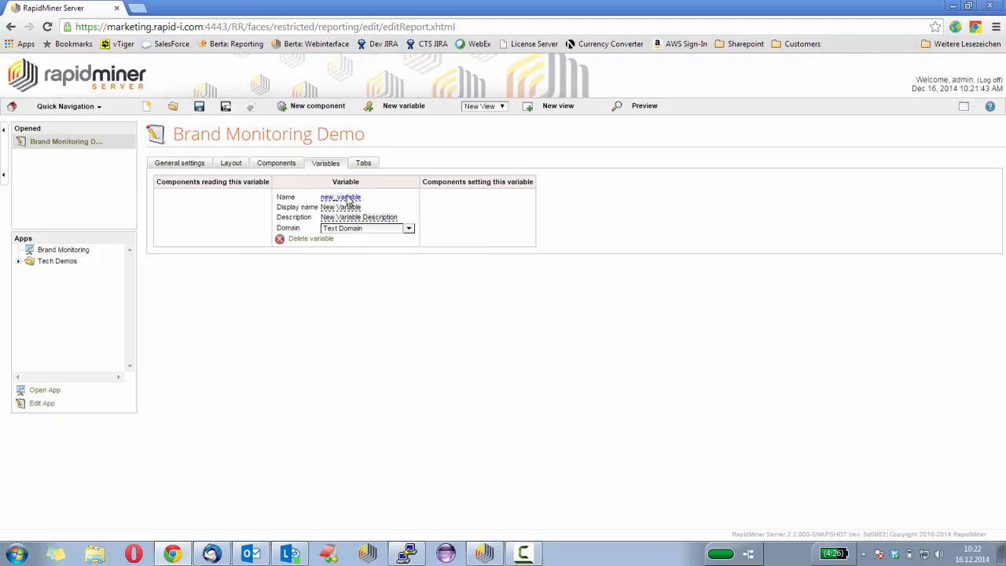
Name the variable "query", with the display name "Query" and the description "Enter your search here"
{"action": "left_click", "coordinate": [351, 198]}
{"action": "key", "text": "ctrl+a"}
{"action": "type", "text": "query"}
{"action": "left_click", "coordinate": [346, 208]}
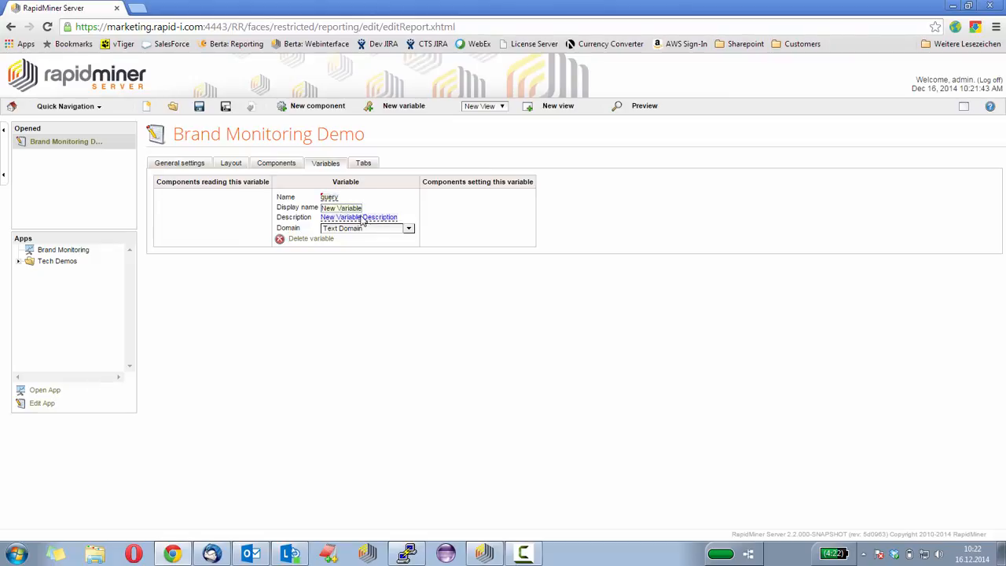
{"action": "key", "text": "ctrl+a"}
{"action": "type", "text": "Q"}
{"action": "left_click", "coordinate": [391, 218]}
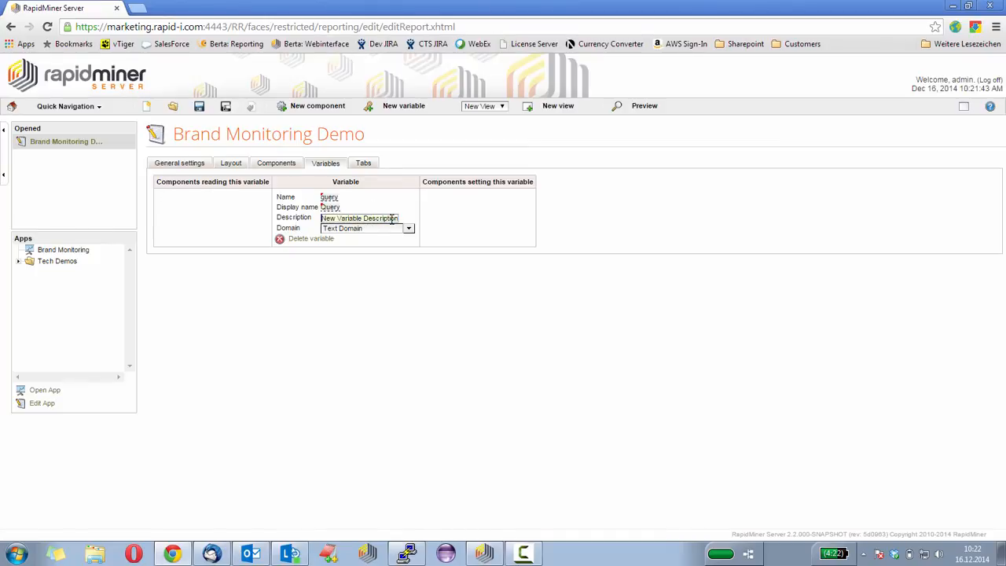
{"action": "key", "text": "ctrl+a"}
{"action": "type", "text": "E"}
{"action": "type", "text": "c"}
{"action": "key", "text": "Return"}
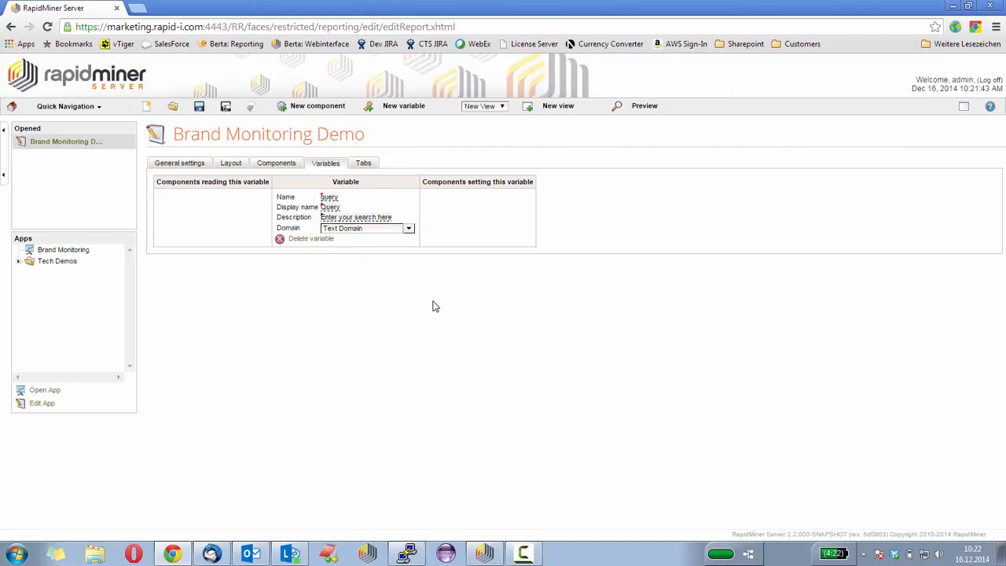
Add the query variable to the Query Term control's selected variables and submit the component settings
{"action": "left_click", "coordinate": [231, 164]}
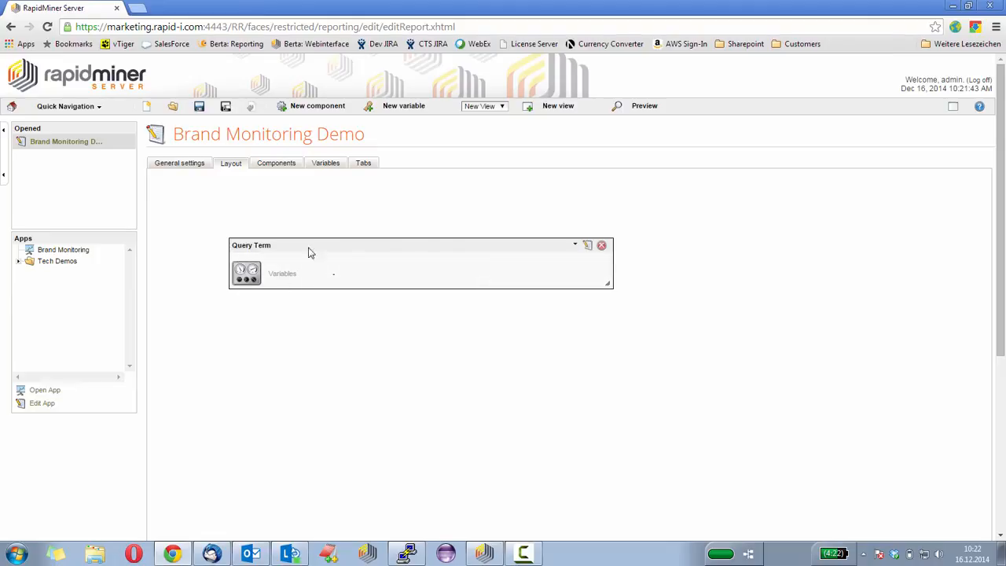
{"action": "left_click", "coordinate": [587, 246]}
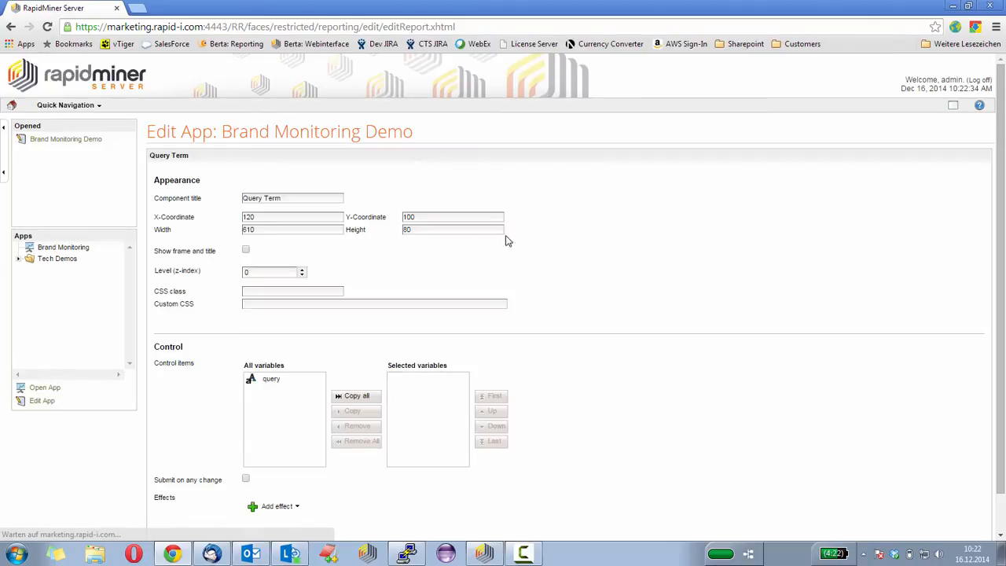
{"action": "left_click", "coordinate": [292, 383]}
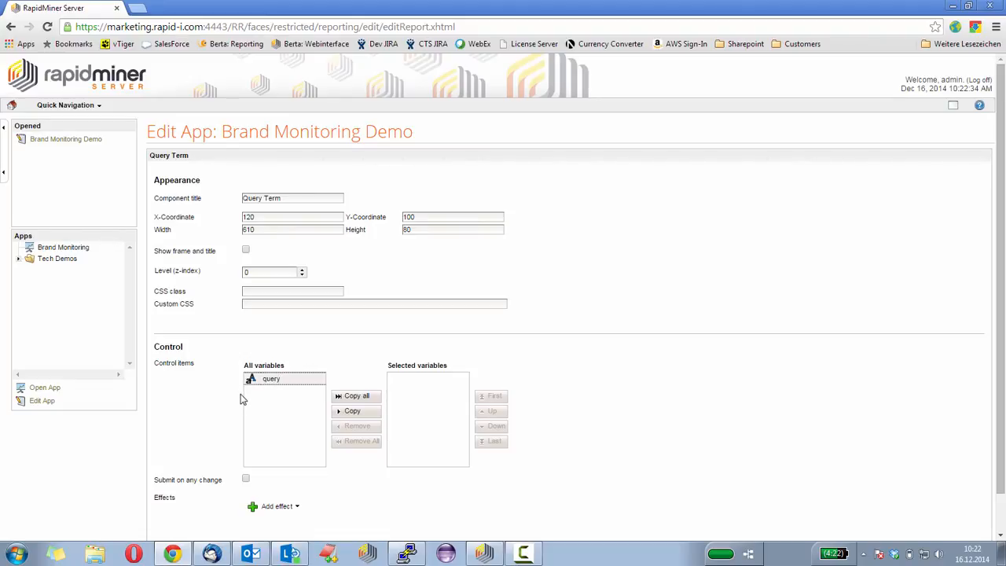
{"action": "left_click", "coordinate": [338, 412]}
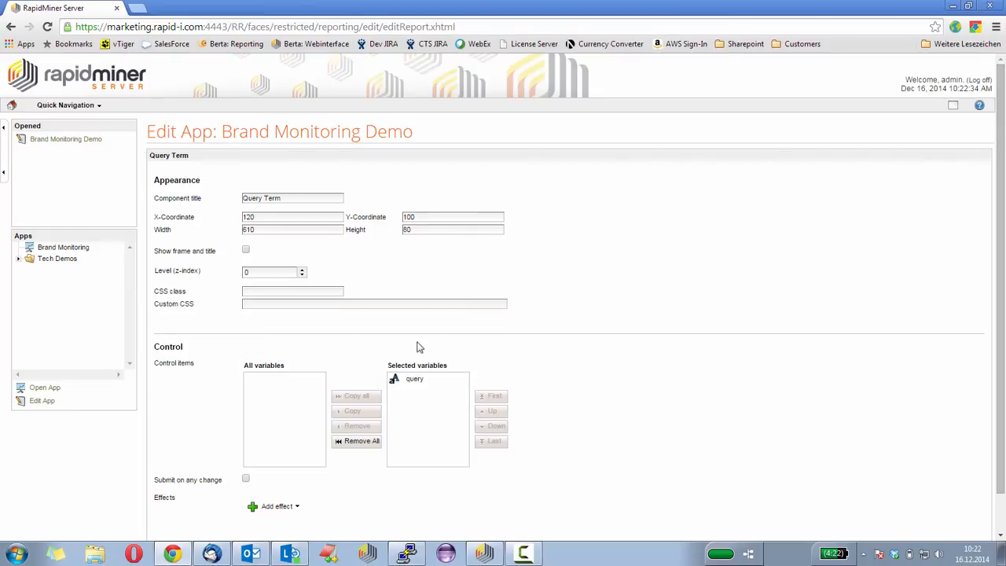
{"action": "scroll", "coordinate": [407, 346], "scroll_direction": "down", "scroll_amount": 1}
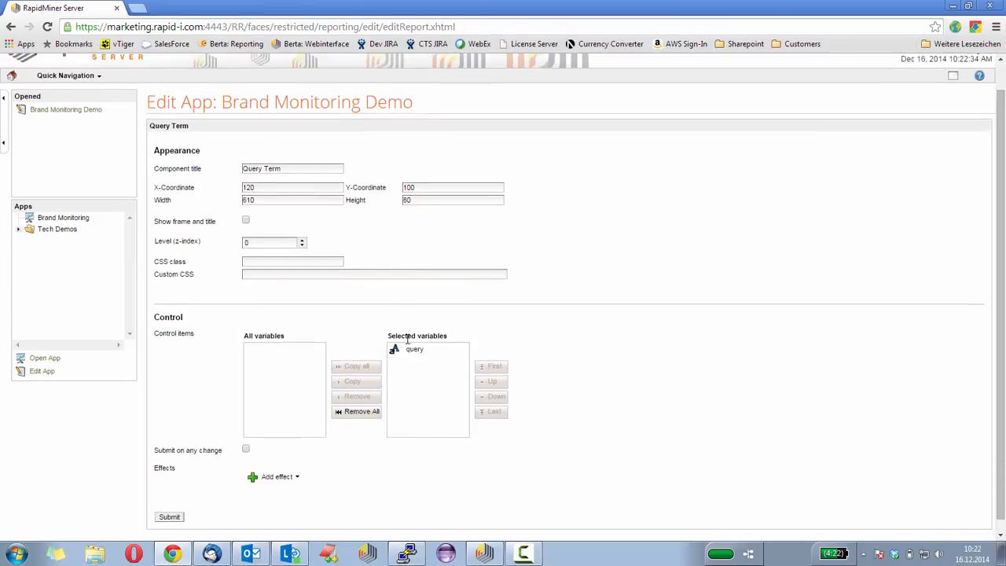
{"action": "left_click", "coordinate": [169, 505]}
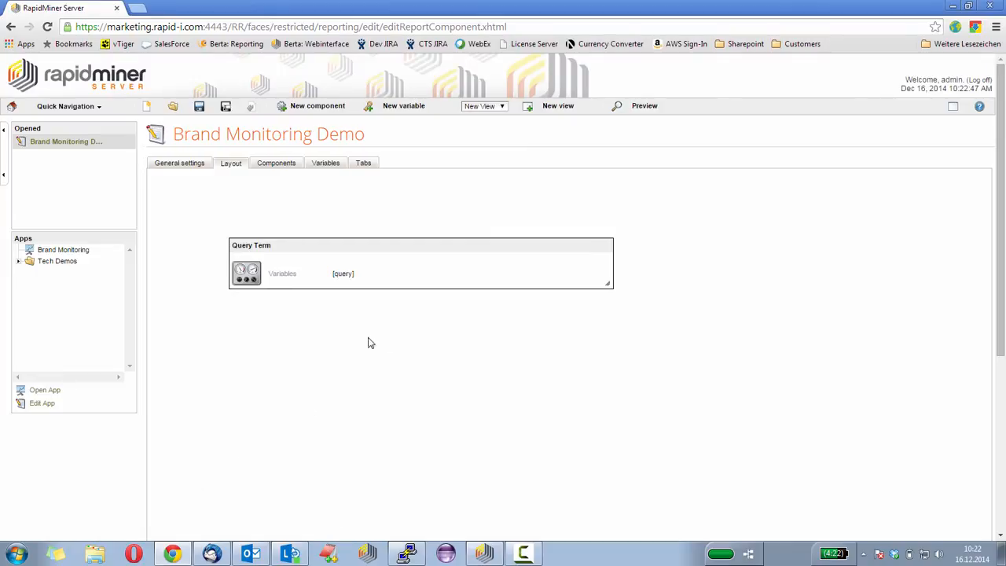
Preview the app to check the query input field, and return to editing
{"action": "mouse_move", "coordinate": [408, 267]}
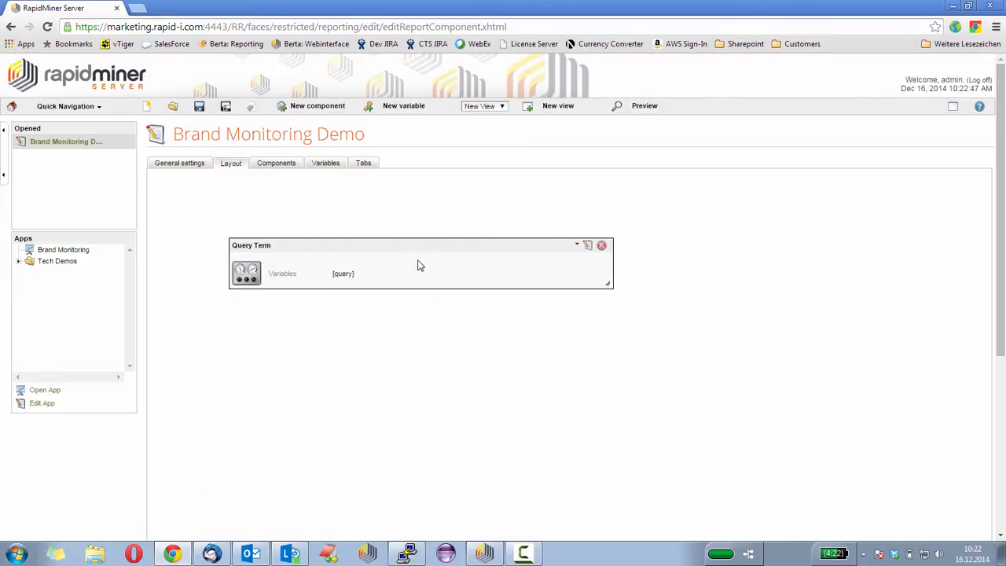
{"action": "left_click", "coordinate": [643, 114]}
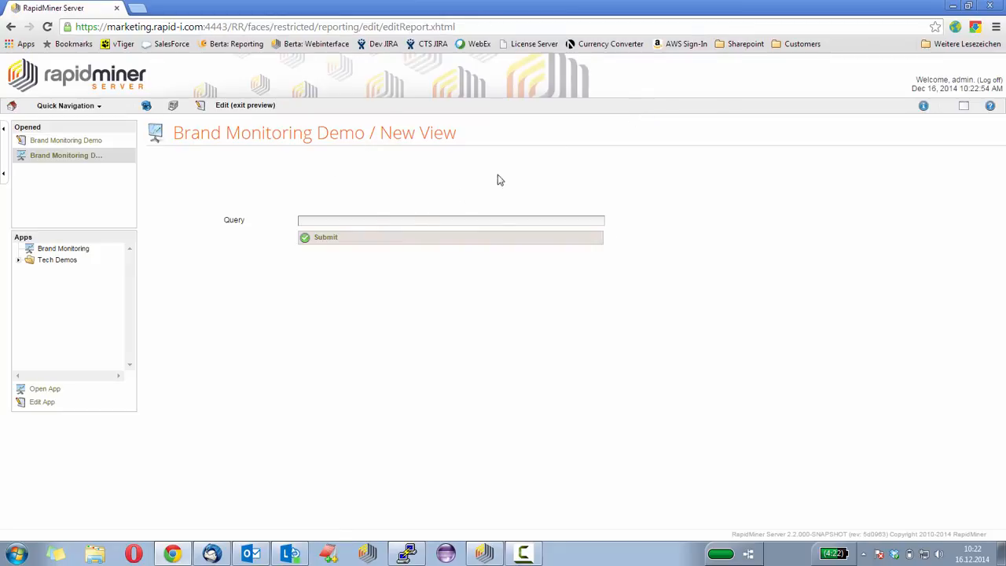
{"action": "left_click", "coordinate": [320, 220]}
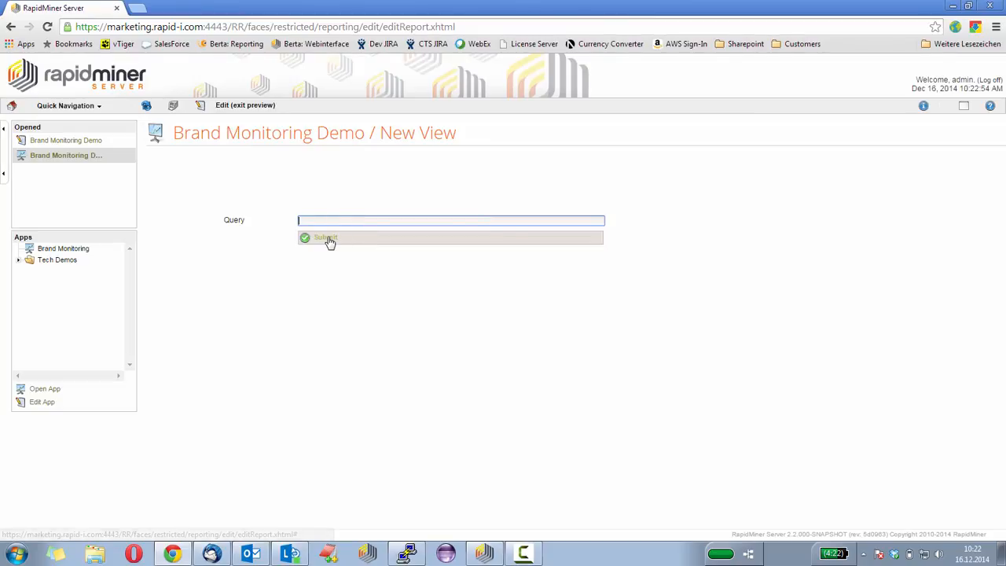
{"action": "left_click", "coordinate": [246, 106]}
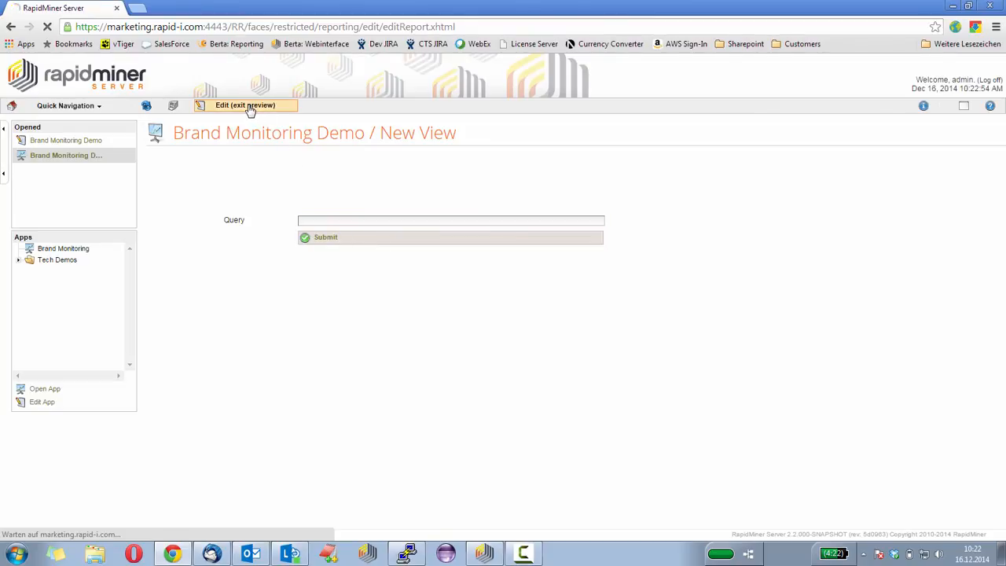
Shift the Query Term control slightly up and to the right in the layout, and add a new visualization component
{"action": "left_click_drag", "start_coordinate": [334, 249], "coordinate": [349, 229]}
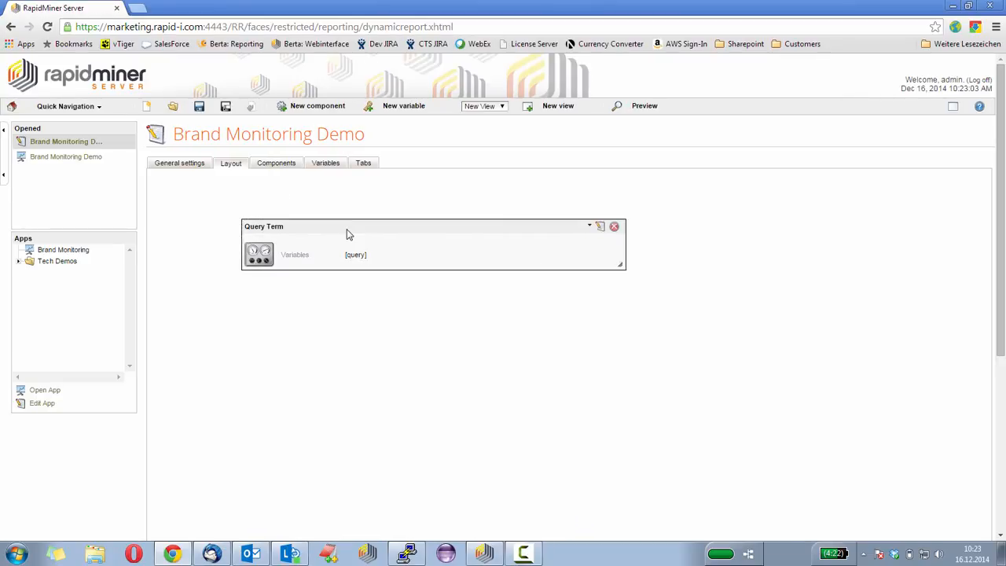
{"action": "left_click", "coordinate": [314, 110]}
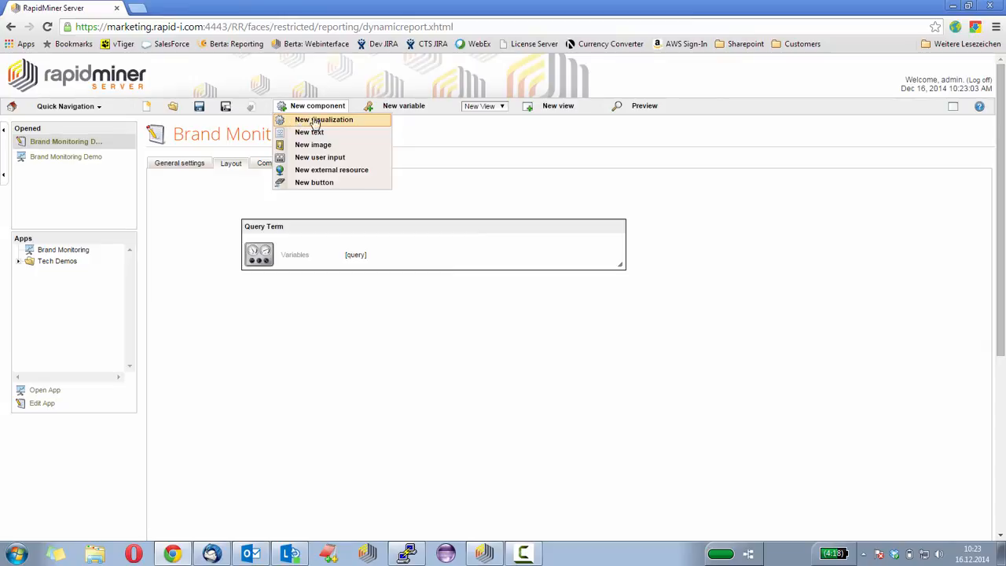
{"action": "left_click", "coordinate": [336, 125]}
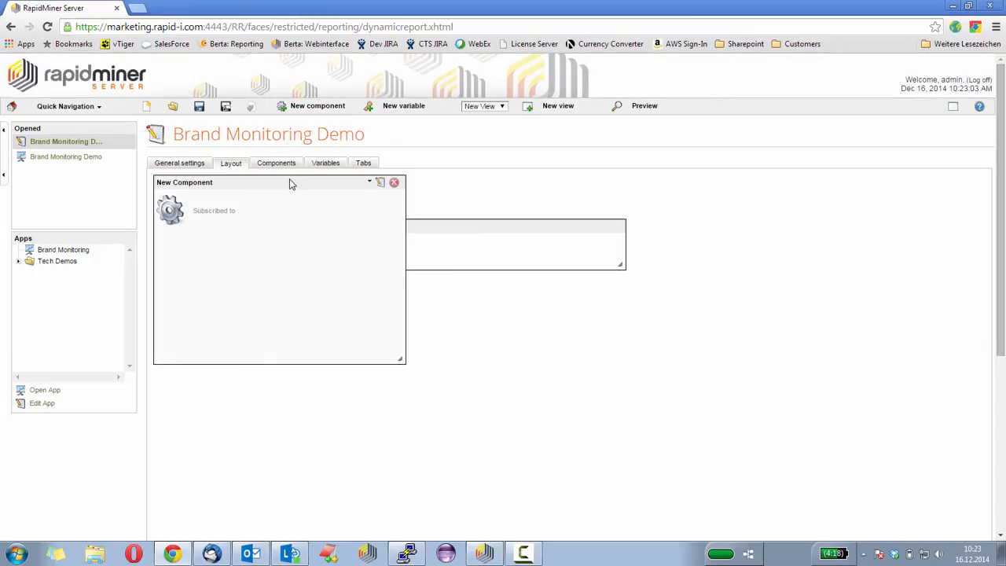
Move the new component below the Query Term control and enlarge it to about 840 by 410
{"action": "left_click_drag", "start_coordinate": [288, 189], "coordinate": [303, 285]}
{"action": "left_click_drag", "start_coordinate": [418, 465], "coordinate": [698, 533]}
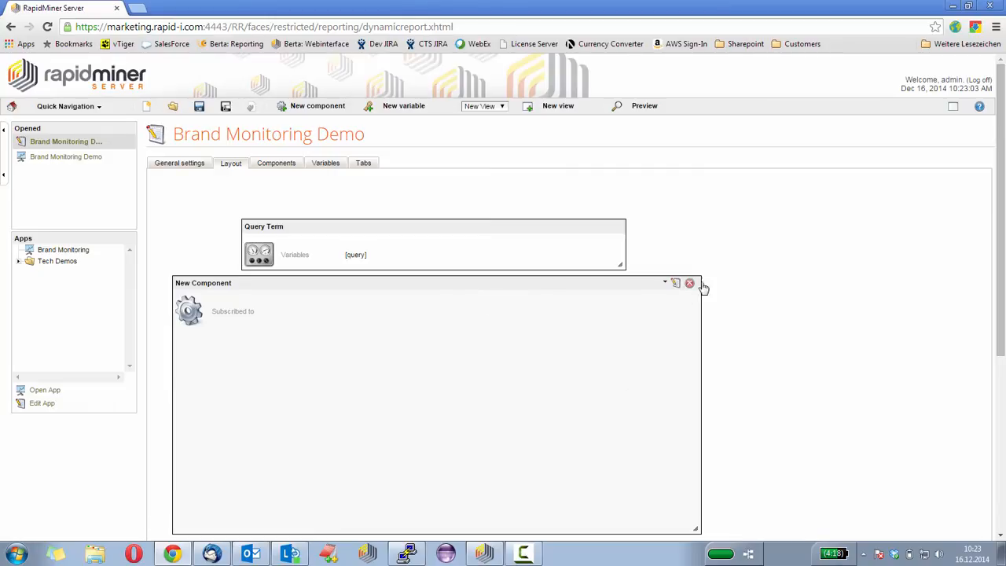
Set the new component's title to "Results for %{query}"
{"action": "left_click", "coordinate": [675, 285]}
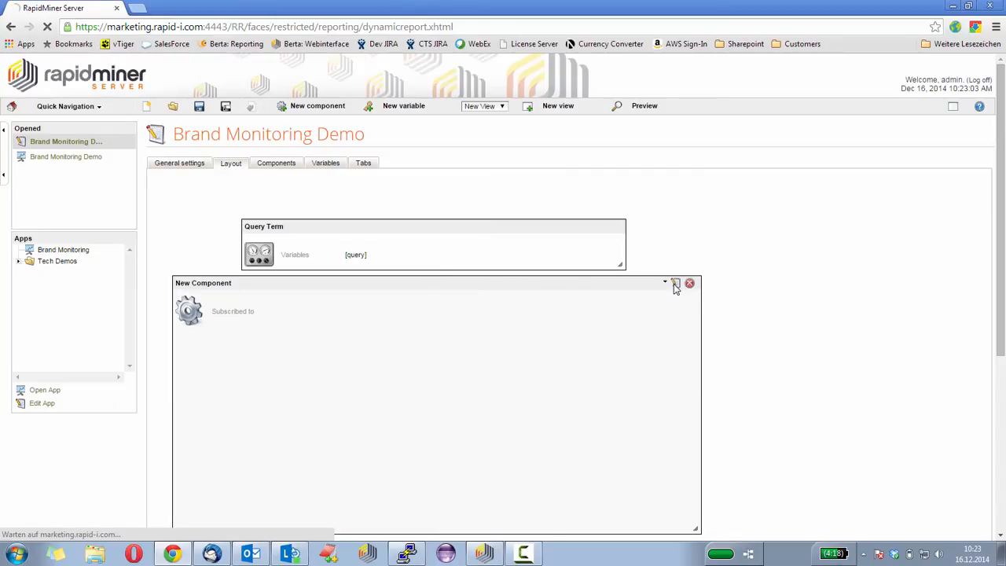
{"action": "scroll", "coordinate": [572, 374], "scroll_direction": "down", "scroll_amount": 1}
{"action": "scroll", "coordinate": [570, 374], "scroll_direction": "down", "scroll_amount": 3}
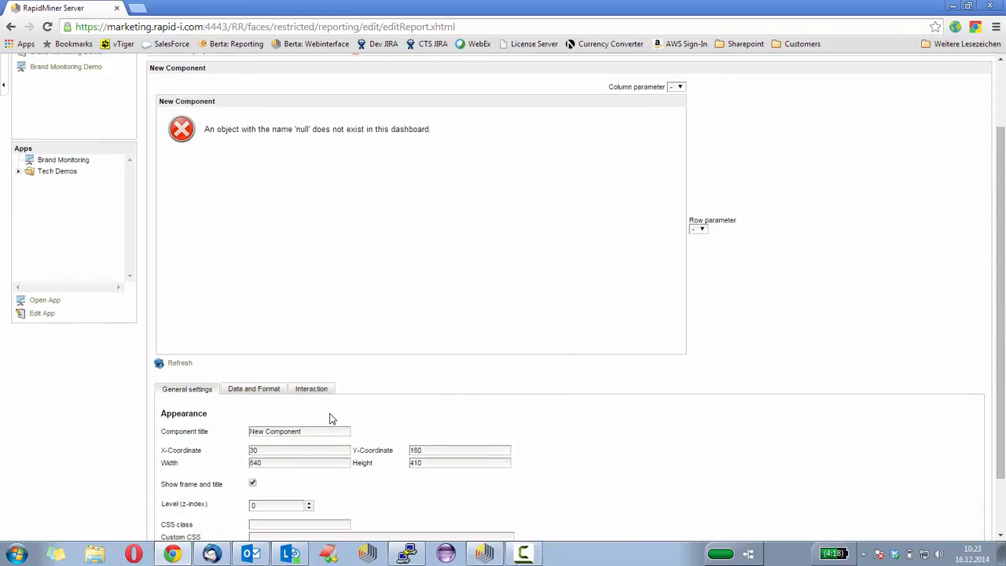
{"action": "left_click", "coordinate": [328, 428]}
{"action": "left_click_drag", "start_coordinate": [304, 430], "coordinate": [244, 431]}
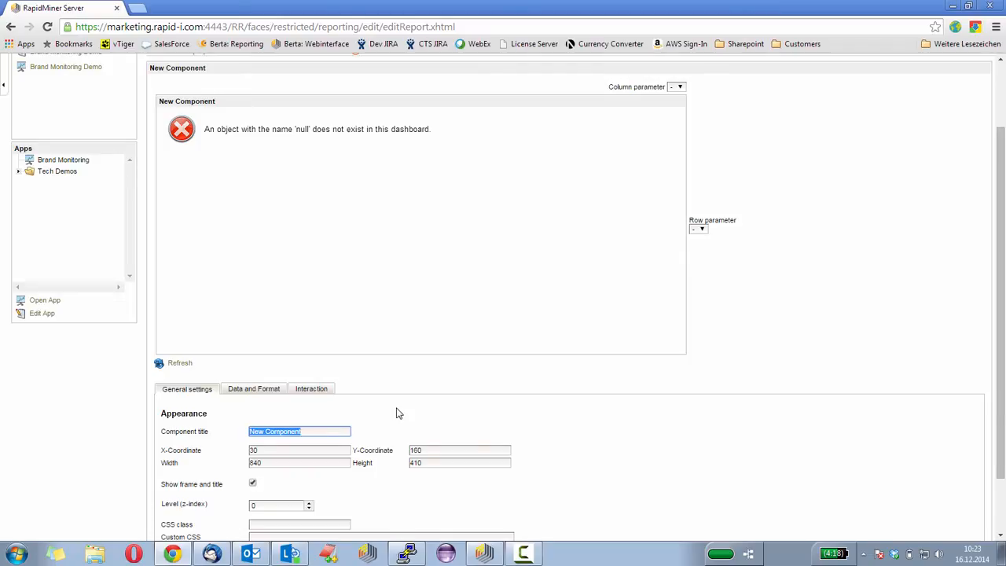
{"action": "type", "text": "Results for ${query"}
{"action": "left_click_drag", "start_coordinate": [287, 430], "coordinate": [326, 433]}
{"action": "left_click", "coordinate": [306, 432]}
Subscribe the results component to the app object "Query Results" with the Table output format, submit it, and save the app
{"action": "left_click", "coordinate": [255, 392]}
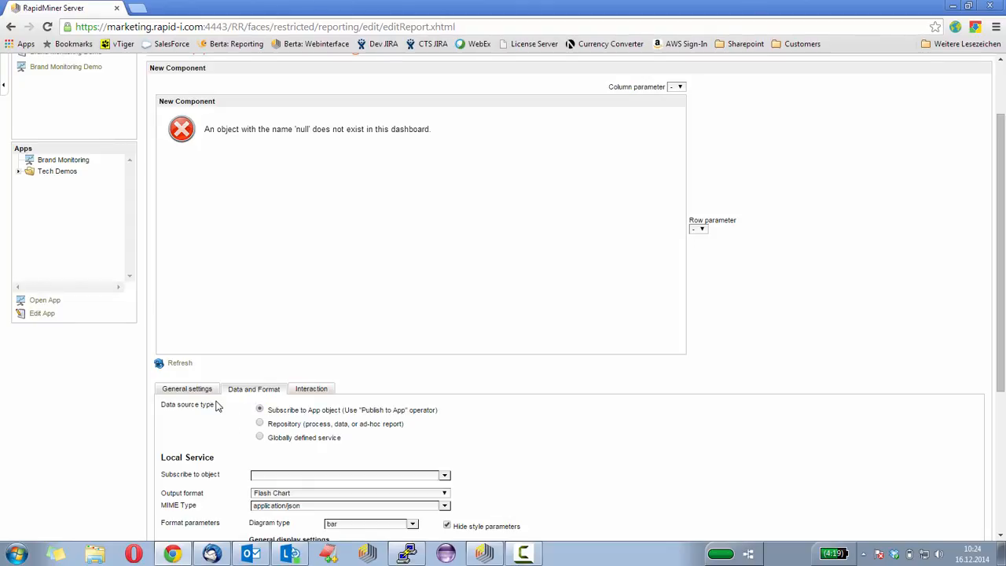
{"action": "left_click", "coordinate": [292, 475]}
{"action": "scroll", "coordinate": [229, 451], "scroll_direction": "down", "scroll_amount": 1}
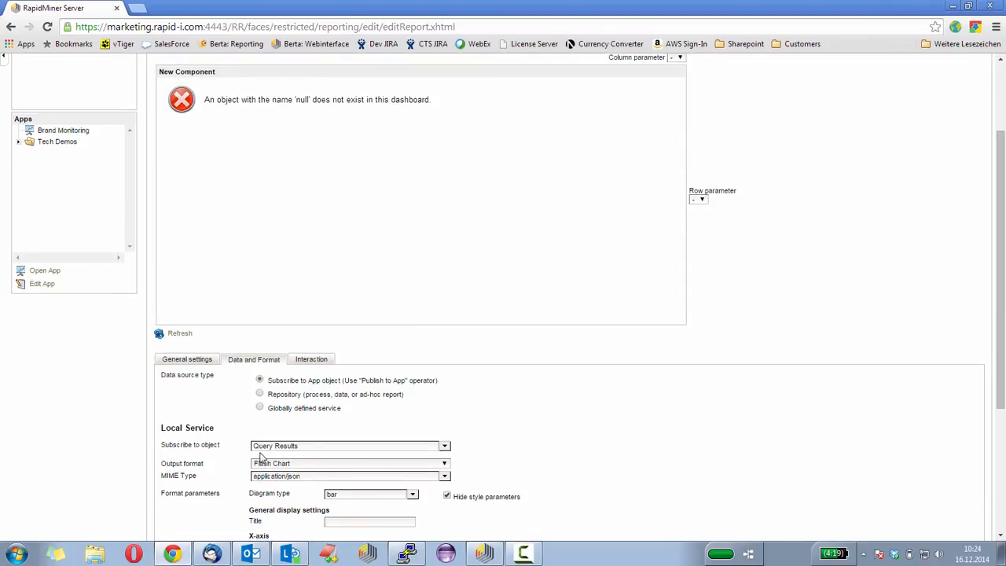
{"action": "left_click", "coordinate": [445, 464]}
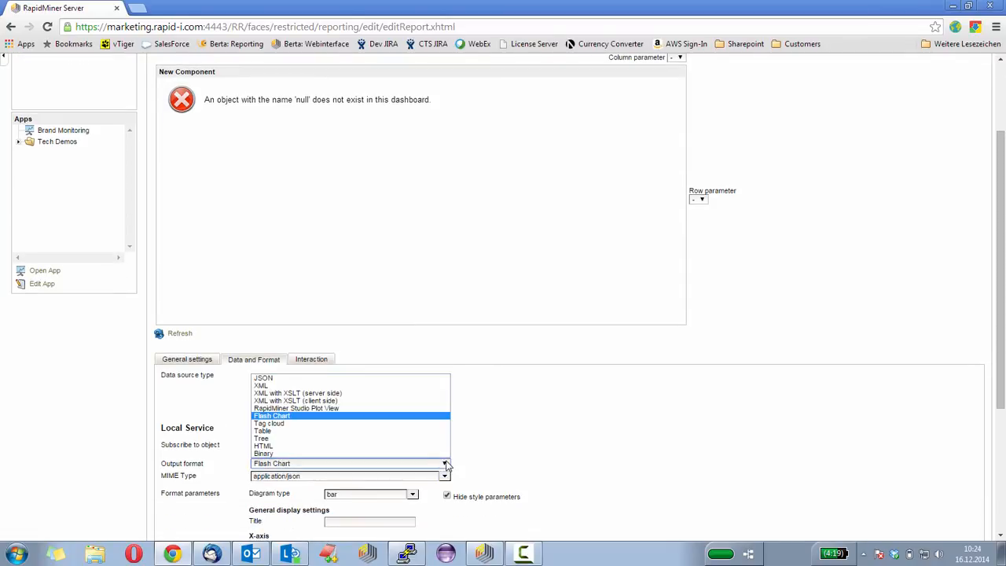
{"action": "left_click", "coordinate": [338, 432]}
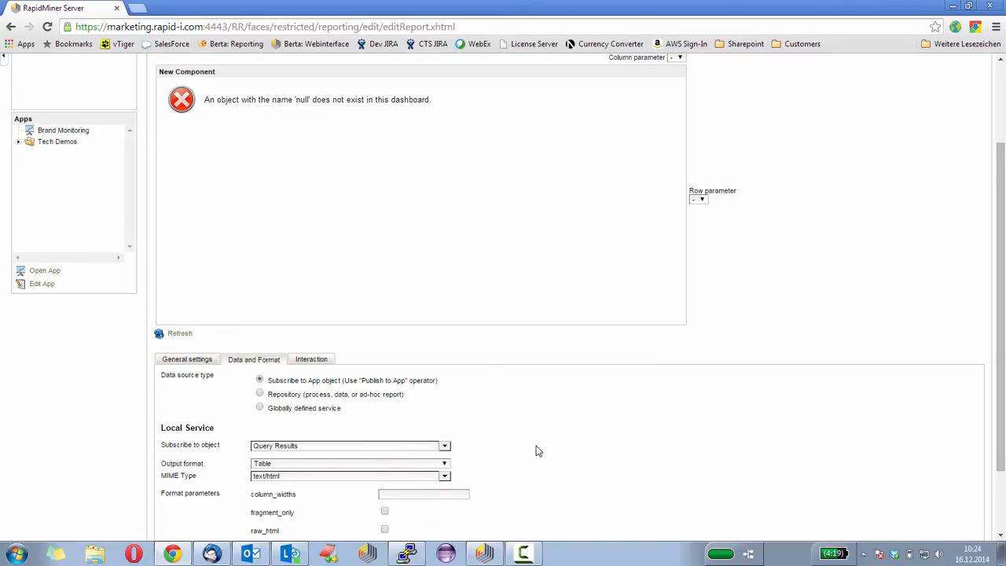
{"action": "scroll", "coordinate": [537, 449], "scroll_direction": "down", "scroll_amount": 2}
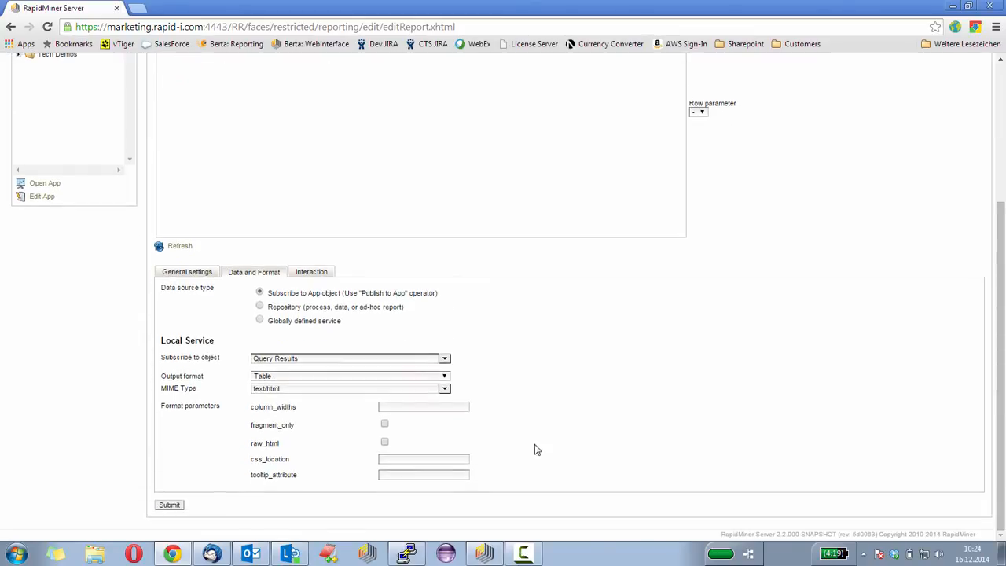
{"action": "left_click", "coordinate": [173, 505]}
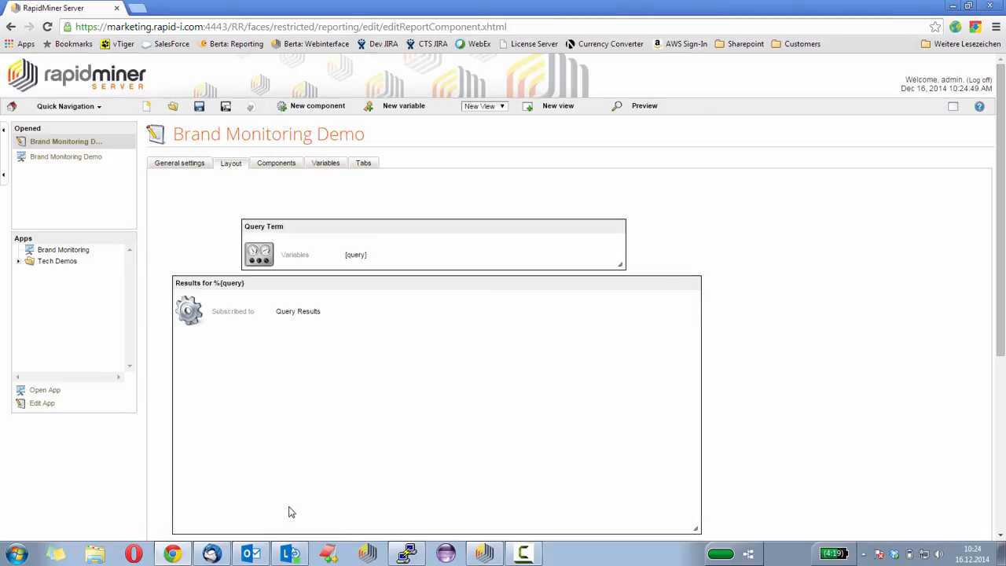
{"action": "left_click", "coordinate": [199, 108]}
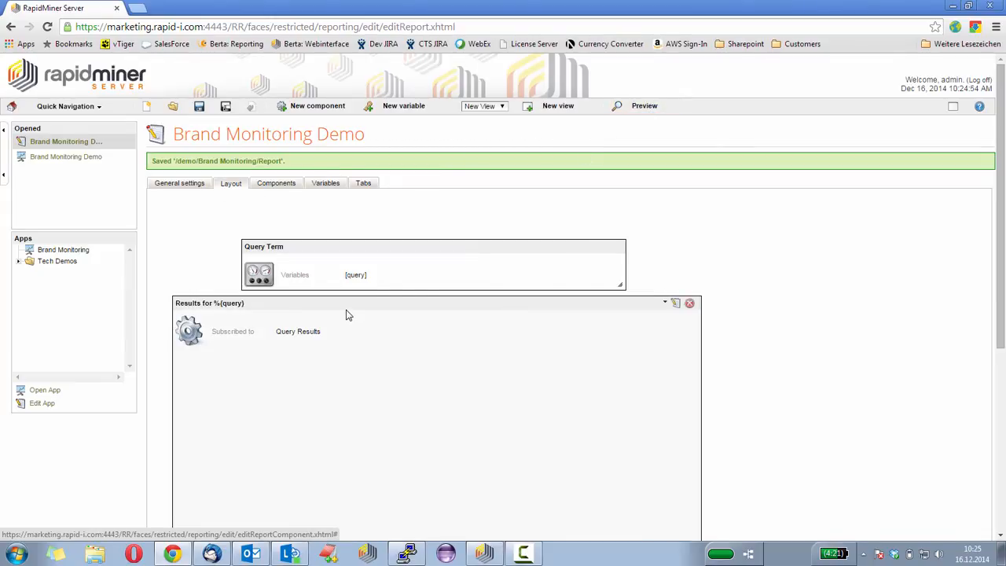
Examine the initialization process option in the app's general settings
{"action": "left_click", "coordinate": [179, 184]}
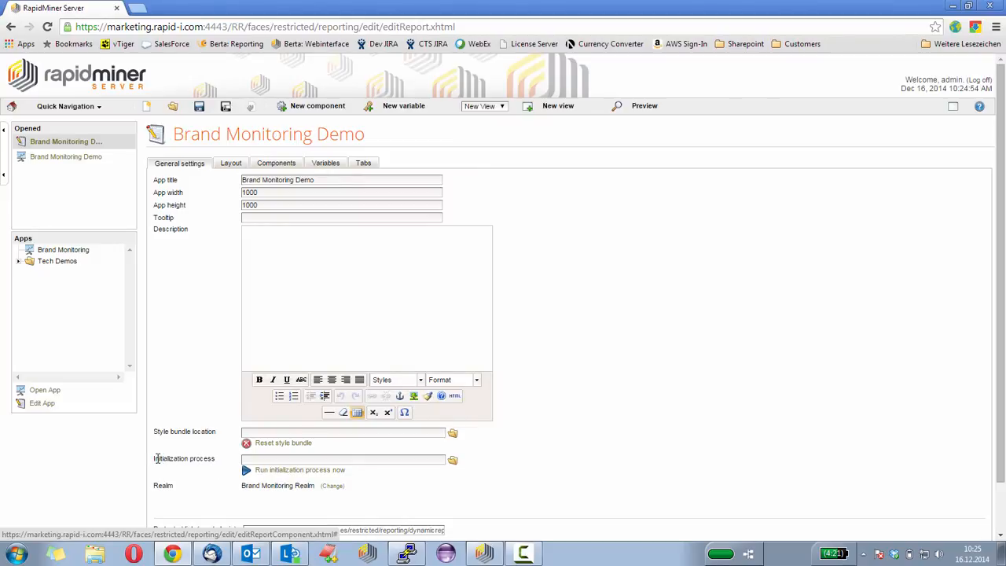
{"action": "left_click_drag", "start_coordinate": [155, 458], "coordinate": [217, 467]}
Switch to RapidMiner Studio and show the Data Editor with more vertical space
{"action": "left_click", "coordinate": [485, 554]}
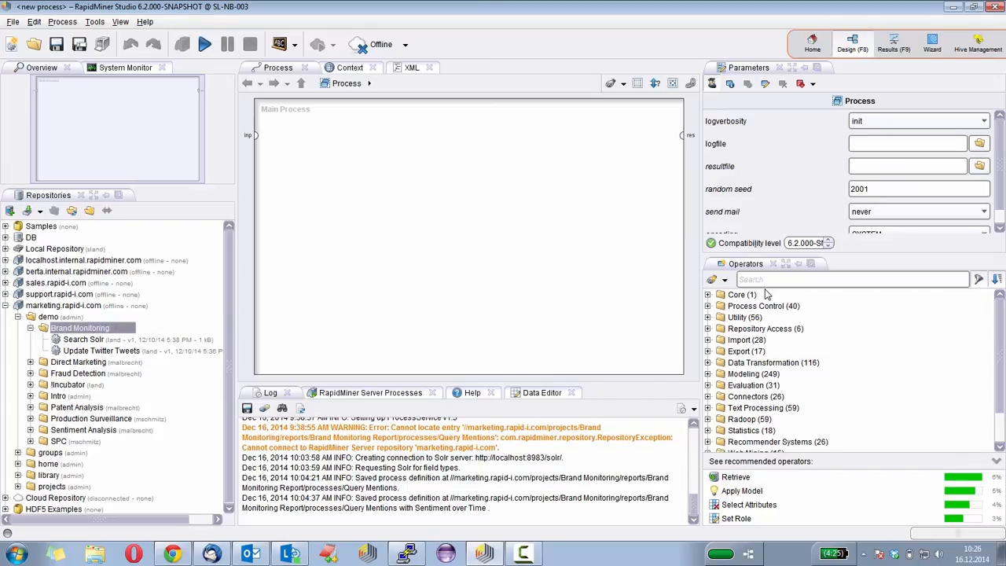
{"action": "left_click", "coordinate": [549, 393]}
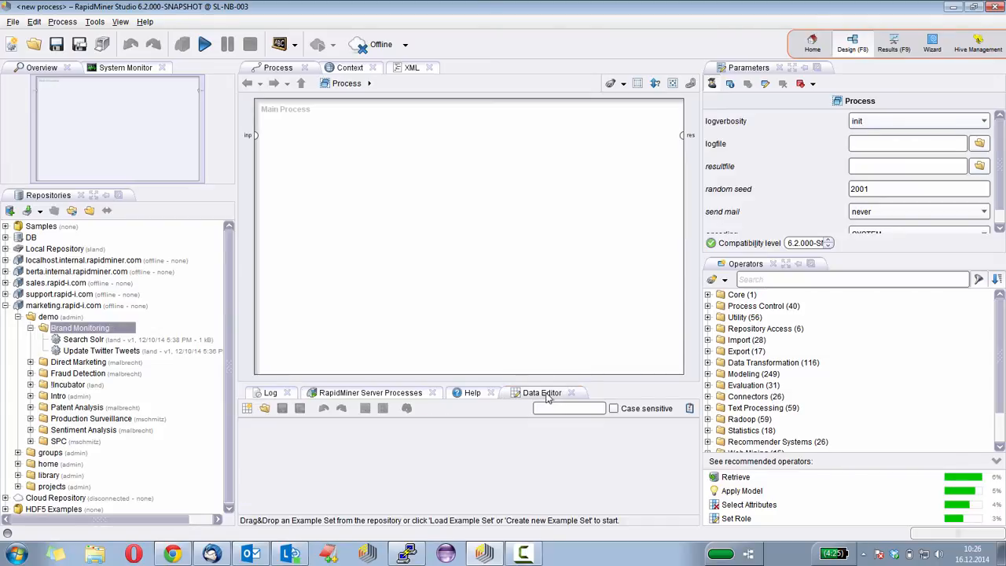
{"action": "left_click_drag", "start_coordinate": [526, 381], "coordinate": [529, 315]}
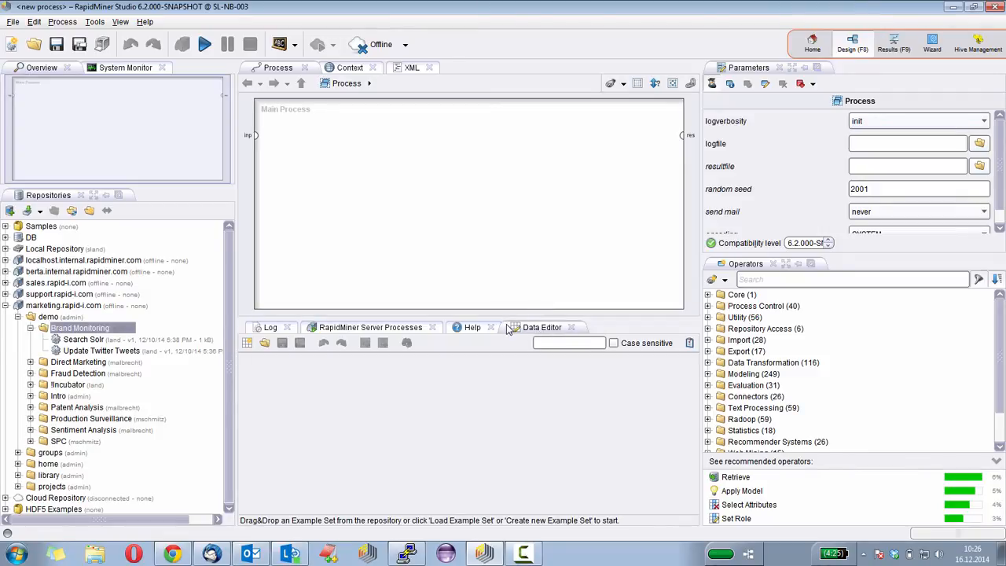
{"action": "left_click", "coordinate": [120, 21]}
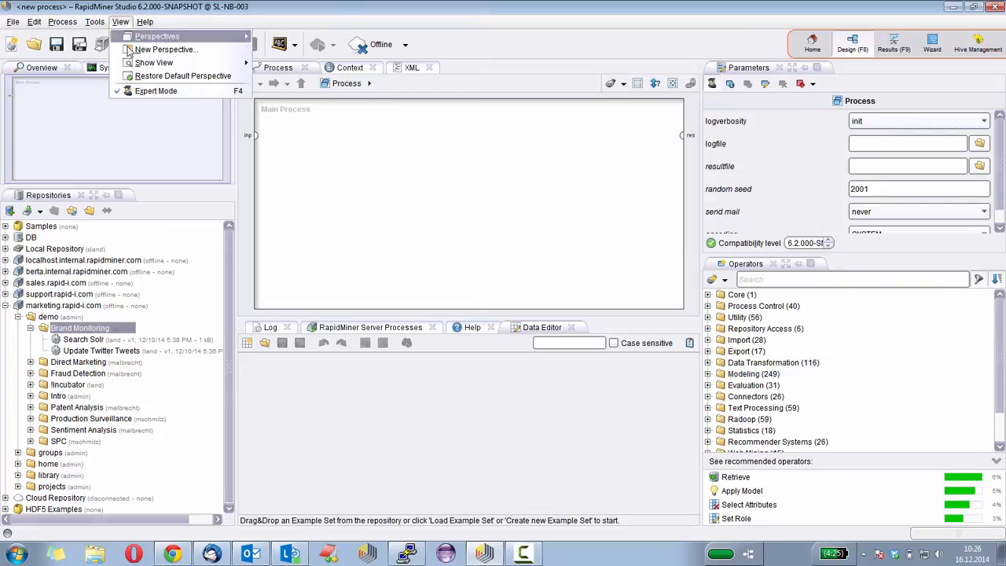
{"action": "mouse_move", "coordinate": [131, 65]}
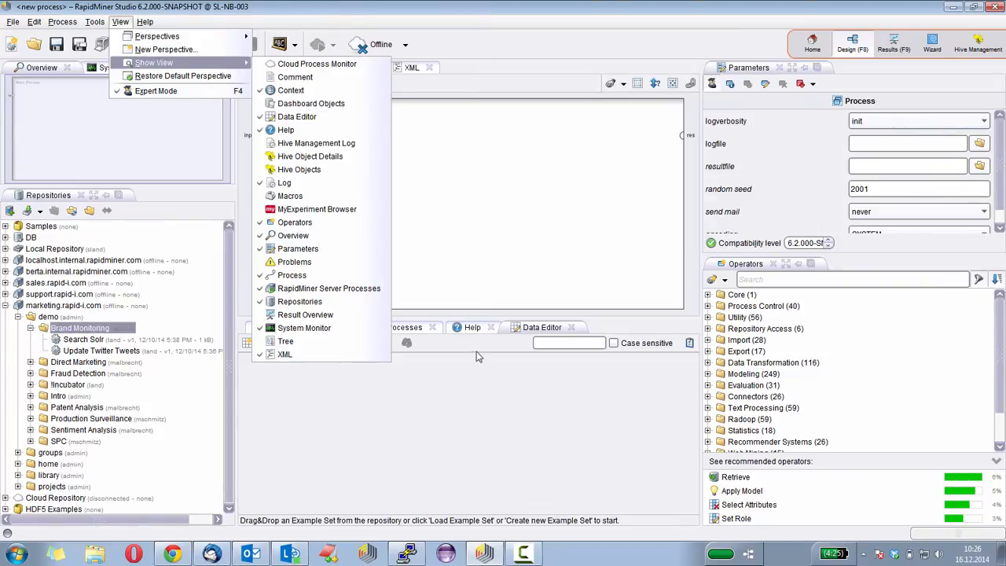
{"action": "left_click", "coordinate": [449, 371]}
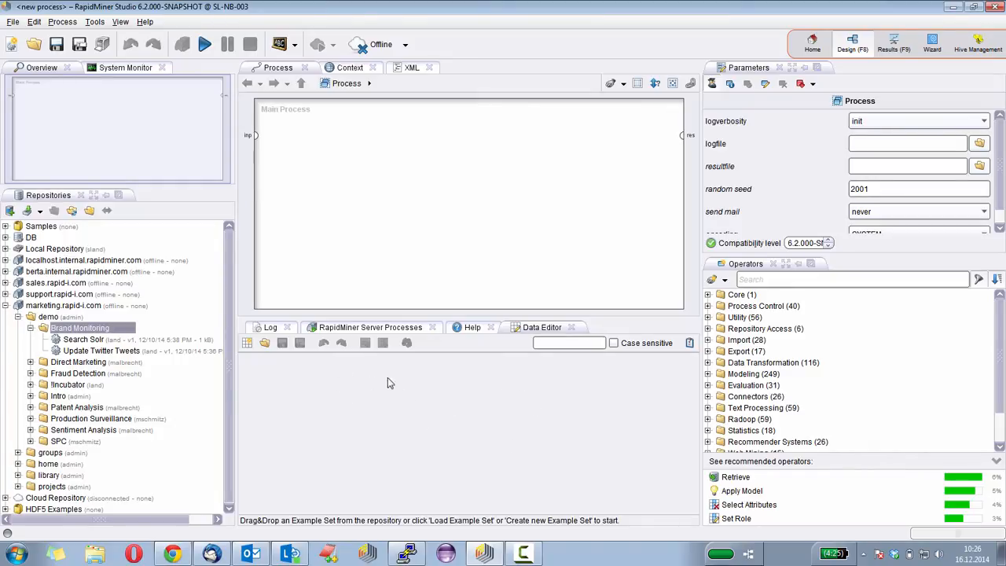
Create a new example set with the regular nominal attributes Author, QueryTerm and Text, without adding any rows
{"action": "left_click", "coordinate": [247, 343]}
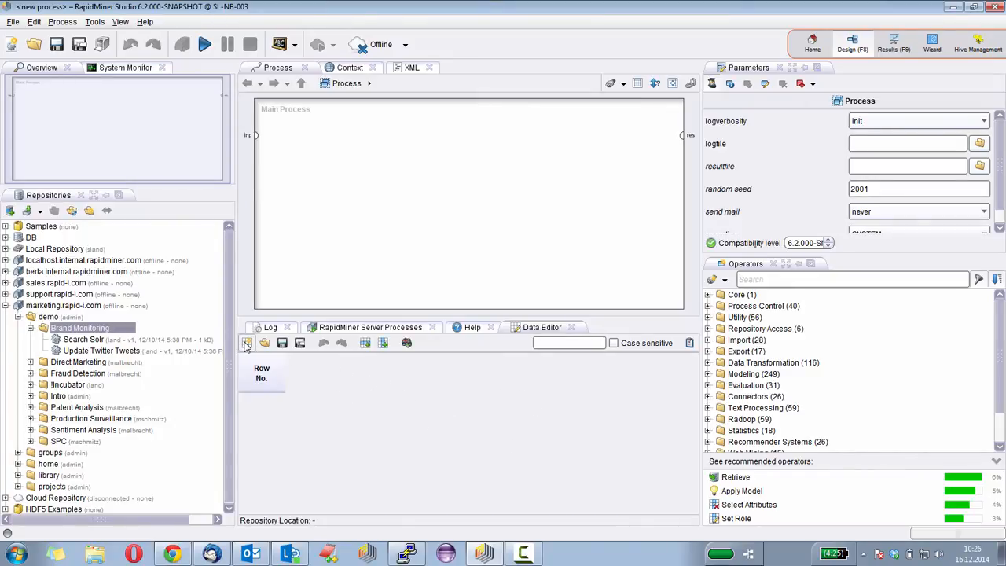
{"action": "left_click", "coordinate": [382, 345]}
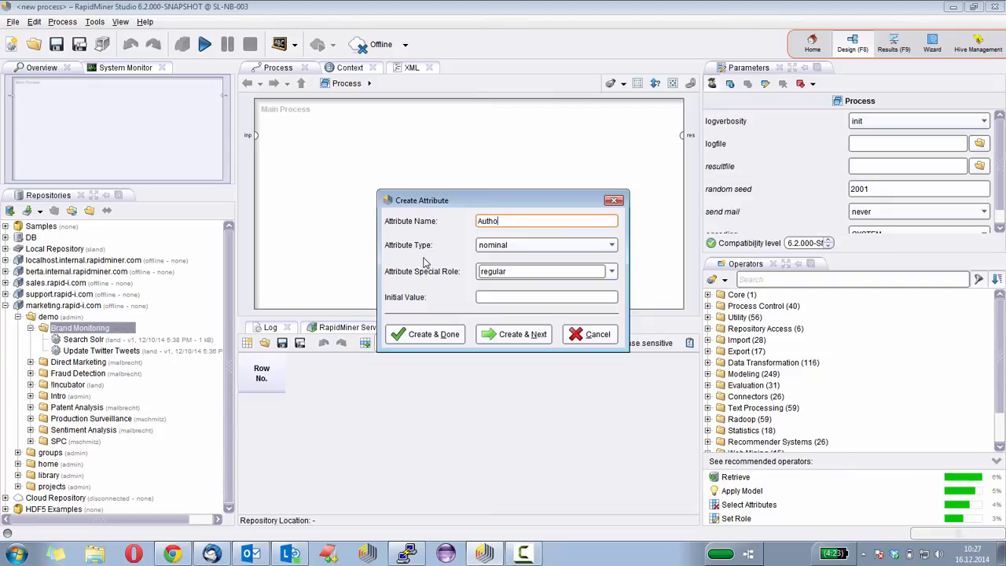
{"action": "left_click", "coordinate": [515, 335]}
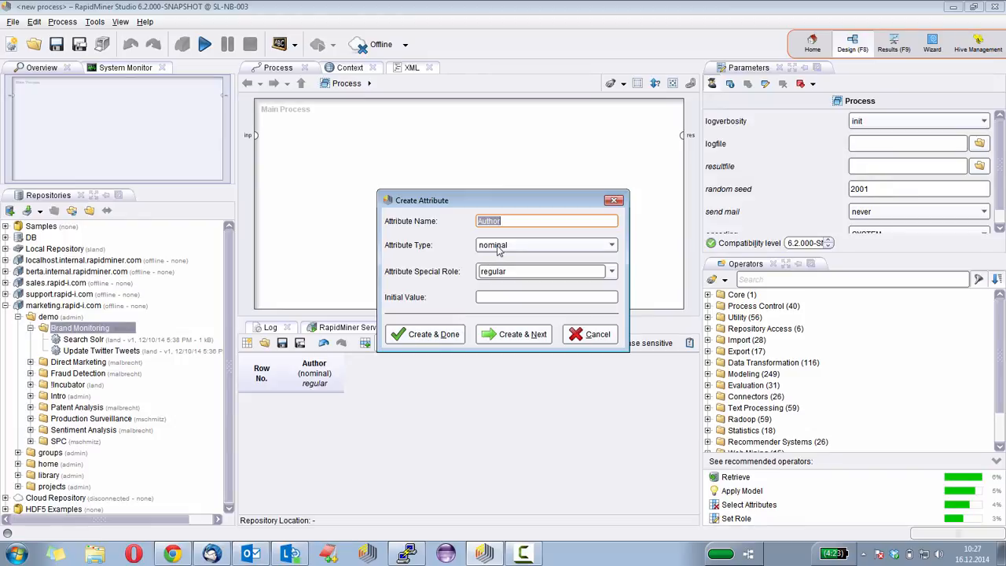
{"action": "type", "text": "QueryTerm"}
{"action": "left_click", "coordinate": [498, 334]}
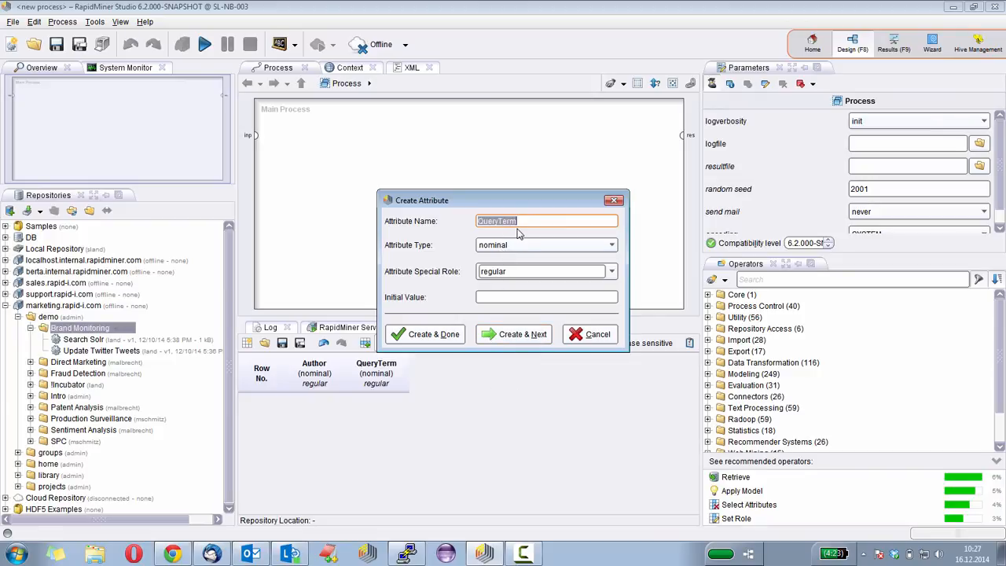
{"action": "type", "text": "Text"}
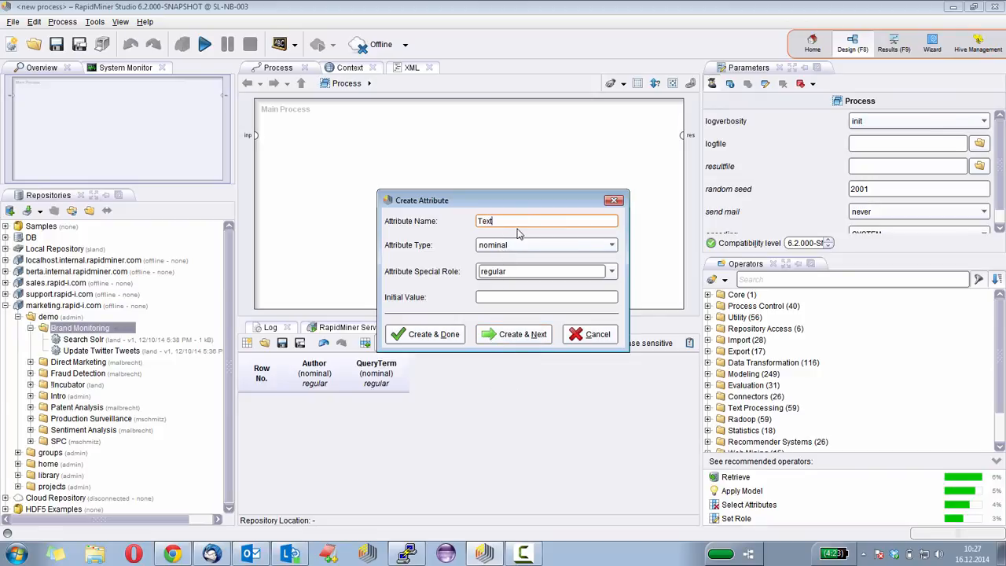
{"action": "left_click", "coordinate": [444, 335]}
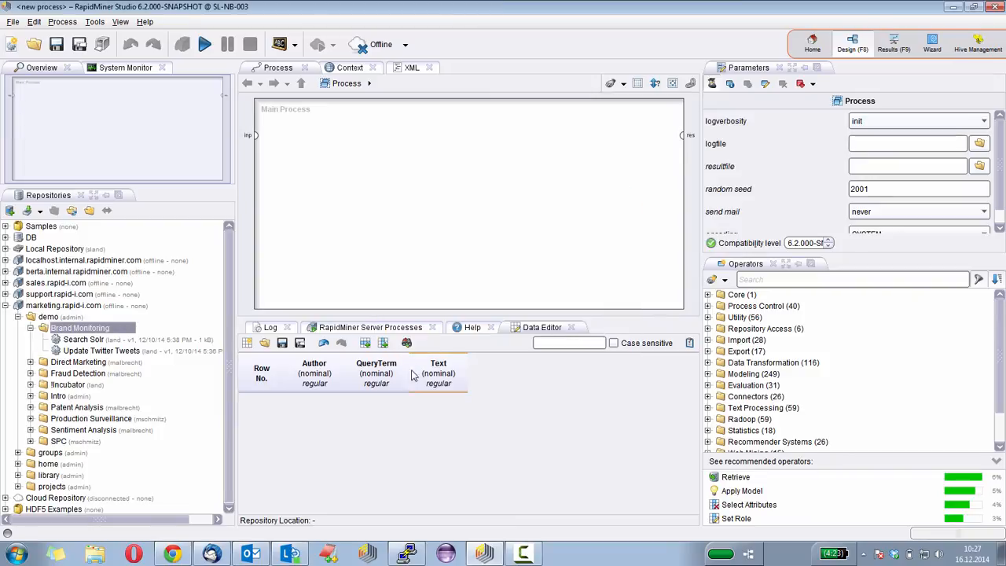
{"action": "left_click", "coordinate": [365, 344]}
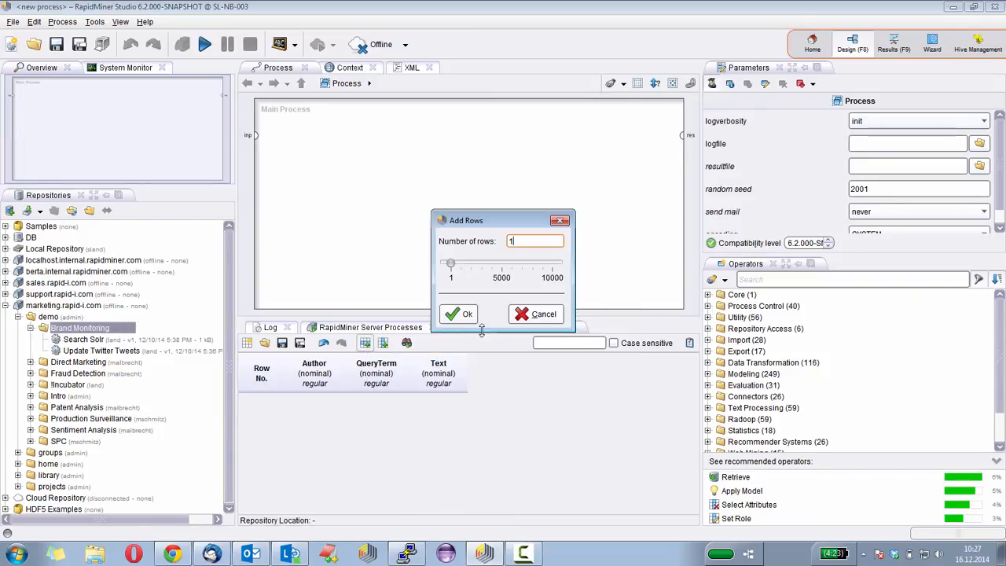
{"action": "left_click", "coordinate": [534, 314]}
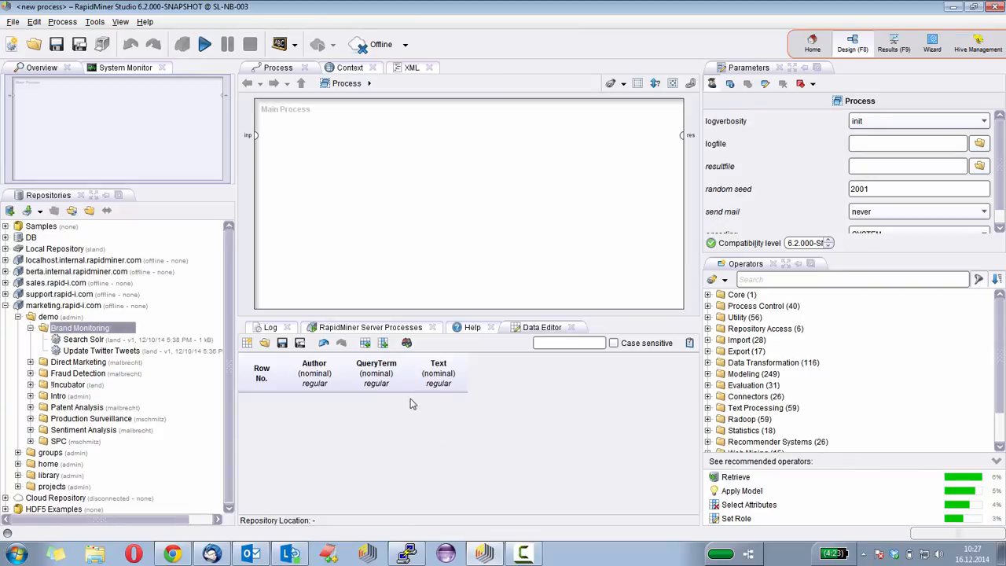
Start saving the example set under a new name and create a "data" folder in marketing.rapid-i.com/demo/Brand Monitoring
{"action": "left_click", "coordinate": [301, 344]}
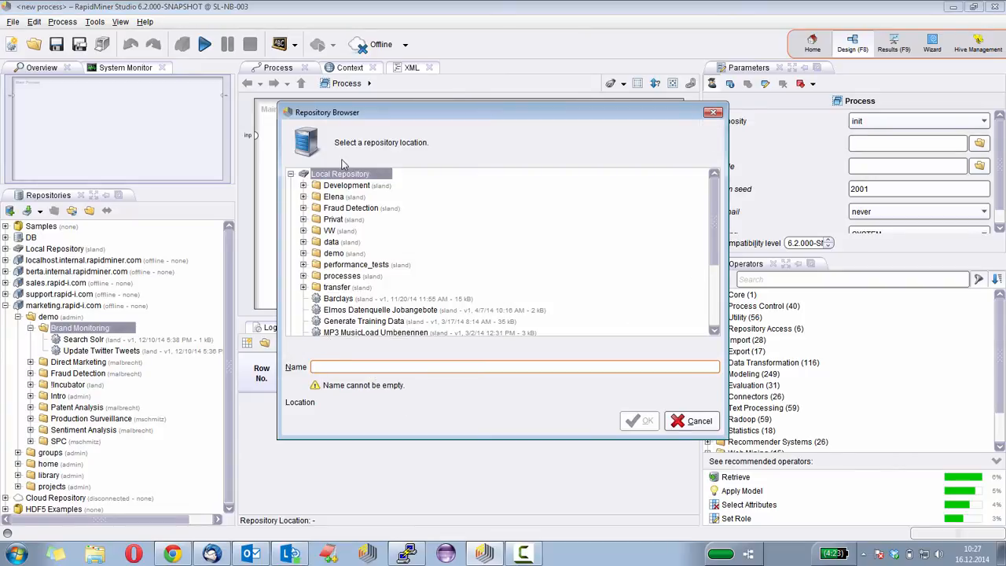
{"action": "left_click", "coordinate": [290, 173]}
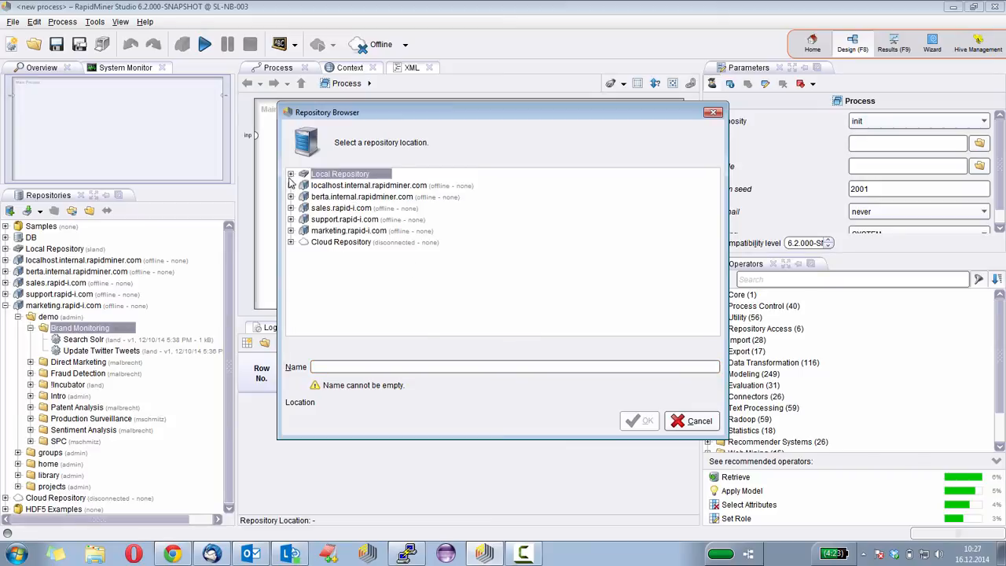
{"action": "left_click", "coordinate": [290, 231]}
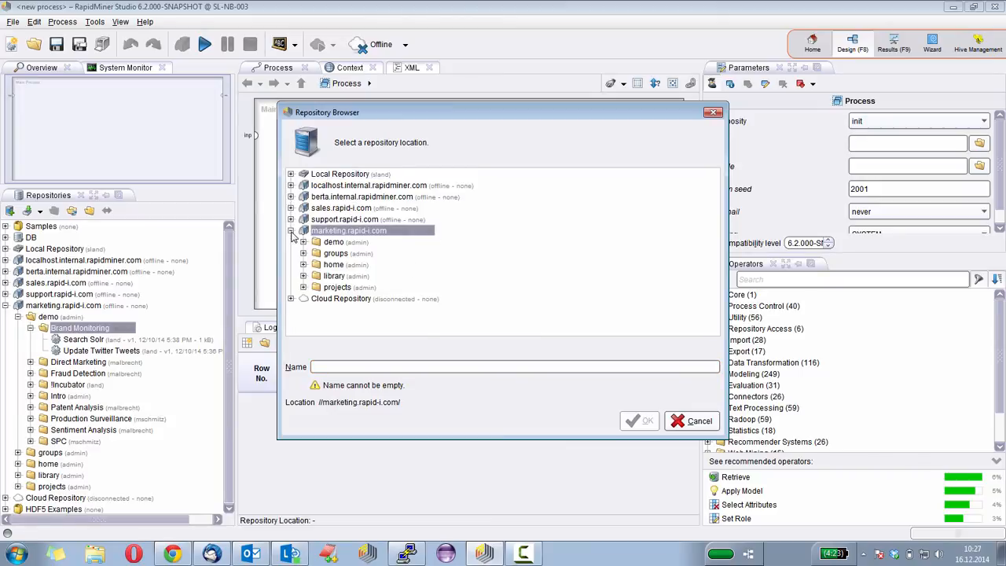
{"action": "left_click", "coordinate": [304, 242]}
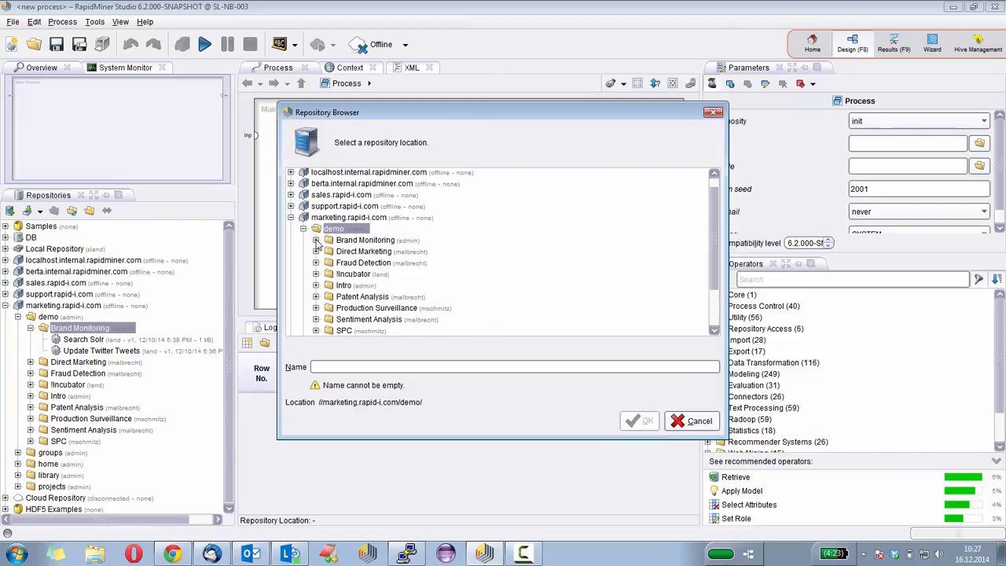
{"action": "left_click", "coordinate": [316, 241]}
{"action": "right_click", "coordinate": [346, 245]}
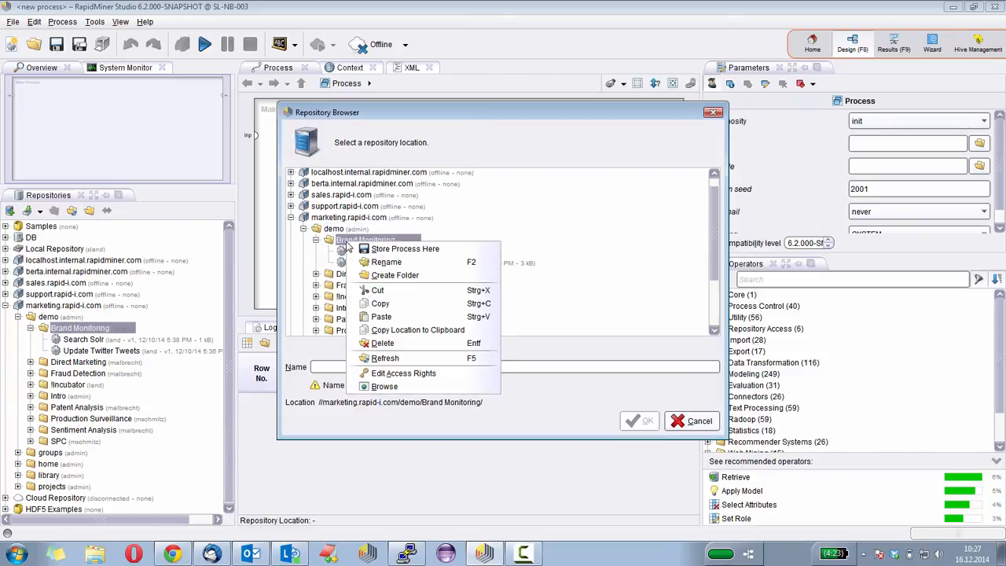
{"action": "left_click", "coordinate": [392, 275]}
{"action": "type", "text": "data"}
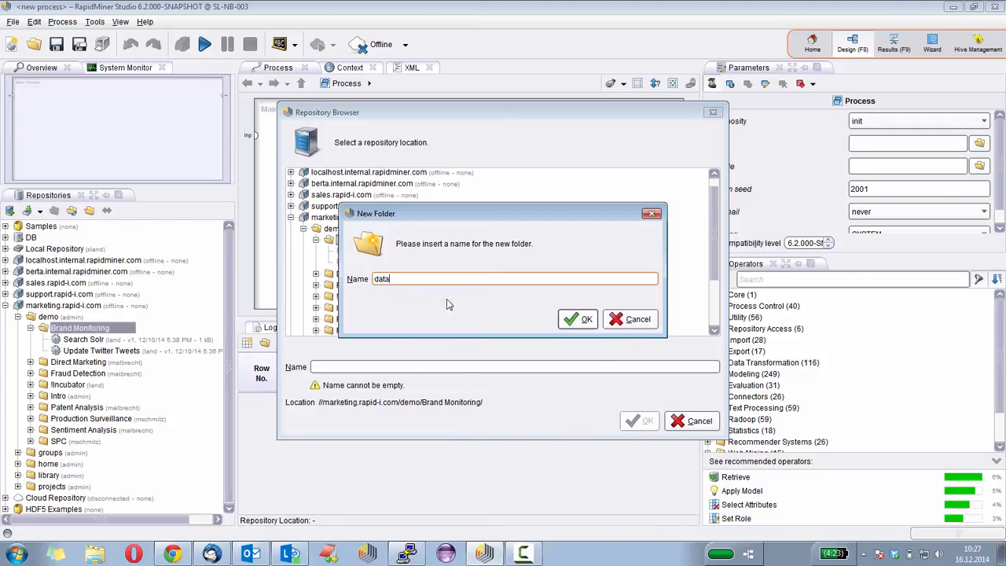
{"action": "left_click", "coordinate": [578, 319]}
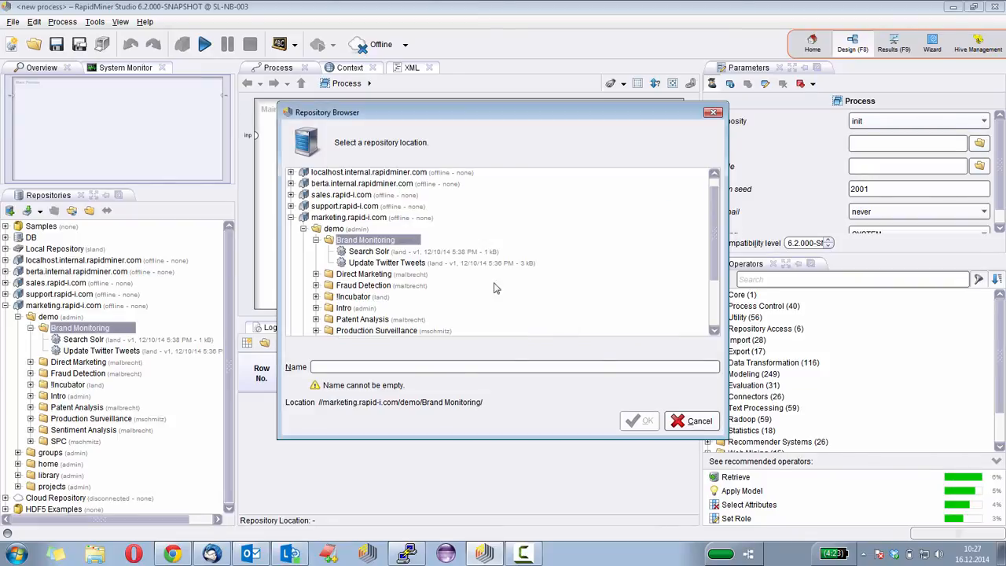
Save the example set as "Empty Results Table" in the data folder under Brand Monitoring
{"action": "left_click", "coordinate": [364, 250]}
{"action": "right_click", "coordinate": [356, 255]}
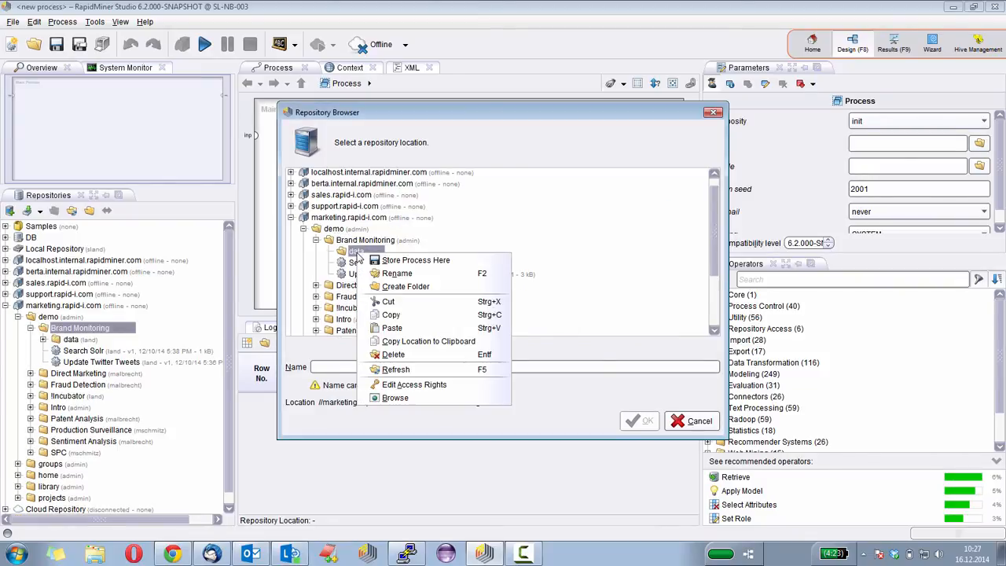
{"action": "key", "text": "Escape"}
{"action": "left_click", "coordinate": [340, 366]}
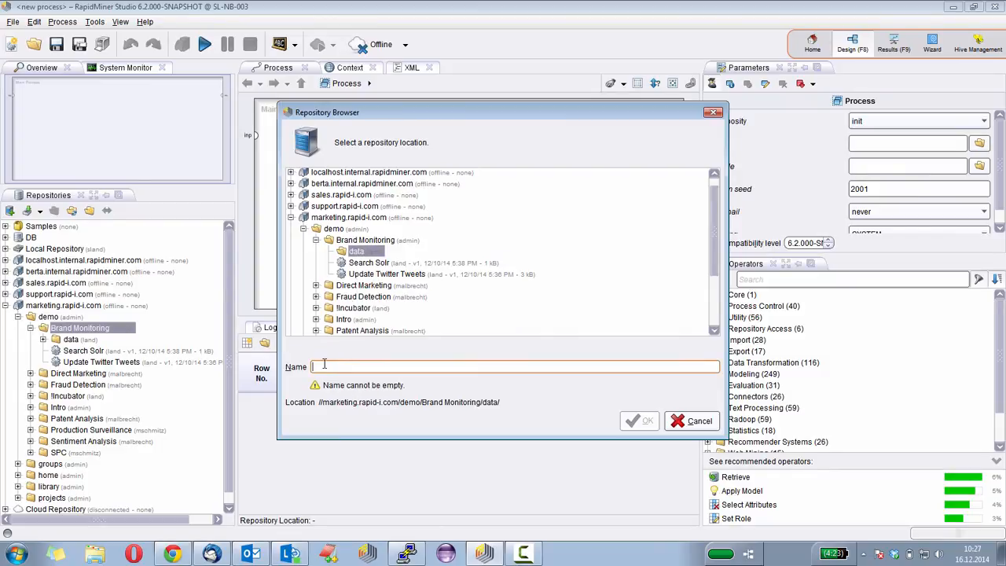
{"action": "type", "text": "Empty Re"}
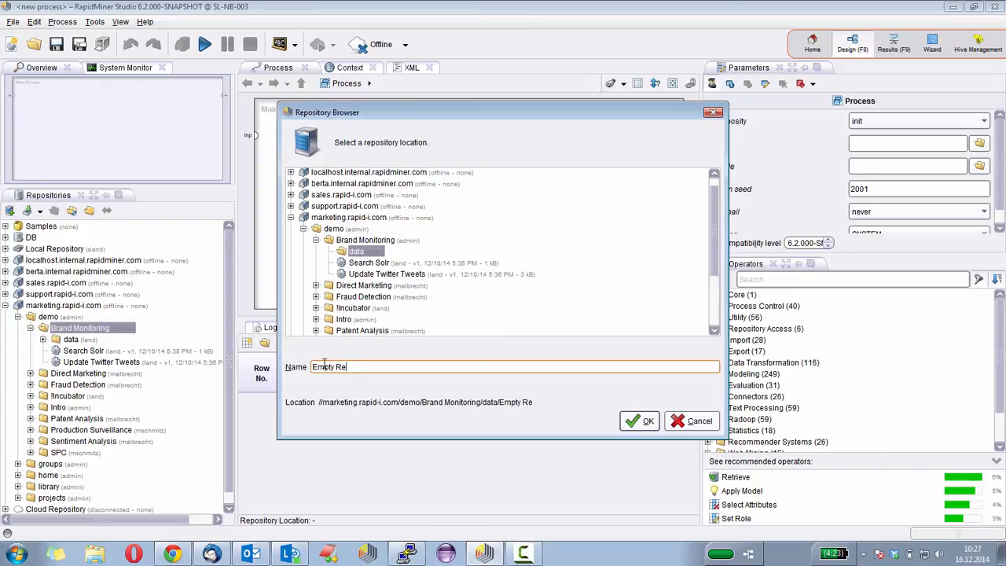
{"action": "type", "text": "sults Table"}
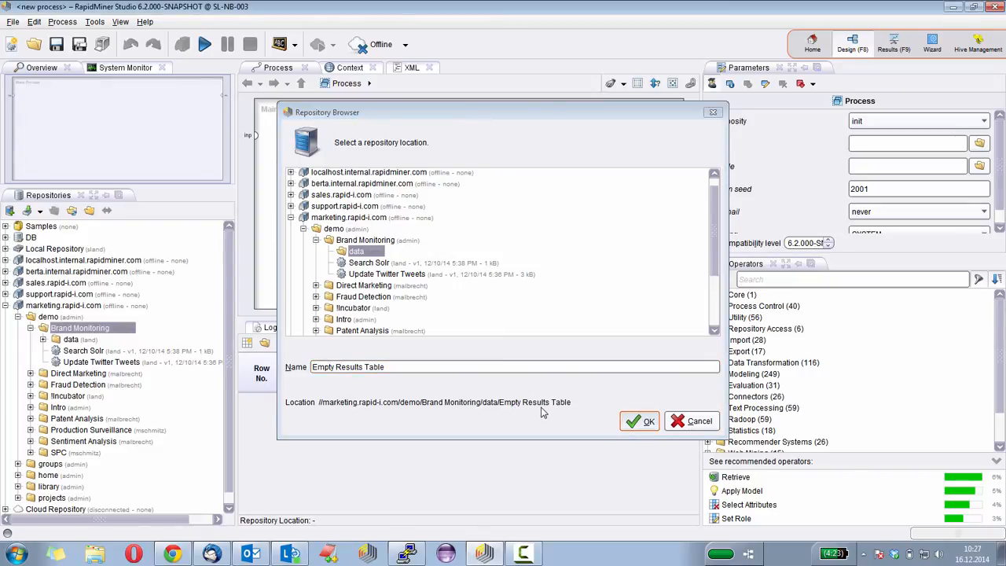
{"action": "left_click", "coordinate": [640, 422]}
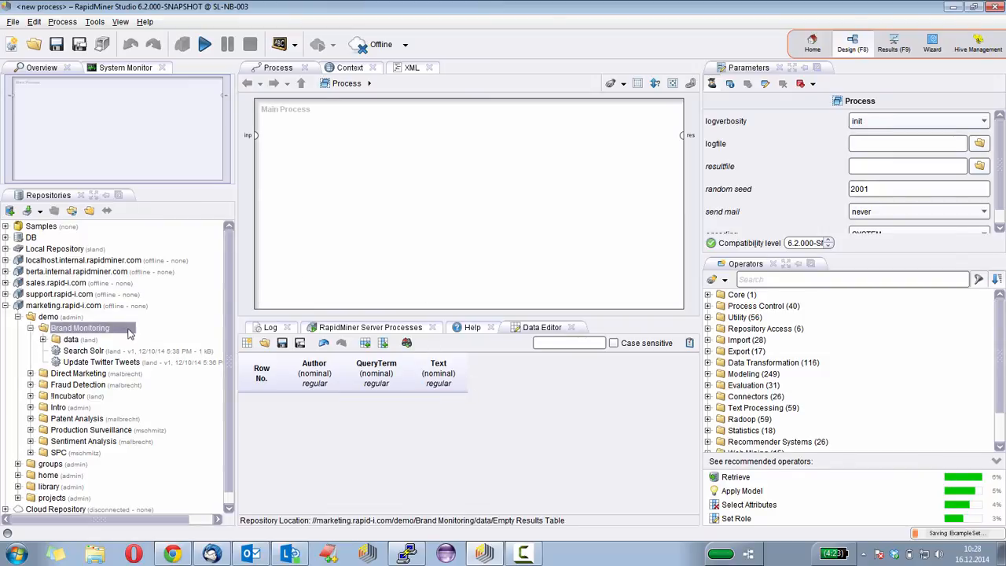
Store the empty process as "Initialization" in the marketing.rapid-i.com/demo/Brand Monitoring folder
{"action": "left_click_drag", "start_coordinate": [314, 319], "coordinate": [315, 362]}
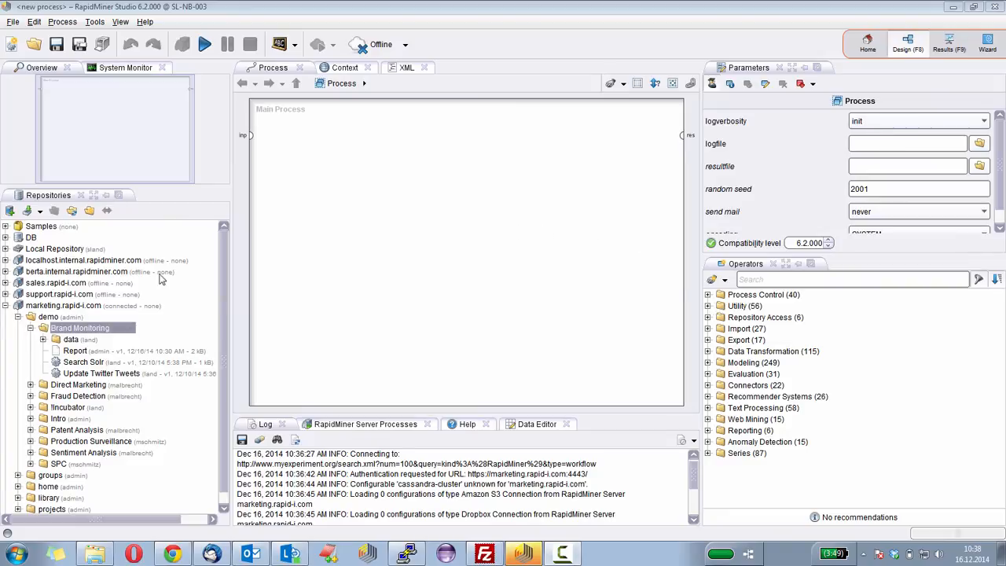
{"action": "right_click", "coordinate": [62, 330]}
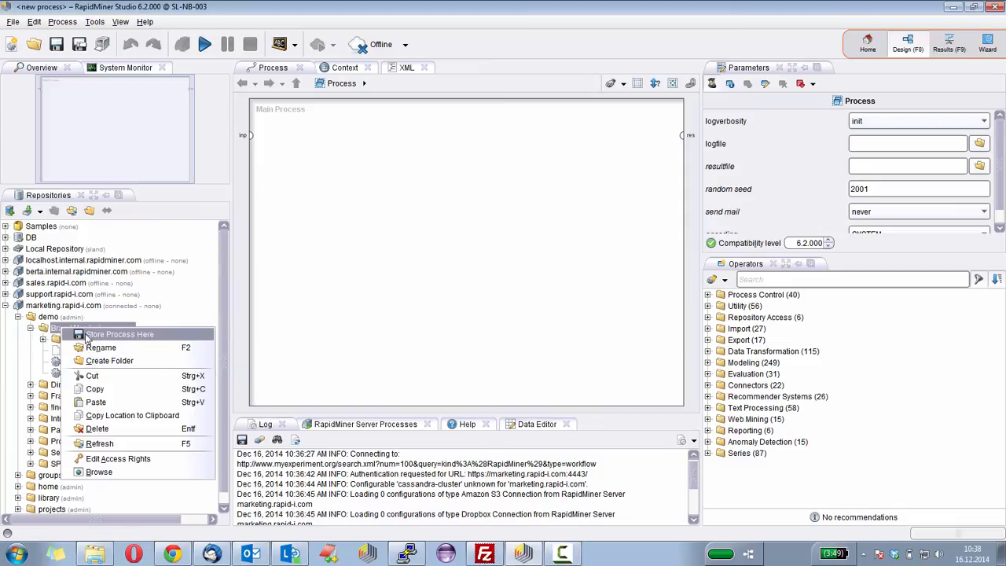
{"action": "left_click", "coordinate": [91, 334]}
{"action": "type", "text": "I"}
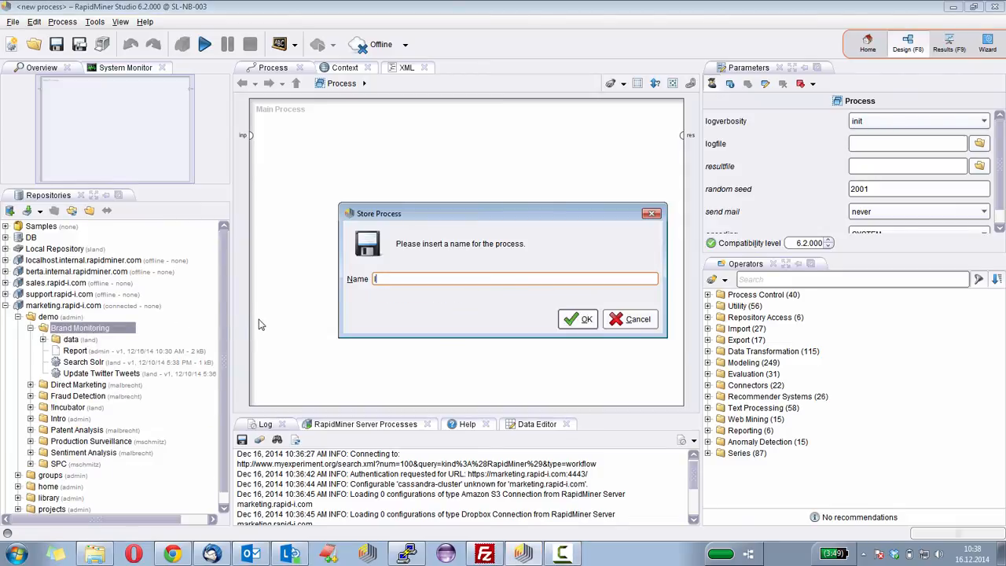
{"action": "type", "text": "nitialization"}
{"action": "left_click", "coordinate": [569, 324]}
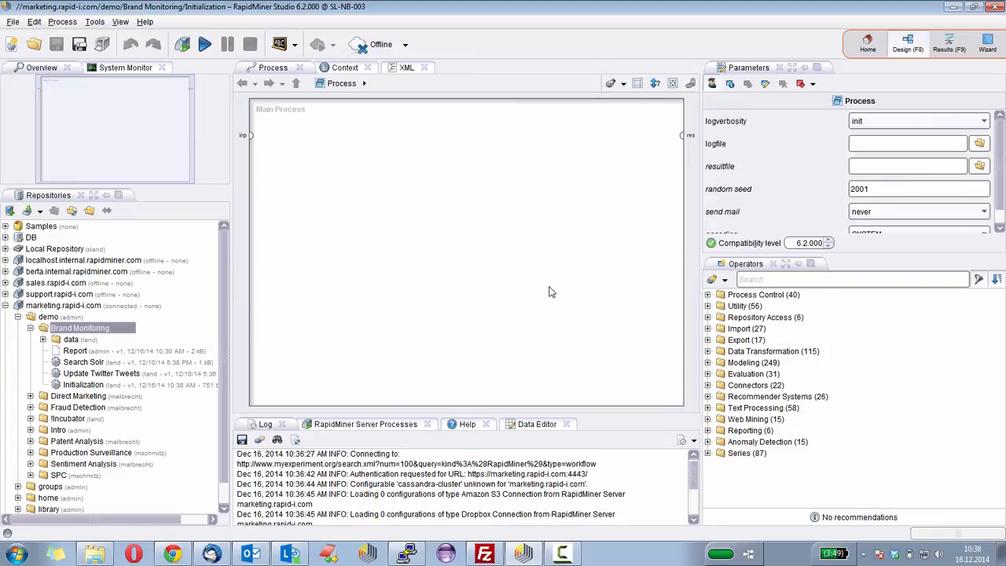
Add the Empty Results Table data to the process and connect its output to a new Publish to App operator
{"action": "double_click", "coordinate": [55, 339]}
{"action": "left_click_drag", "start_coordinate": [72, 352], "coordinate": [274, 144]}
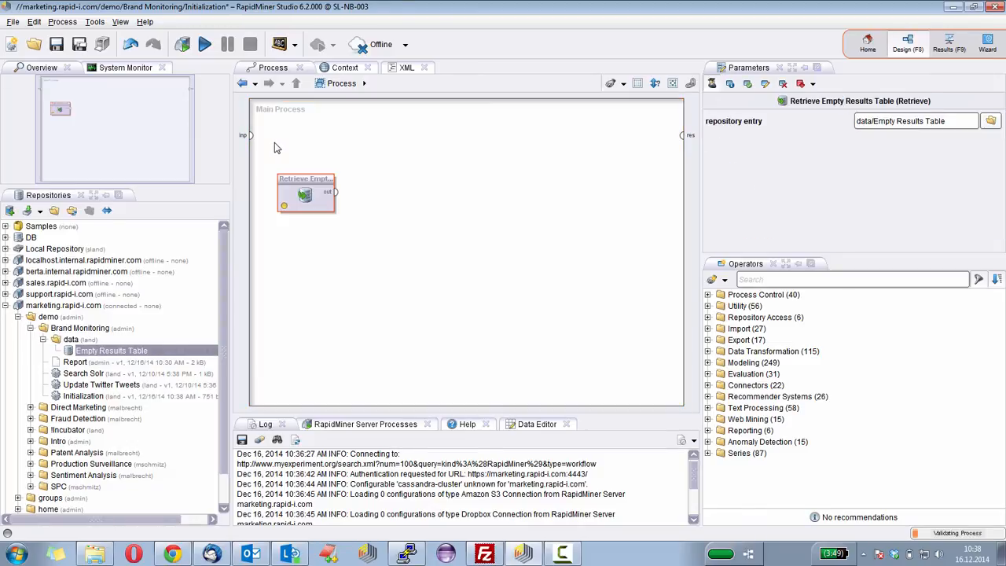
{"action": "left_click_drag", "start_coordinate": [303, 201], "coordinate": [304, 149]}
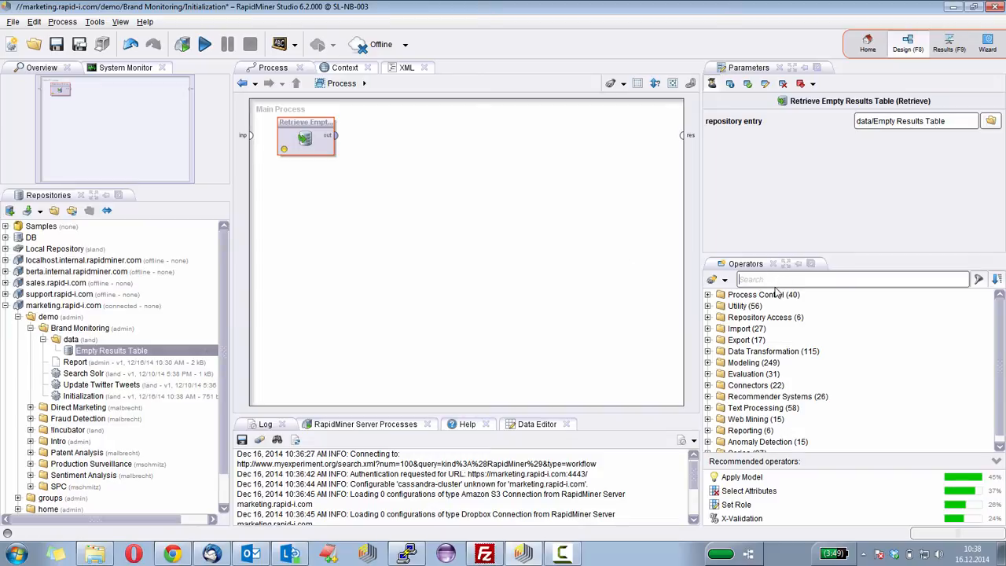
{"action": "type", "text": "Pub"}
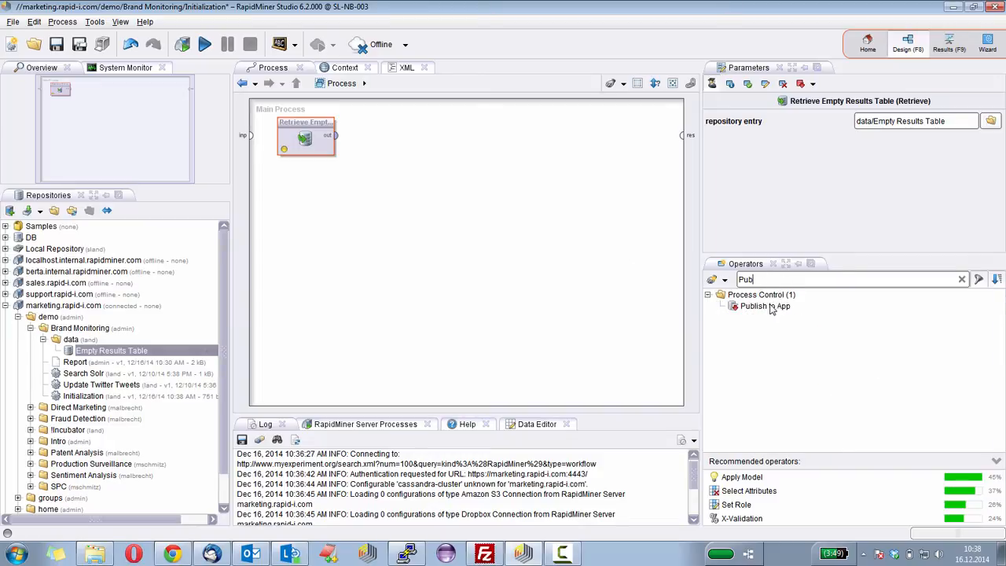
{"action": "left_click_drag", "start_coordinate": [769, 308], "coordinate": [431, 141]}
{"action": "left_click_drag", "start_coordinate": [336, 144], "coordinate": [404, 136]}
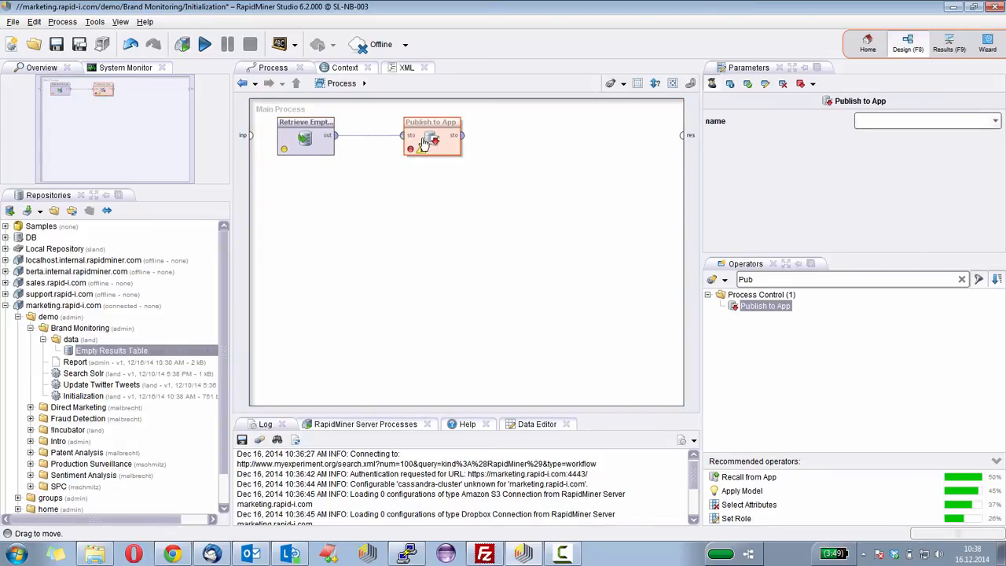
Set the Publish to App operator's name to "Query Results" and save the Initialization process
{"action": "left_click", "coordinate": [879, 126]}
{"action": "type", "text": "Query resu"}
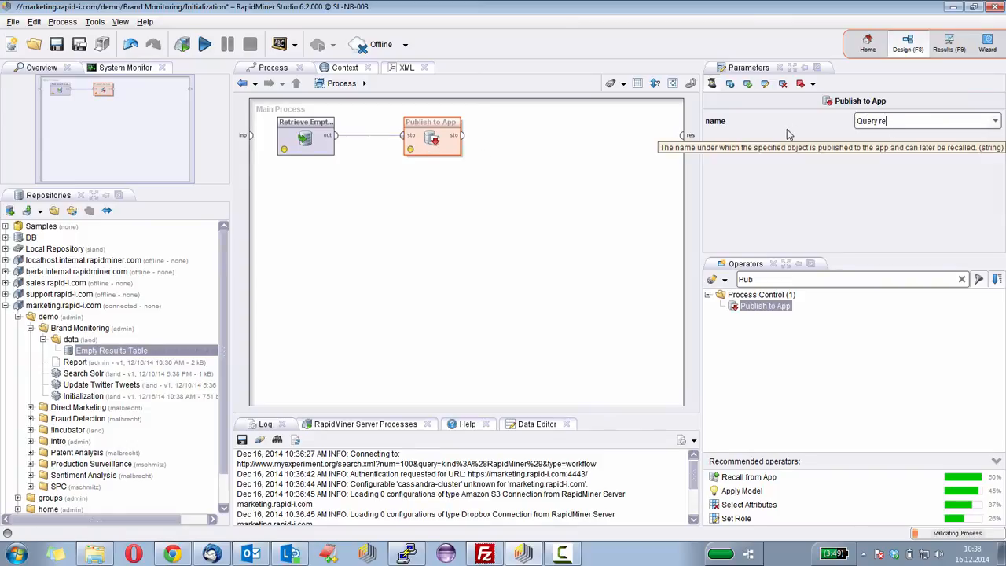
{"action": "key", "text": "BackSpace"}
{"action": "key", "text": "BackSpace"}
{"action": "key", "text": "BackSpace"}
{"action": "key", "text": "BackSpace"}
{"action": "type", "text": "Results"}
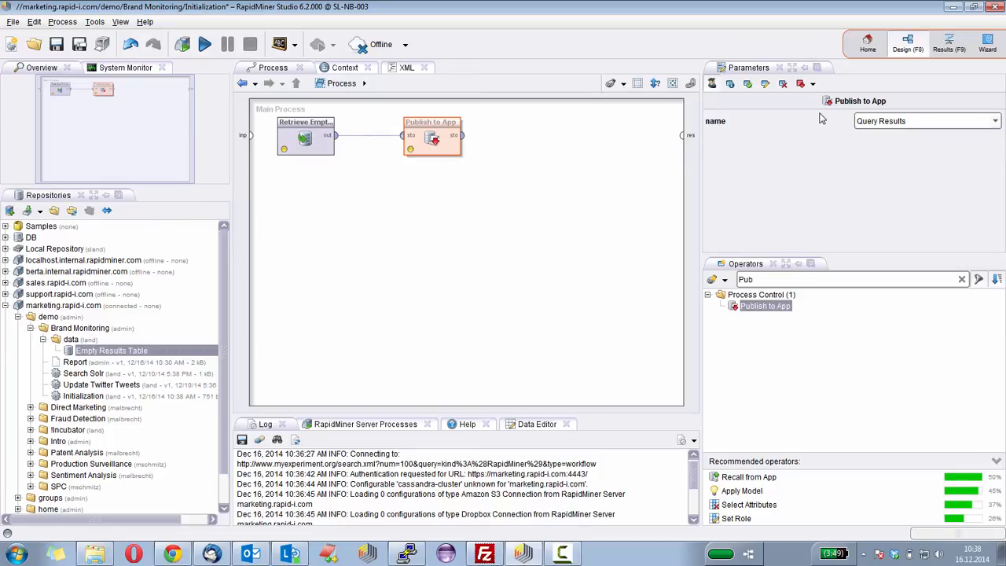
{"action": "left_click", "coordinate": [605, 217]}
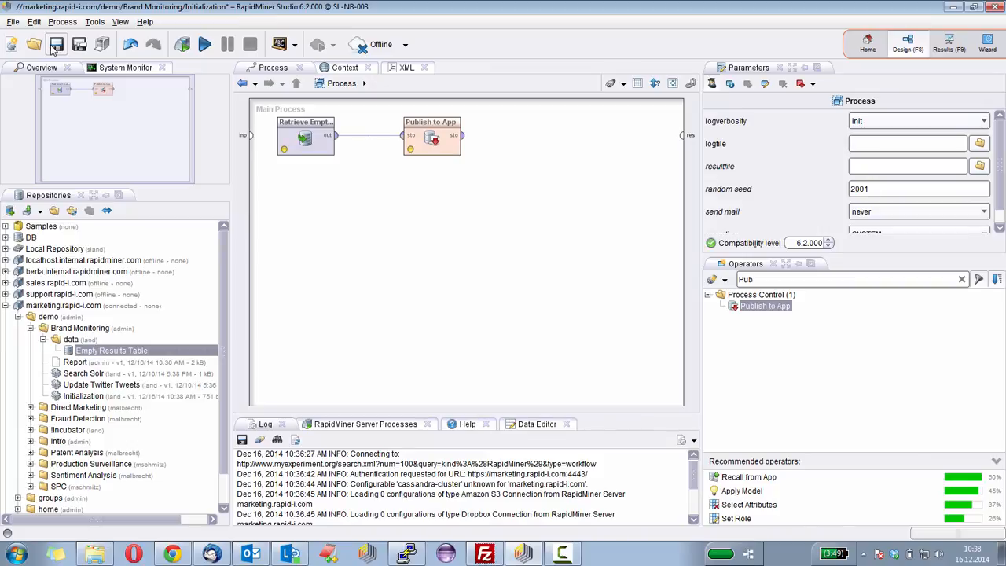
{"action": "left_click", "coordinate": [57, 47]}
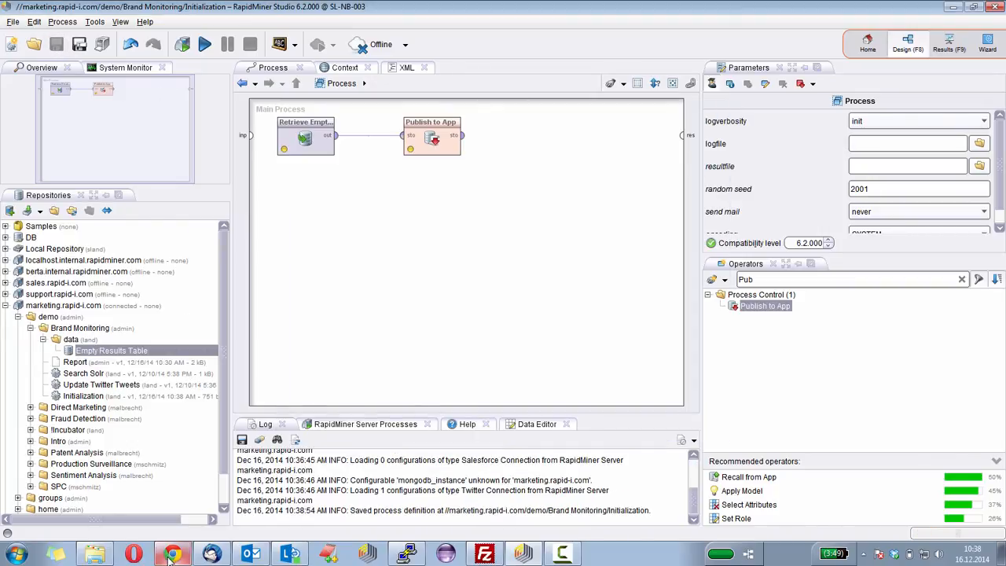
Switch to RapidMiner Server in Chrome and set the app's initialization process to /demo/Brand Monitoring/Initialization
{"action": "mouse_move", "coordinate": [171, 555]}
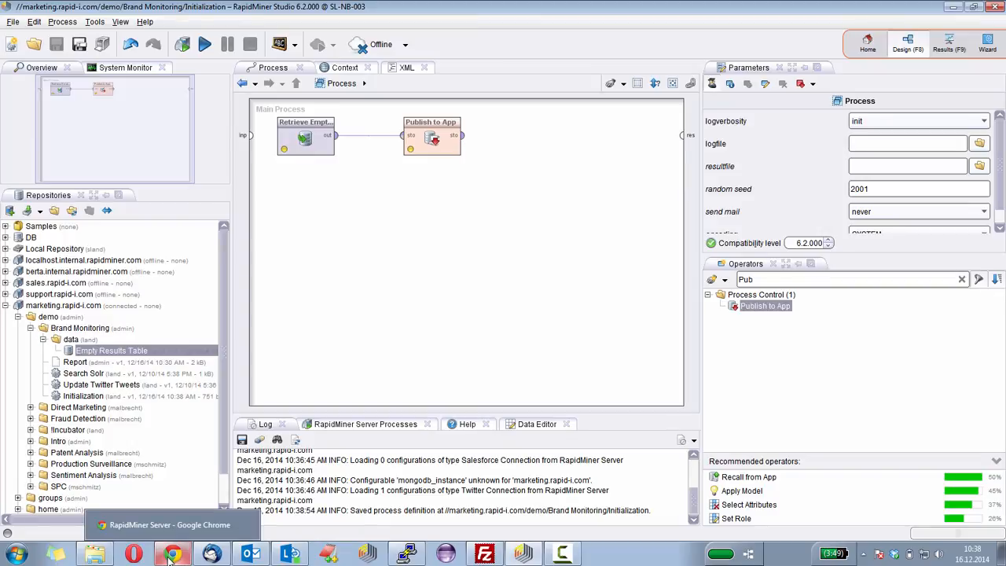
{"action": "left_click", "coordinate": [172, 555]}
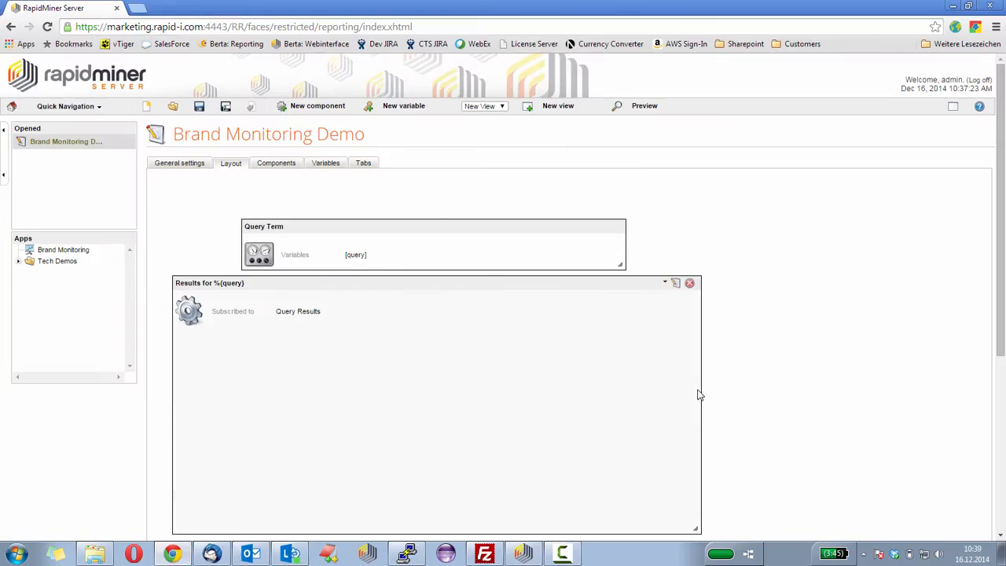
{"action": "left_click", "coordinate": [176, 165]}
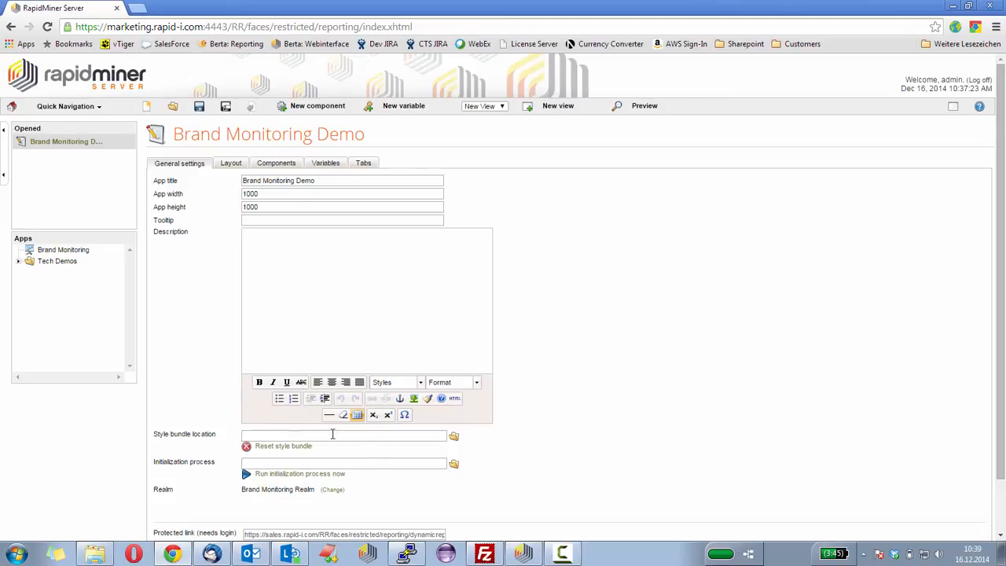
{"action": "left_click", "coordinate": [452, 464]}
{"action": "scroll", "coordinate": [503, 469], "scroll_direction": "down", "scroll_amount": 1}
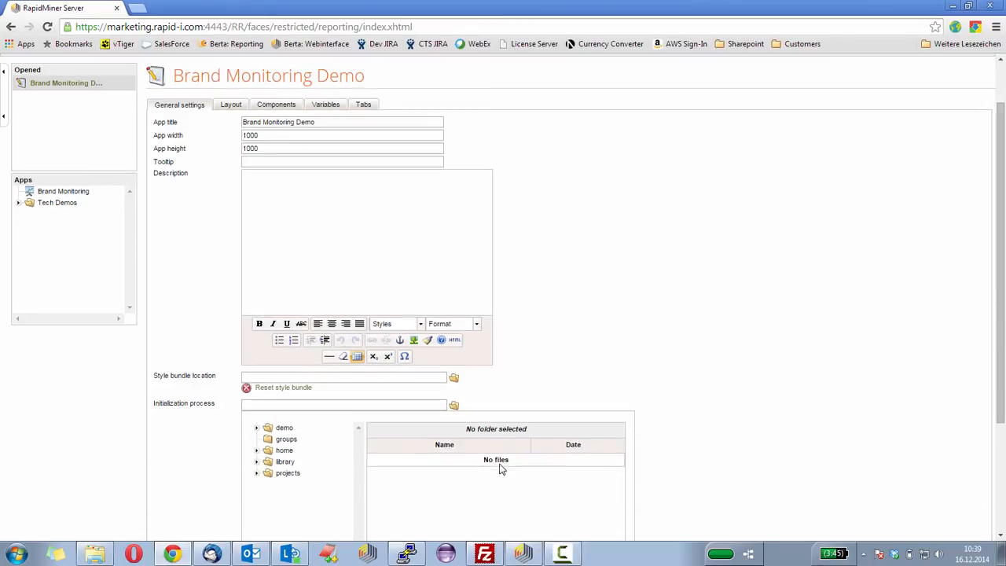
{"action": "left_click", "coordinate": [272, 431]}
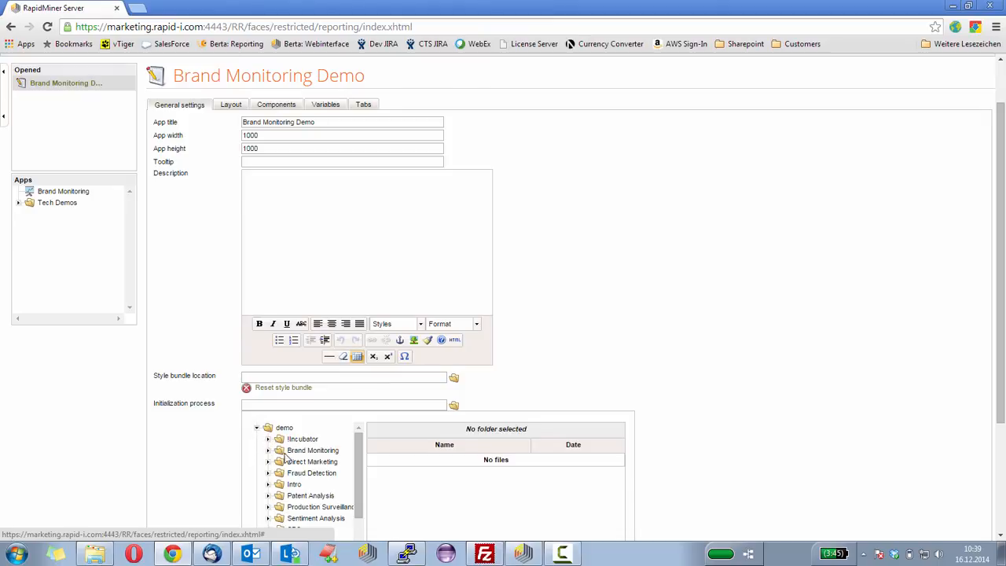
{"action": "left_click", "coordinate": [300, 452]}
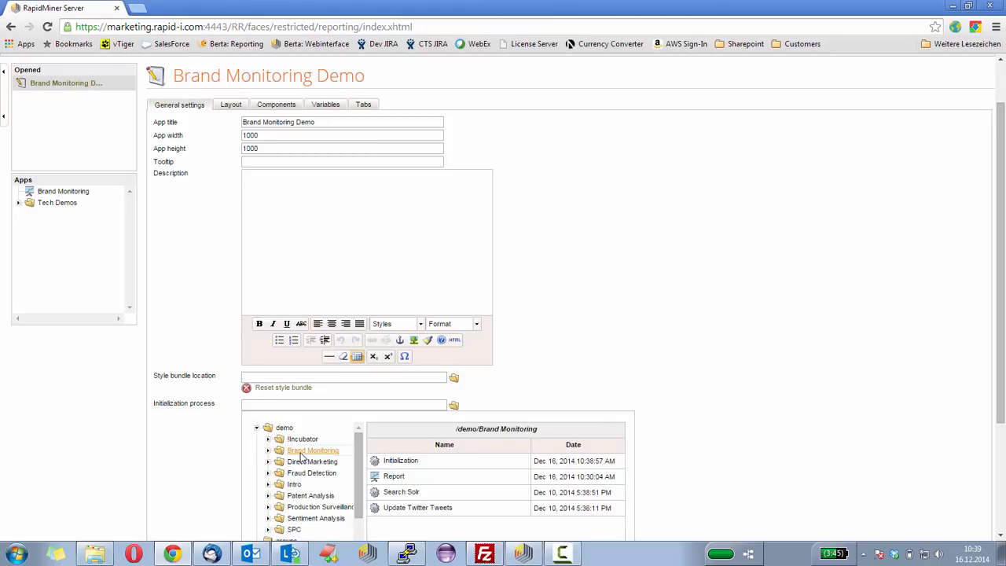
{"action": "scroll", "coordinate": [385, 467], "scroll_direction": "down", "scroll_amount": 1}
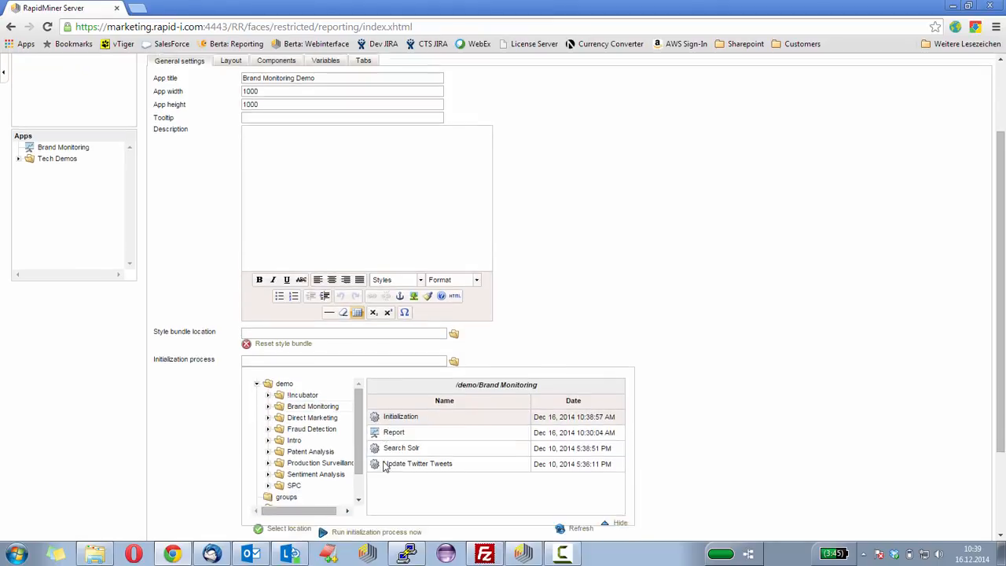
{"action": "scroll", "coordinate": [385, 467], "scroll_direction": "down", "scroll_amount": 1}
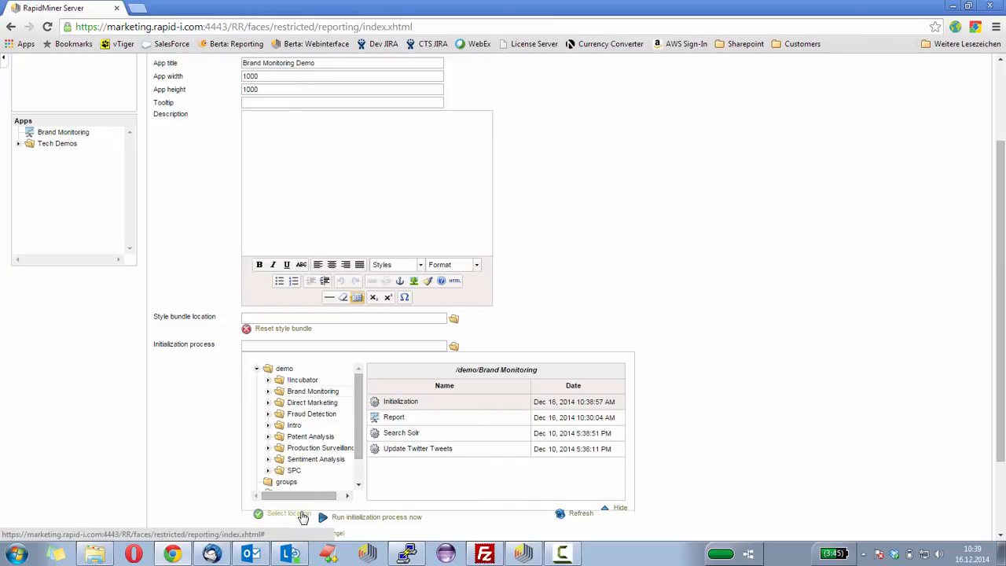
{"action": "left_click", "coordinate": [303, 516]}
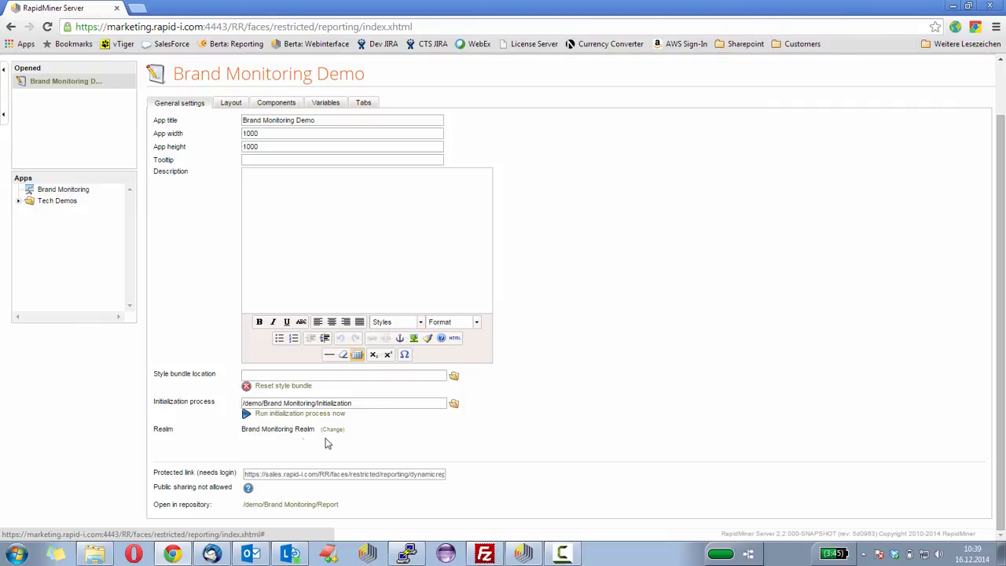
Set the column widths of the "Results for %{query}" table component to 1,1,4 and refresh its preview
{"action": "scroll", "coordinate": [230, 375], "scroll_direction": "up", "scroll_amount": 1}
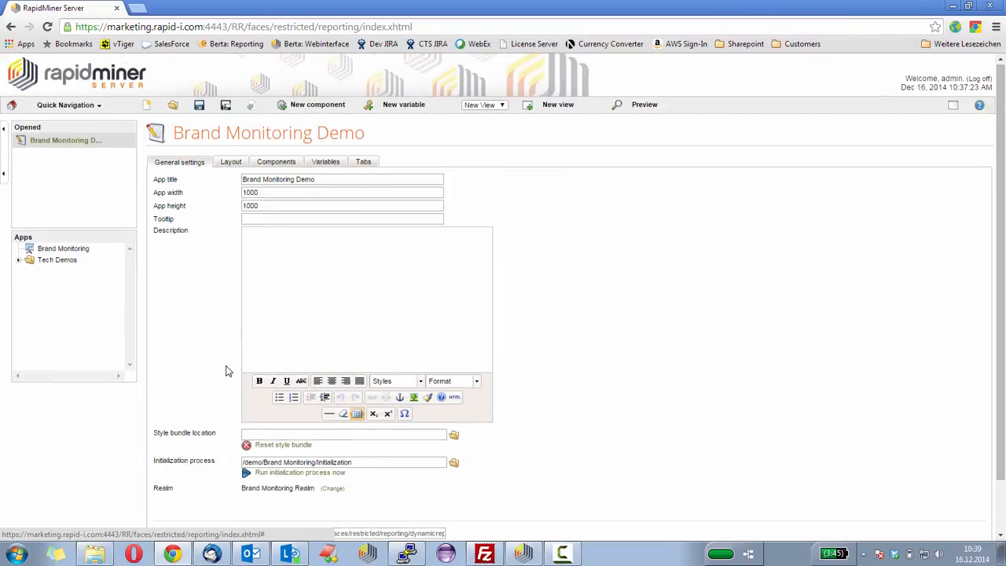
{"action": "left_click", "coordinate": [230, 164]}
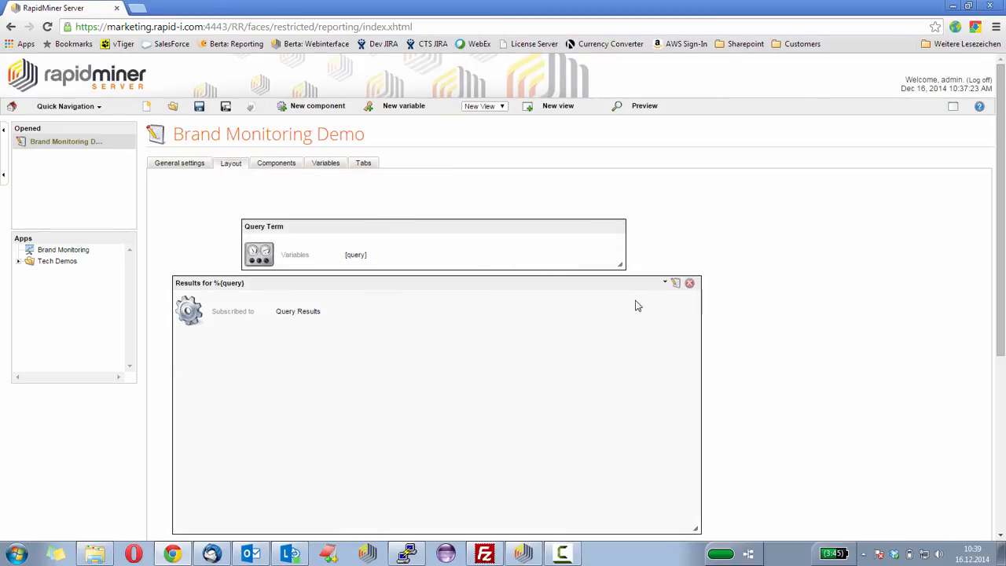
{"action": "left_click", "coordinate": [675, 282]}
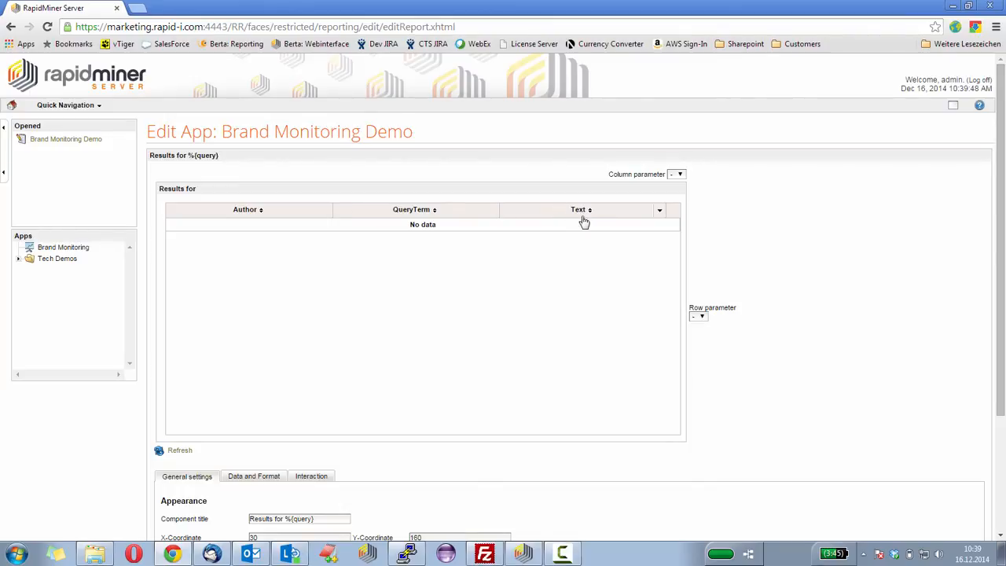
{"action": "scroll", "coordinate": [491, 321], "scroll_direction": "down", "scroll_amount": 2}
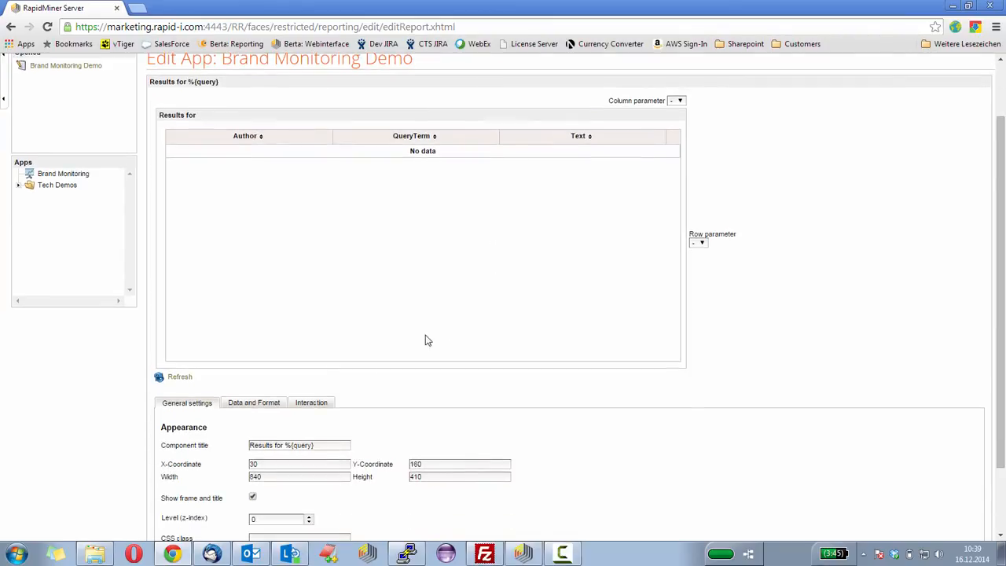
{"action": "left_click", "coordinate": [268, 406]}
{"action": "scroll", "coordinate": [271, 405], "scroll_direction": "down", "scroll_amount": 3}
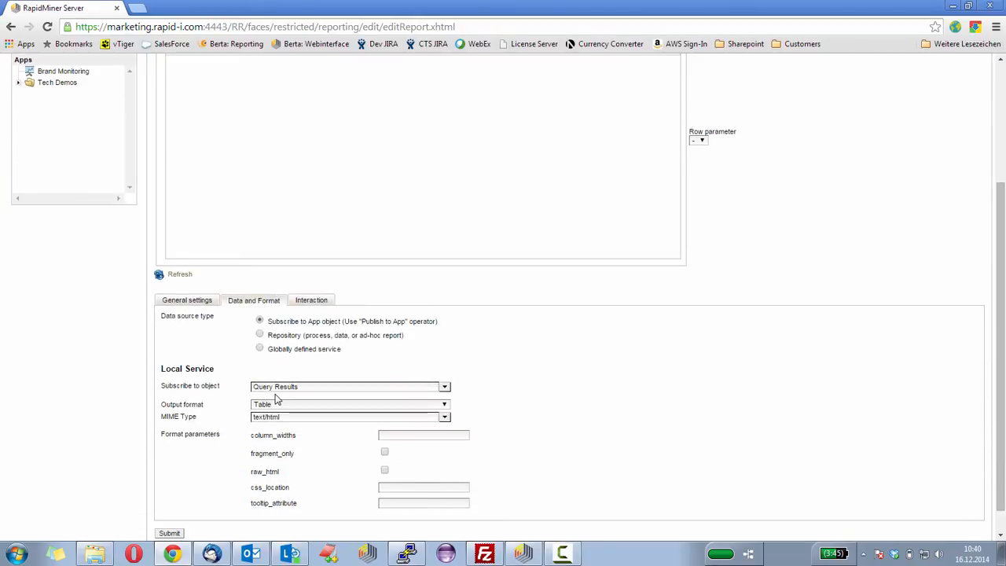
{"action": "left_click", "coordinate": [399, 436]}
{"action": "type", "text": "1,1,4"}
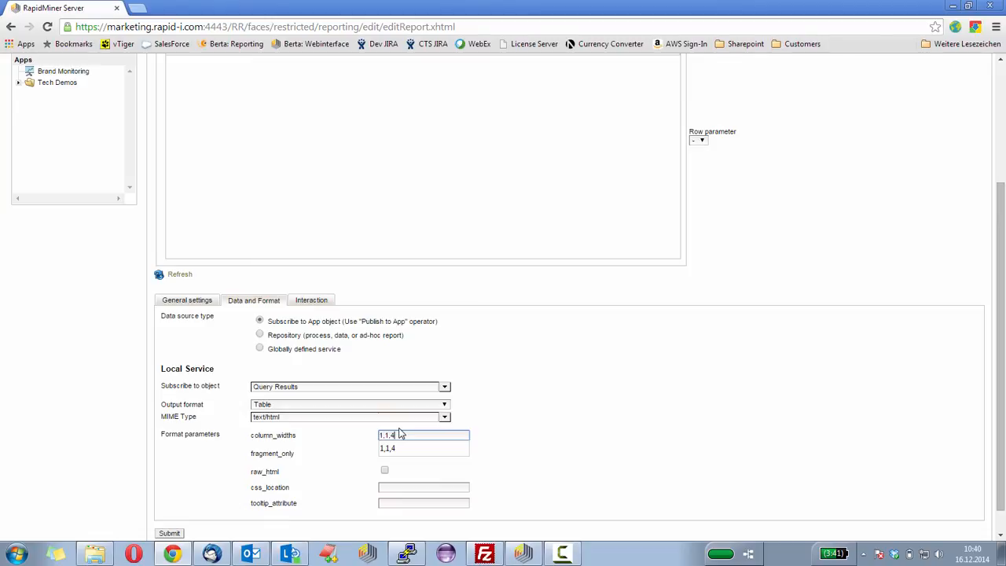
{"action": "left_click", "coordinate": [560, 418]}
{"action": "scroll", "coordinate": [330, 362], "scroll_direction": "up", "scroll_amount": 1}
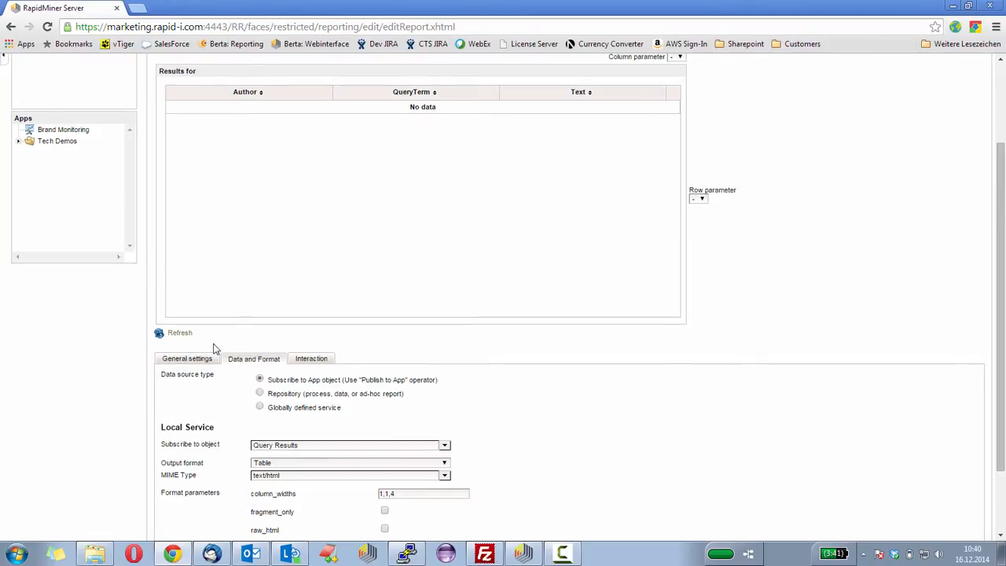
{"action": "left_click", "coordinate": [183, 333]}
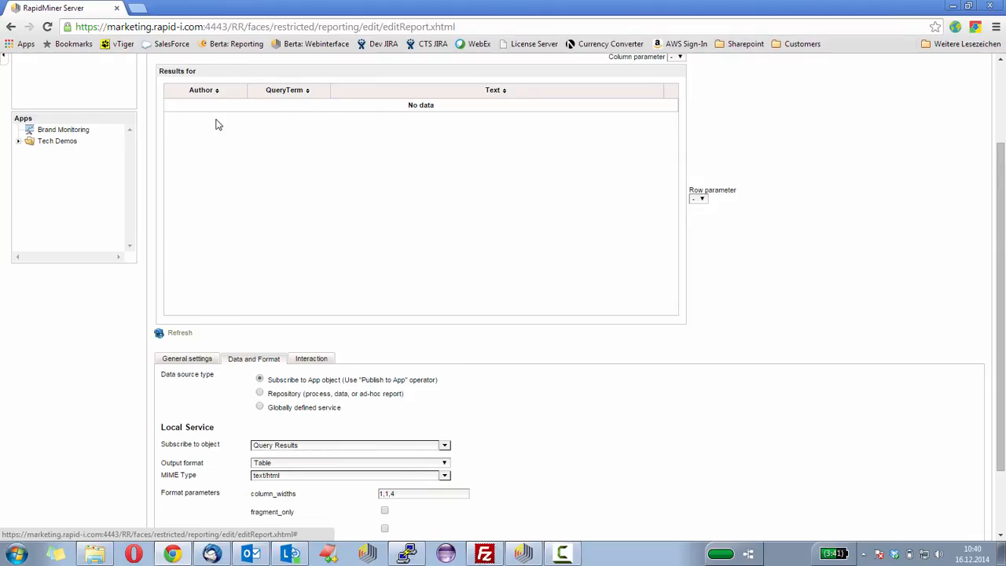
{"action": "scroll", "coordinate": [417, 188], "scroll_direction": "up", "scroll_amount": 2}
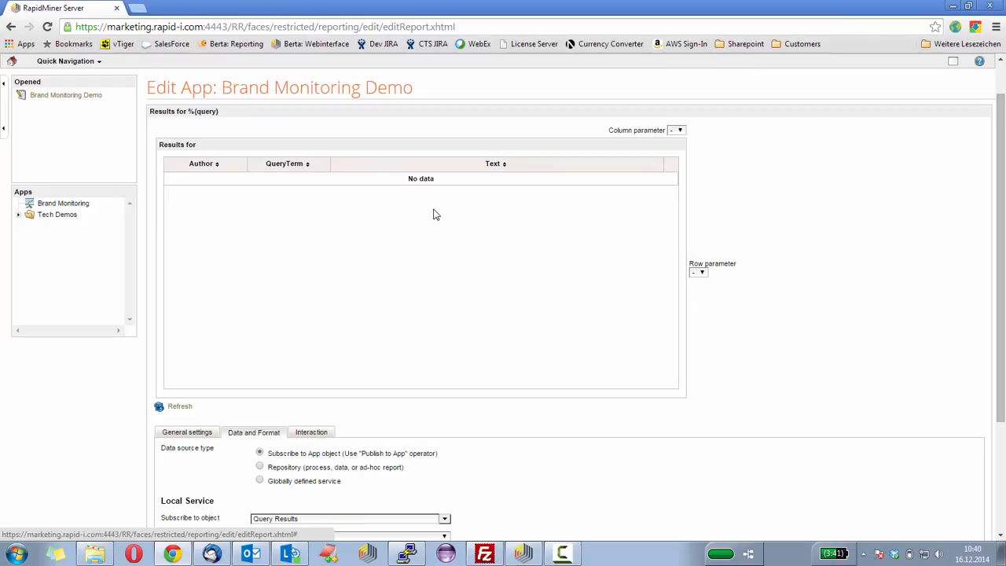
Submit the settings of the "Results for %{query}" component and save the Brand Monitoring Demo app
{"action": "scroll", "coordinate": [417, 256], "scroll_direction": "down", "scroll_amount": 2}
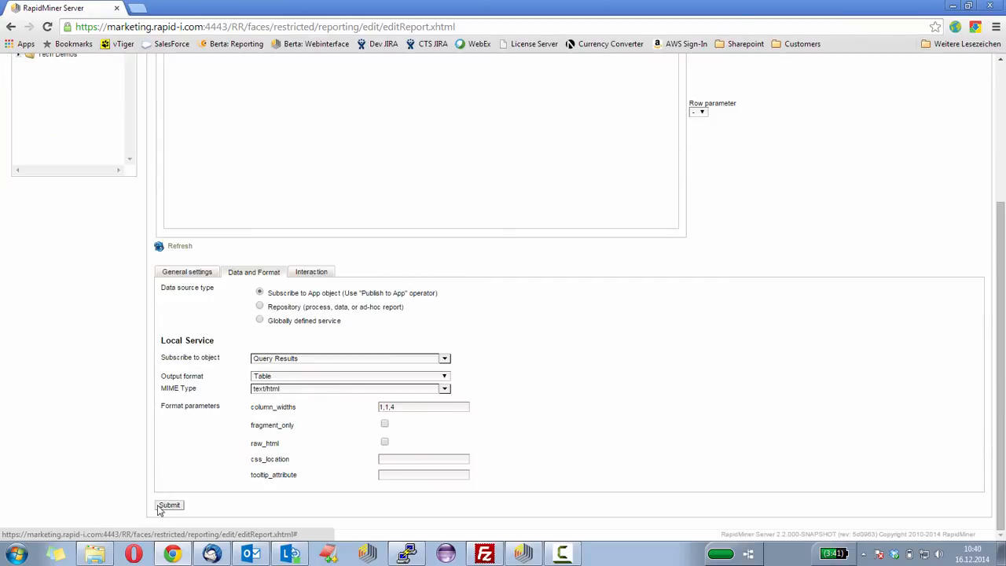
{"action": "left_click", "coordinate": [160, 507]}
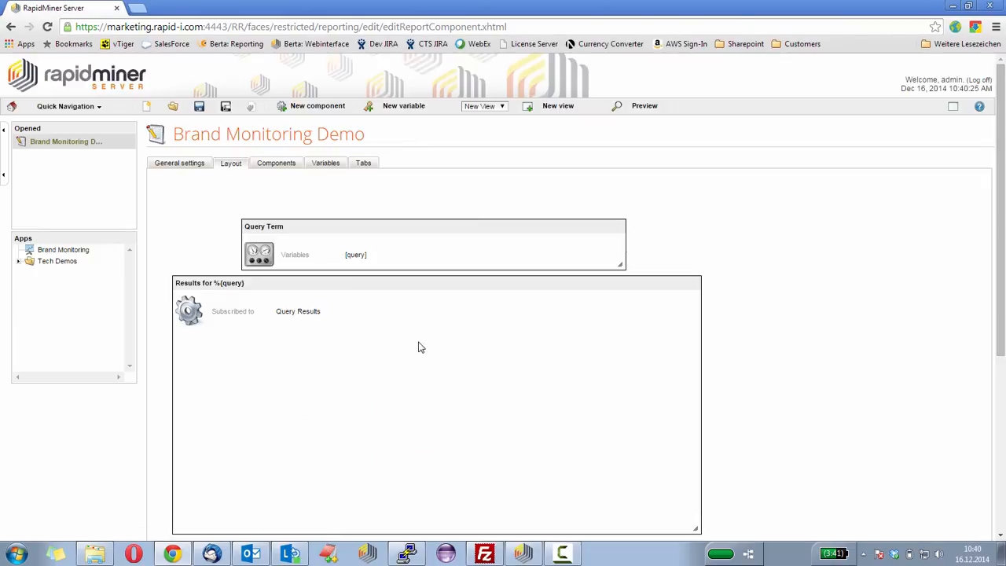
{"action": "left_click", "coordinate": [200, 108]}
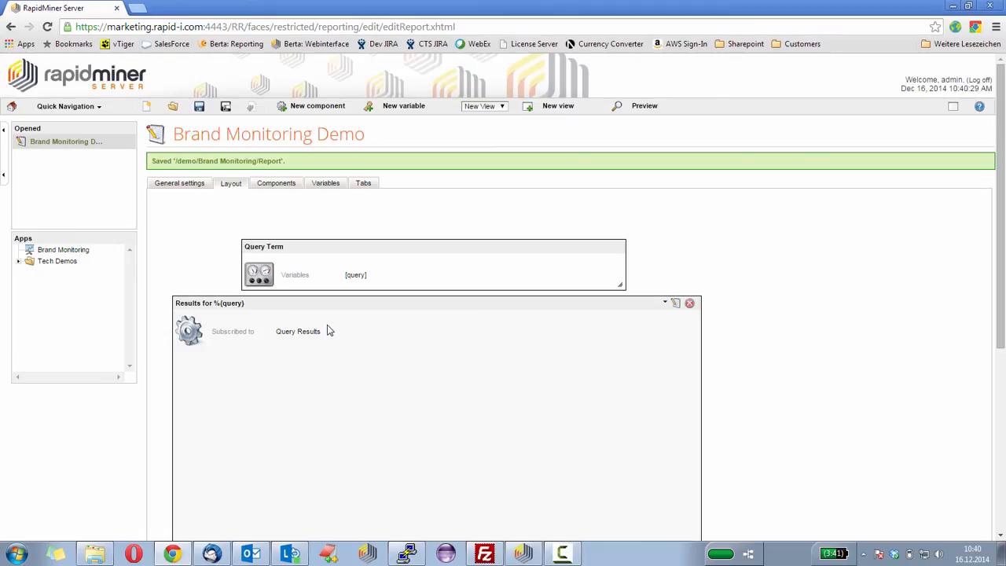
Switch to RapidMiner Studio, create a new process and store it as "Query" in the Brand Monitoring folder
{"action": "left_click", "coordinate": [534, 559]}
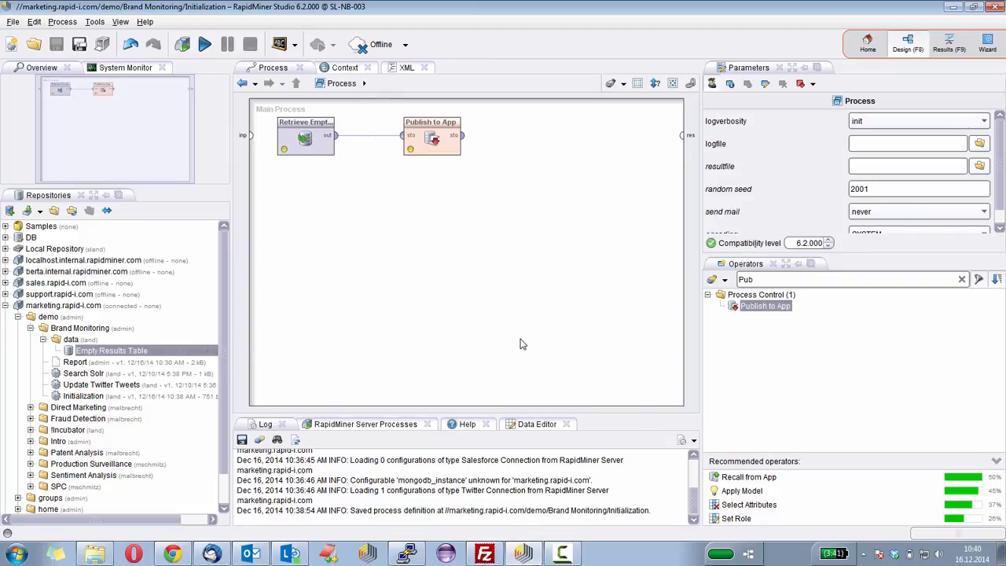
{"action": "left_click", "coordinate": [13, 45]}
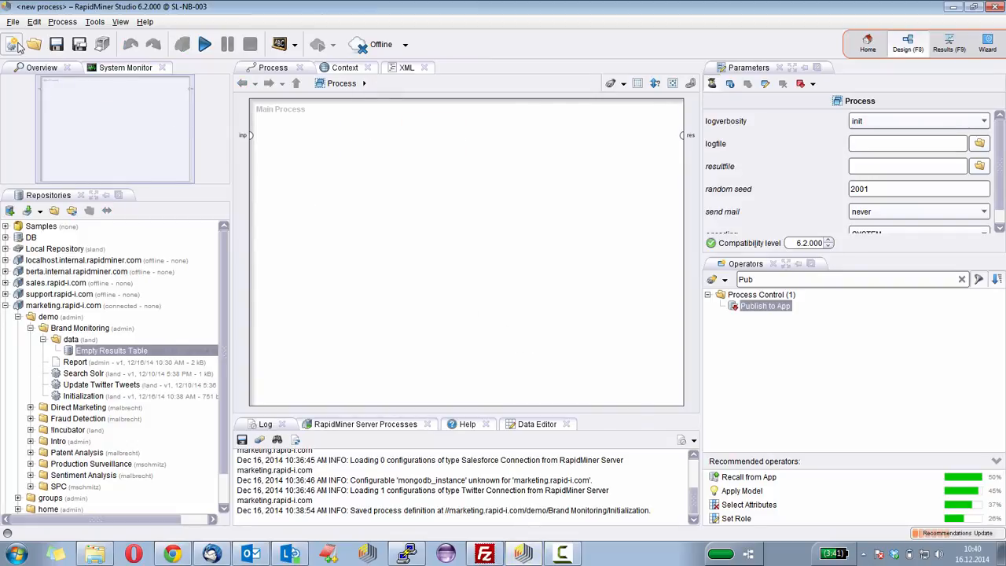
{"action": "right_click", "coordinate": [79, 331]}
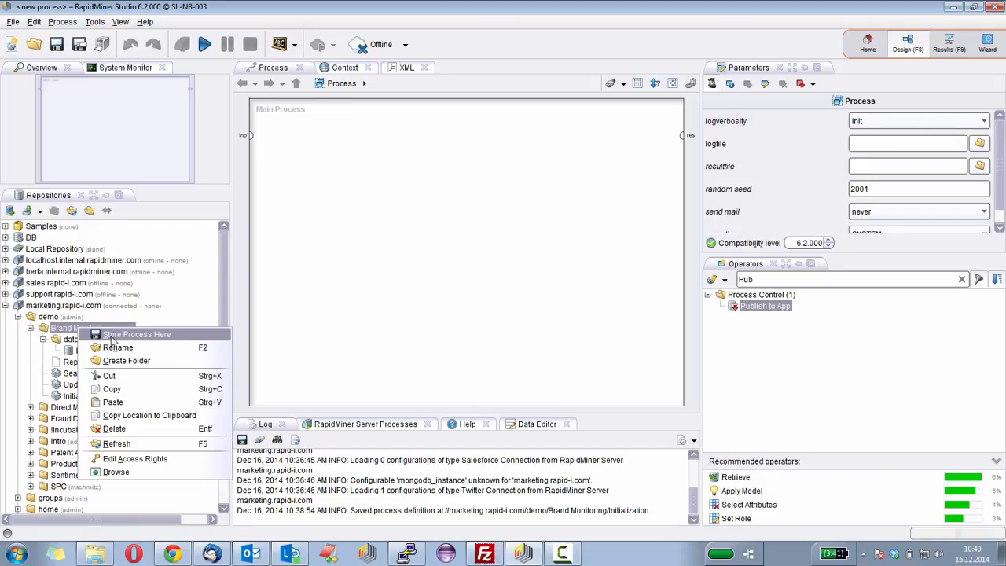
{"action": "left_click", "coordinate": [112, 336]}
{"action": "type", "text": "Query"}
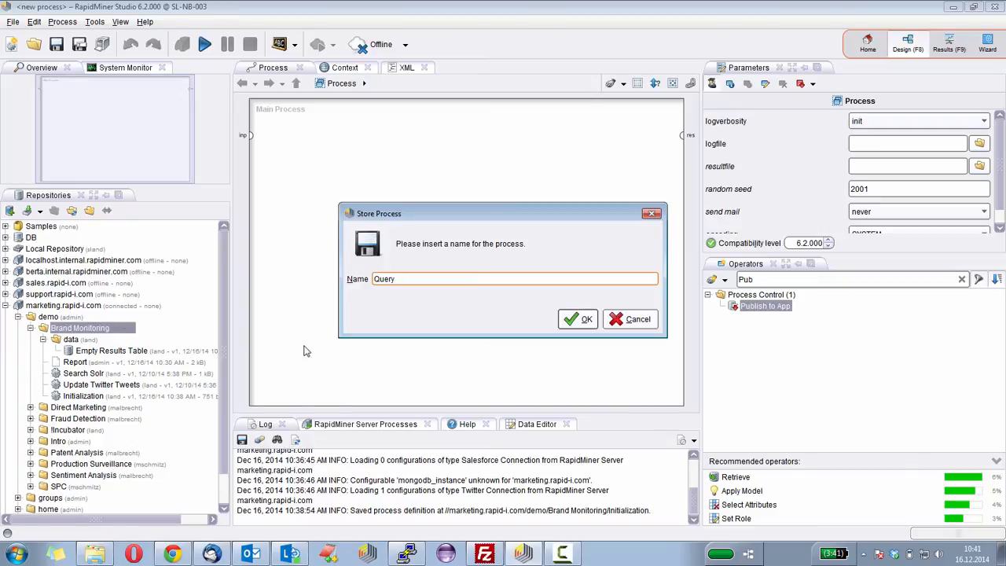
{"action": "left_click", "coordinate": [580, 320]}
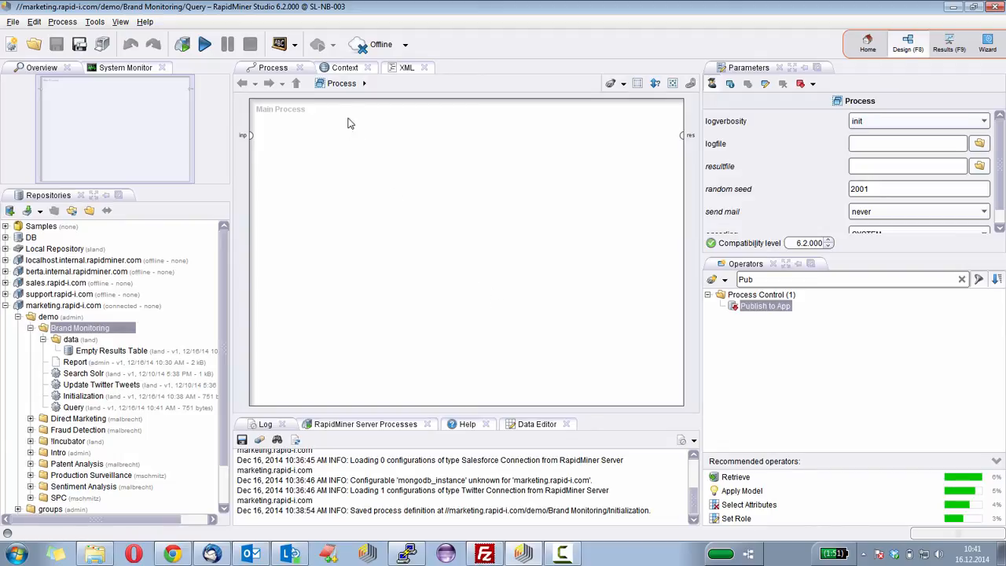
Add a macro named query with the value RapidMiner to the context of the Query process
{"action": "left_click", "coordinate": [342, 72]}
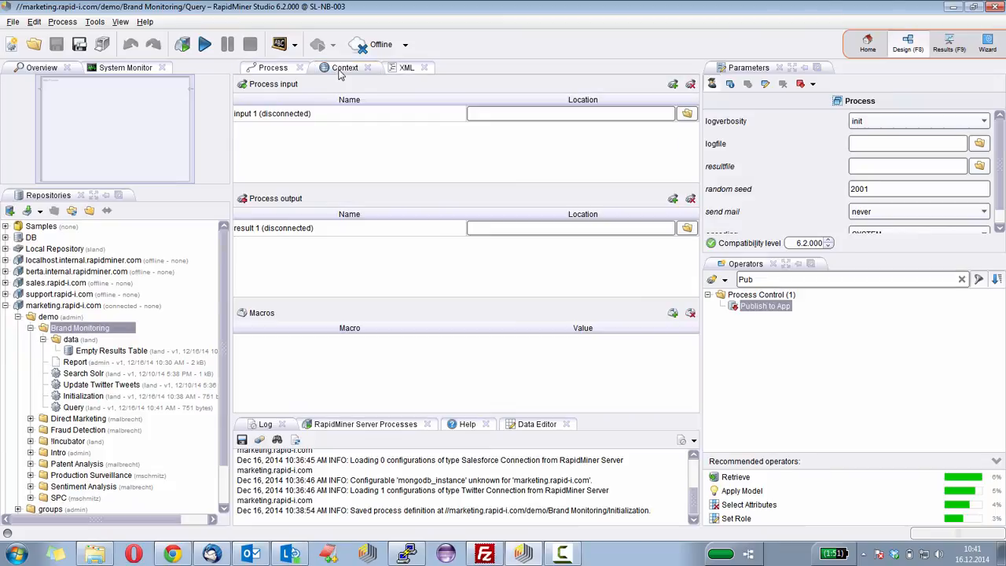
{"action": "left_click", "coordinate": [672, 312]}
{"action": "double_click", "coordinate": [440, 343]}
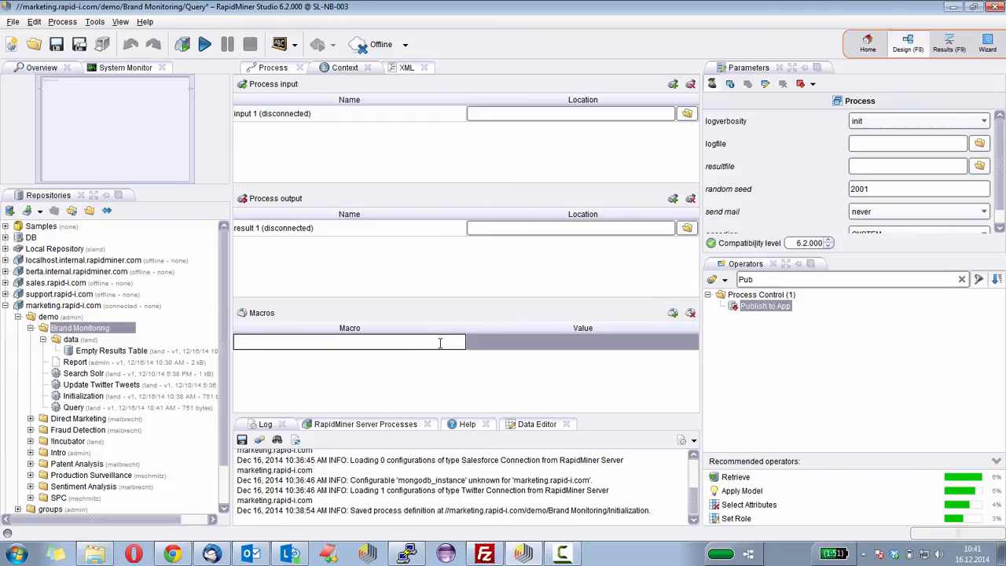
{"action": "type", "text": "query"}
{"action": "double_click", "coordinate": [497, 343]}
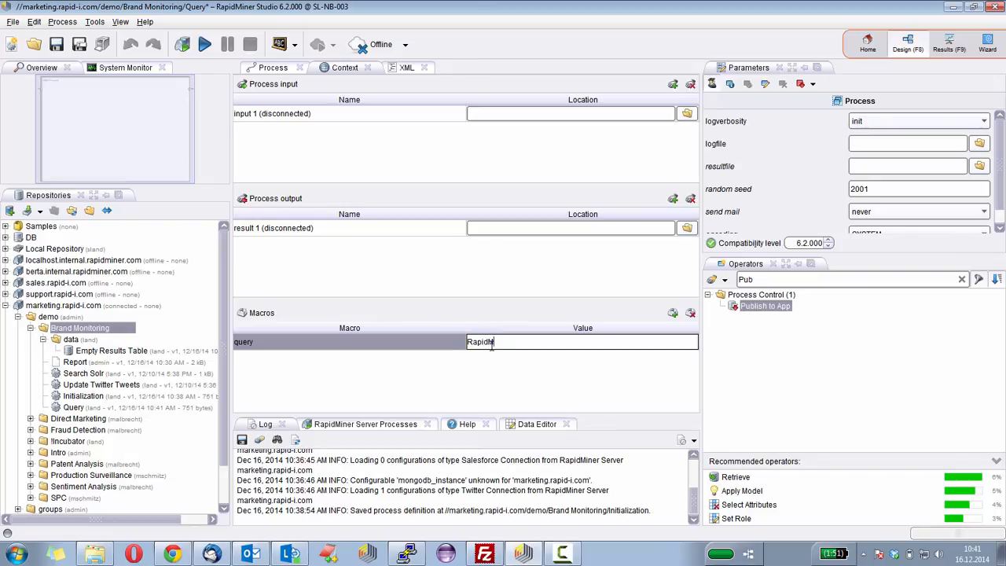
{"action": "type", "text": "iner"}
{"action": "key", "text": "Return"}
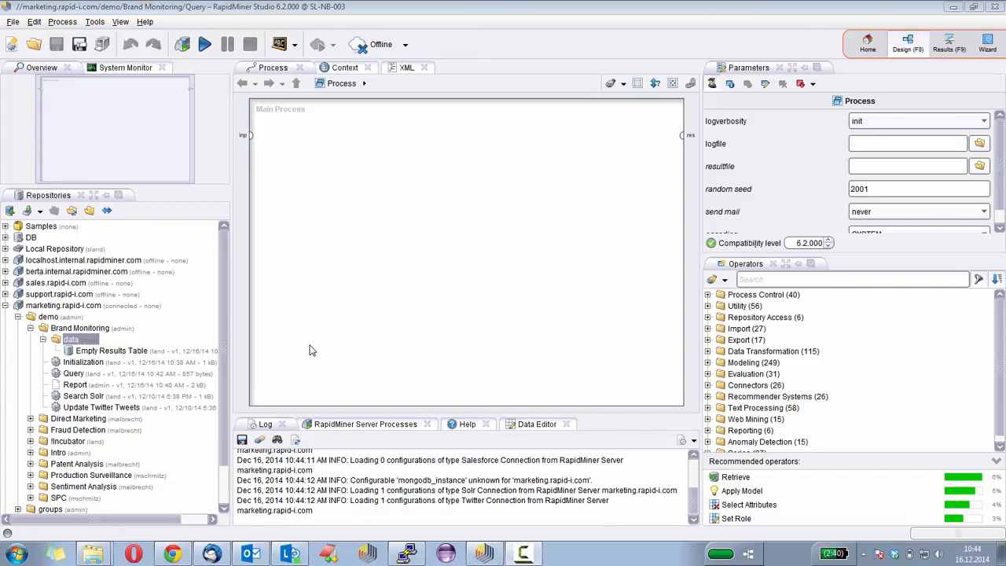
Add a Search Solr (Example Set) operator using the marketing.rapid-i.com connection and the mentions collection
{"action": "left_click", "coordinate": [798, 281]}
{"action": "type", "text": "Sear"}
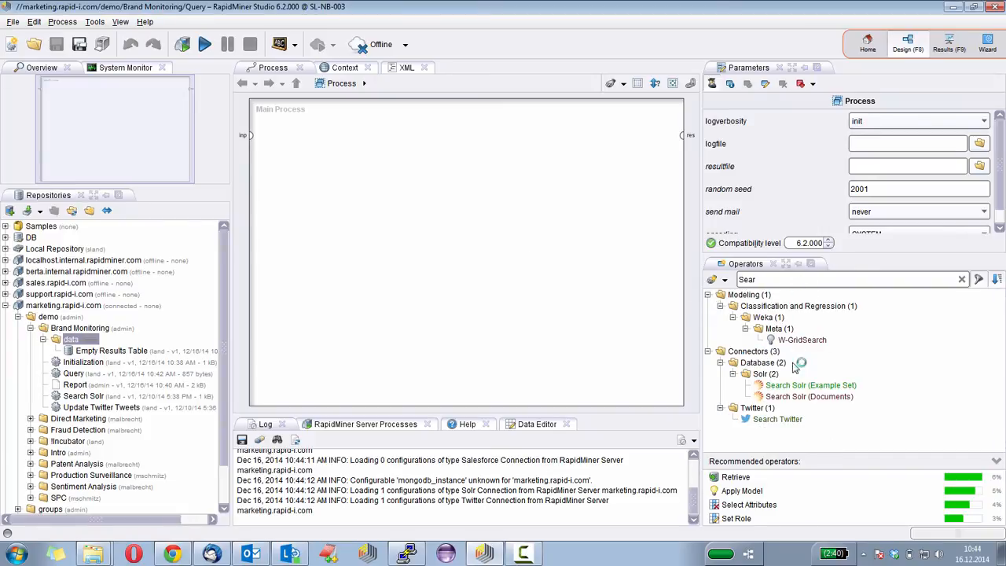
{"action": "left_click_drag", "start_coordinate": [832, 391], "coordinate": [295, 153]}
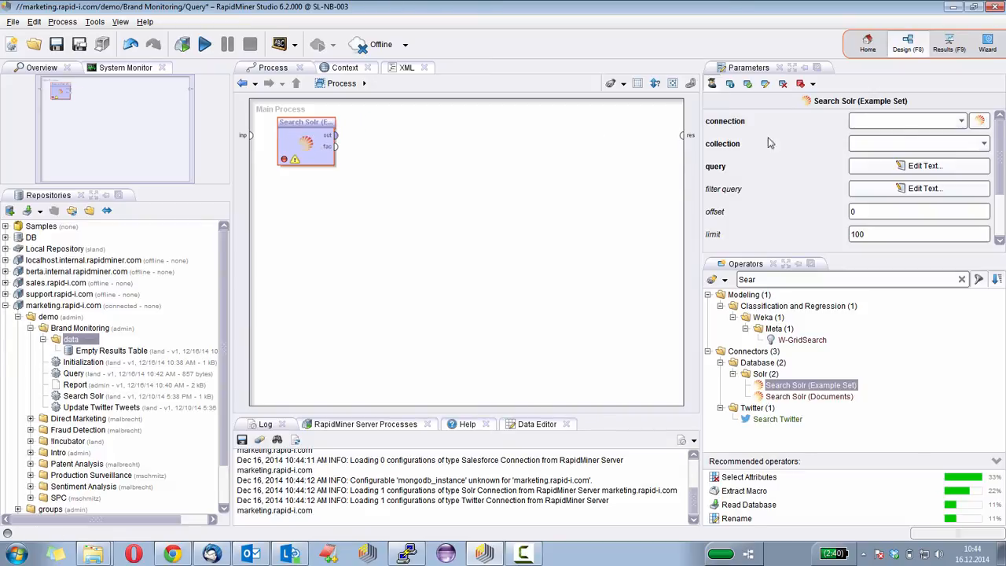
{"action": "left_click", "coordinate": [962, 124]}
{"action": "left_click", "coordinate": [933, 137]}
{"action": "left_click", "coordinate": [985, 145]}
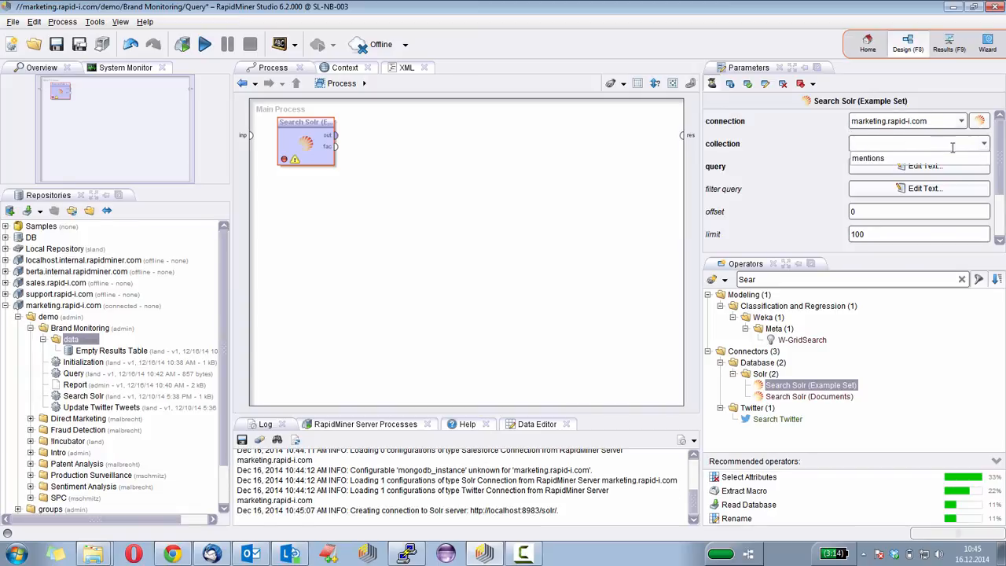
{"action": "left_click", "coordinate": [881, 160]}
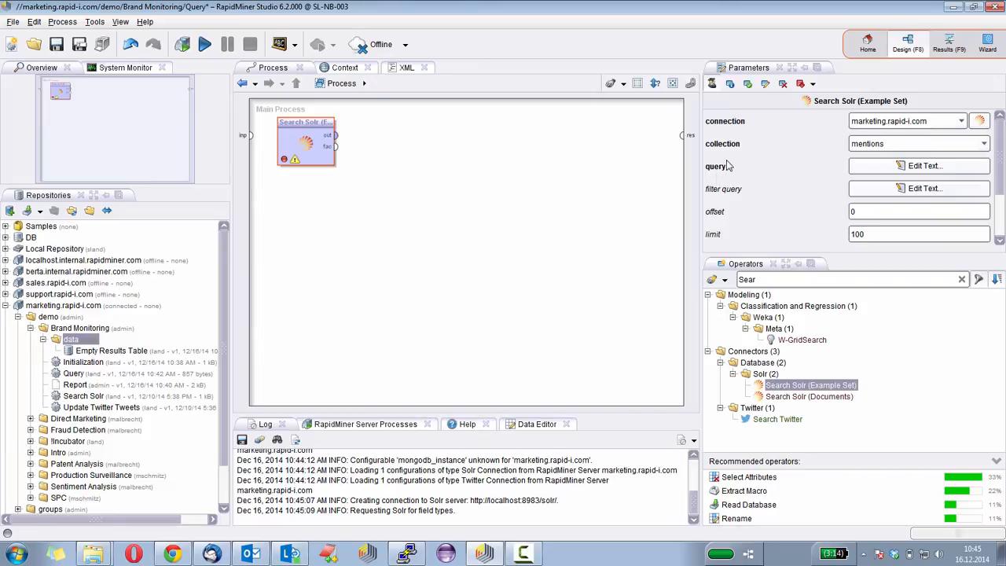
Set the main query of the Search Solr operator to Text:%{query}, referencing the process macro
{"action": "left_click", "coordinate": [346, 69]}
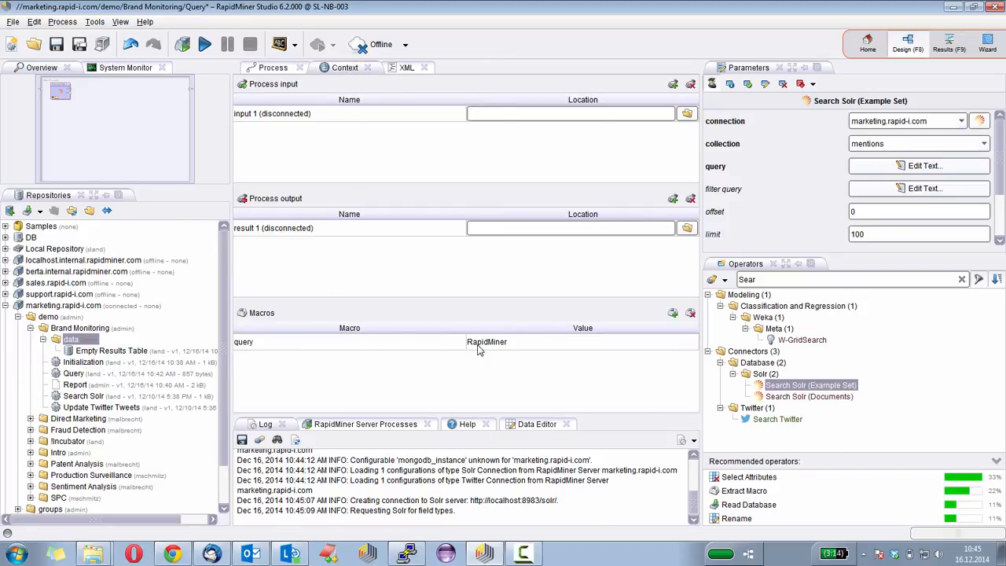
{"action": "left_click", "coordinate": [273, 69]}
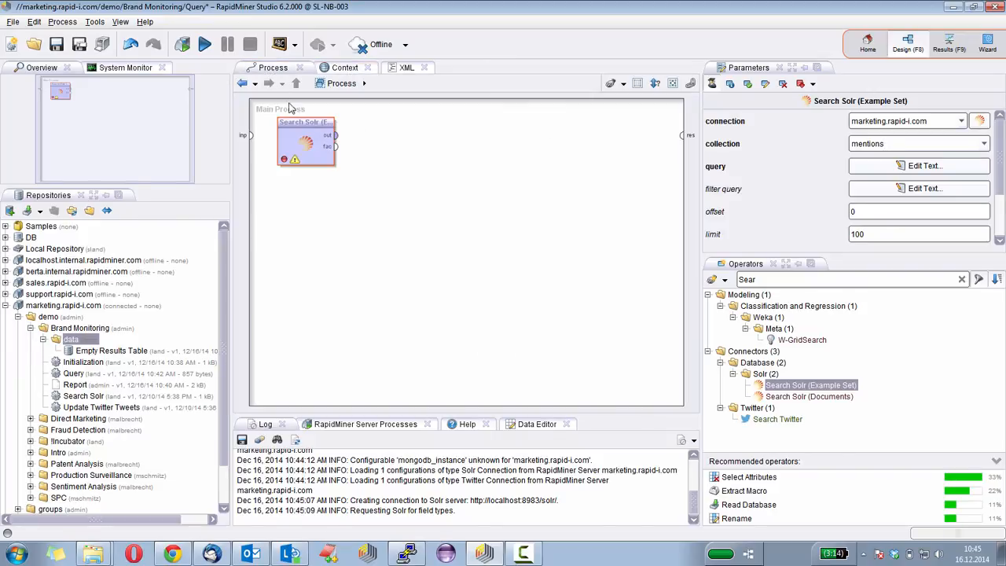
{"action": "left_click", "coordinate": [893, 168]}
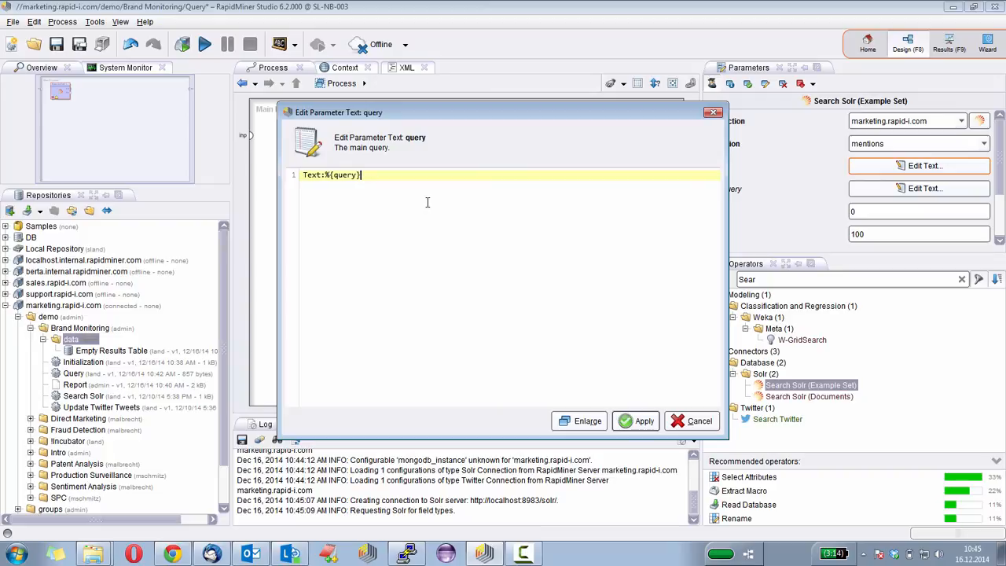
{"action": "key", "text": "shift+Left"}
{"action": "key", "text": "shift+Left"}
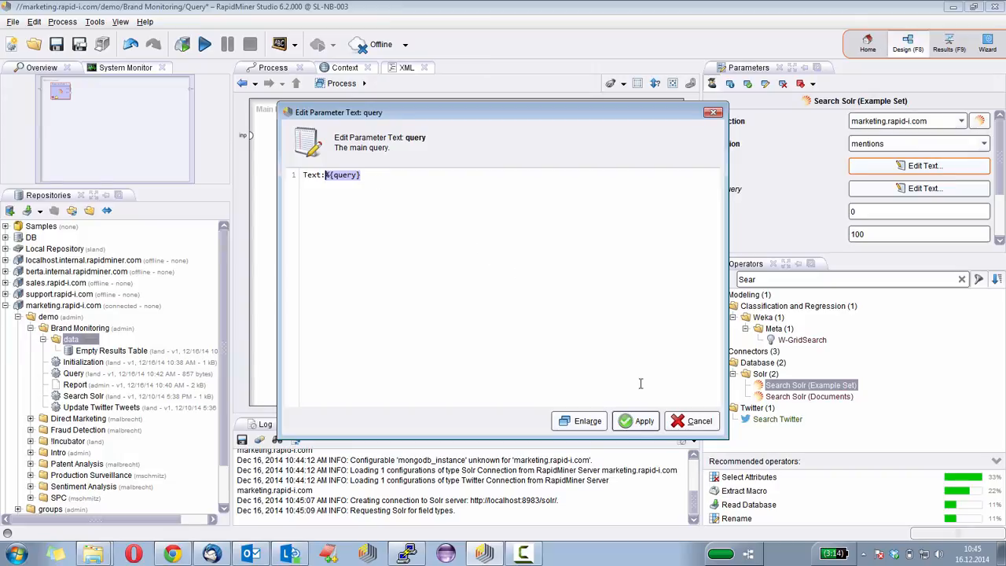
{"action": "left_click", "coordinate": [648, 424]}
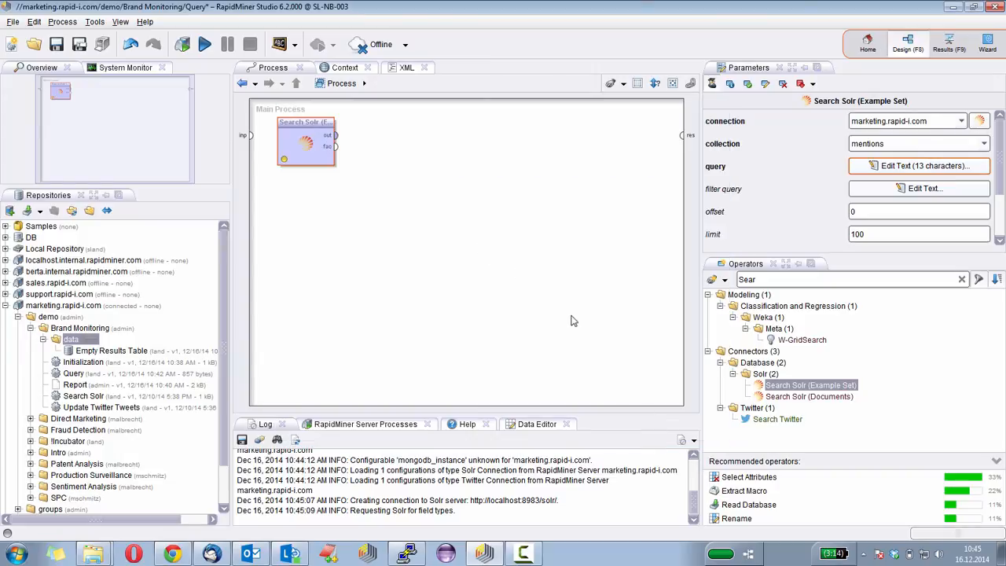
Connect the Search Solr output to the process result port, run the process and examine the returned example set
{"action": "left_click_drag", "start_coordinate": [340, 136], "coordinate": [683, 135]}
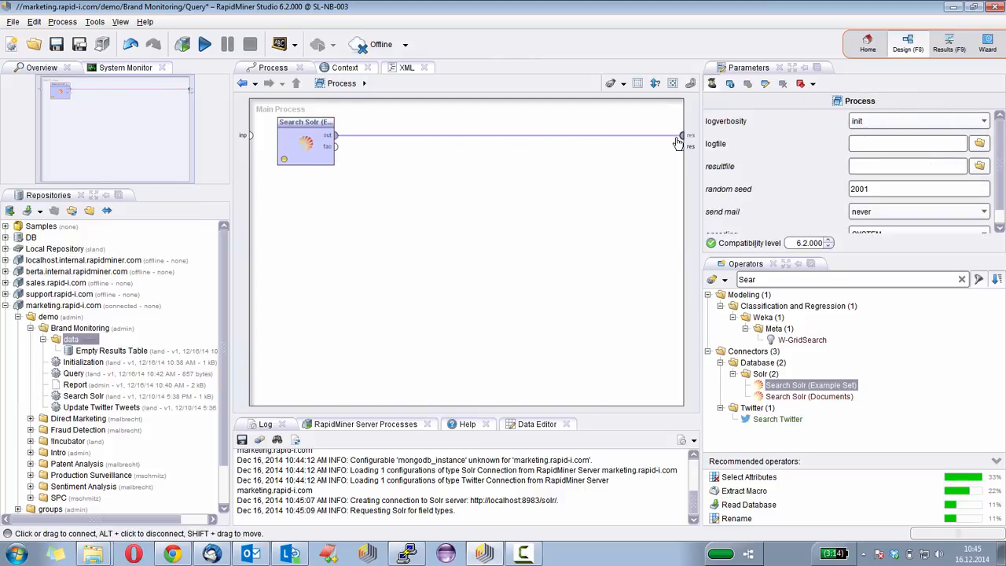
{"action": "left_click", "coordinate": [344, 69]}
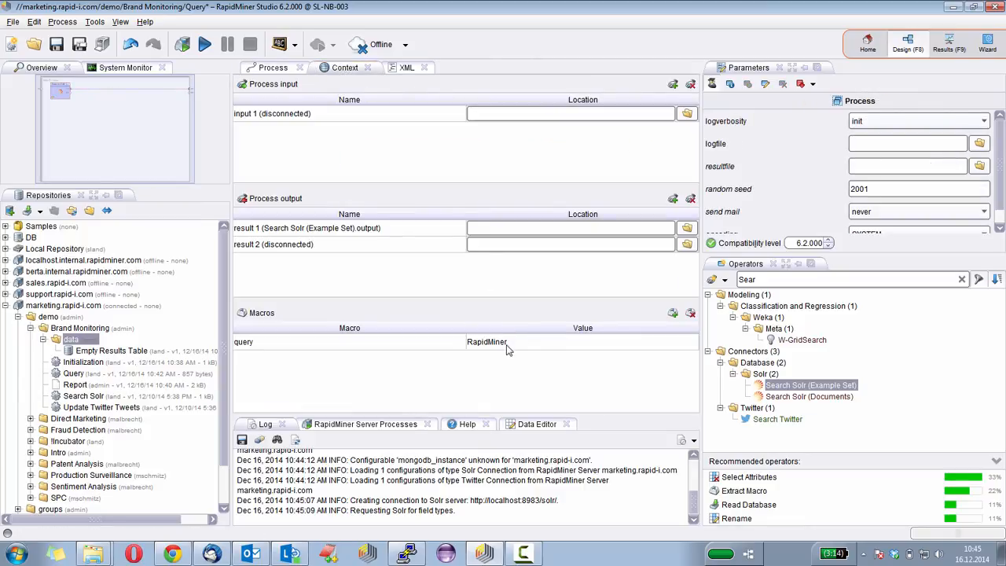
{"action": "left_click", "coordinate": [274, 70]}
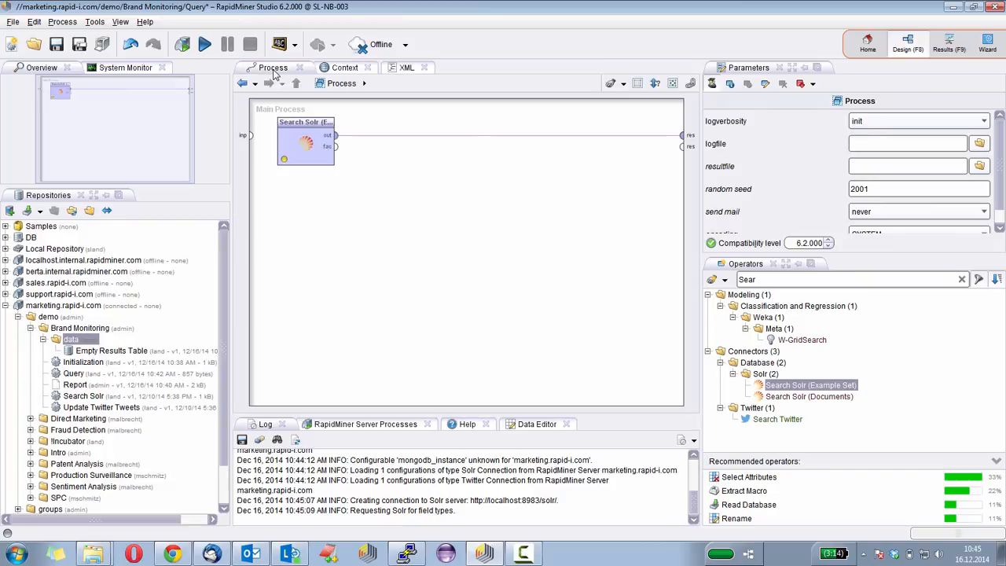
{"action": "left_click", "coordinate": [204, 44]}
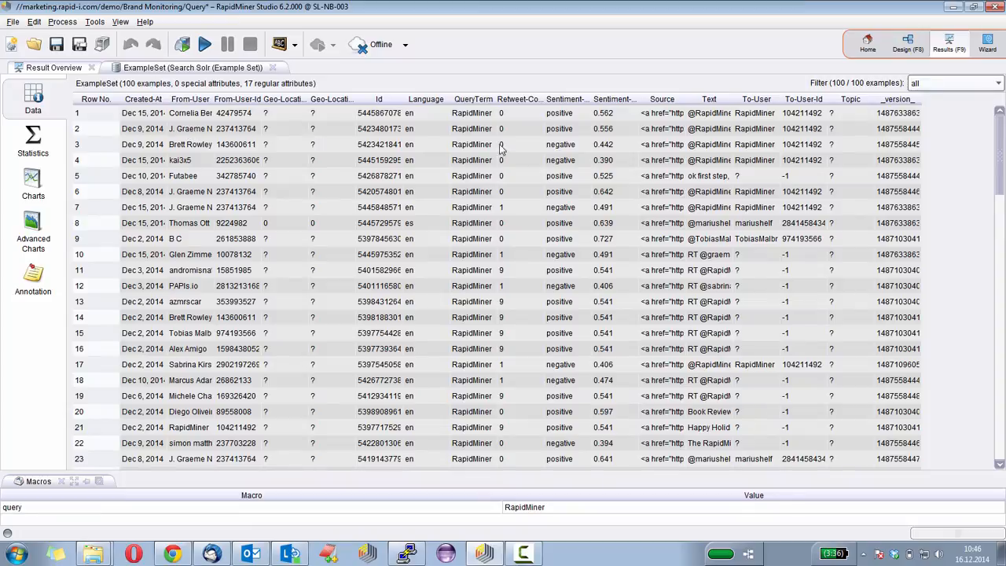
{"action": "mouse_move", "coordinate": [995, 151]}
{"action": "left_mouse_down"}
{"action": "mouse_move", "coordinate": [1000, 238]}
{"action": "mouse_move", "coordinate": [982, 139]}
{"action": "left_mouse_up"}
{"action": "scroll", "coordinate": [680, 138], "scroll_direction": "up", "scroll_amount": 1}
{"action": "left_click", "coordinate": [906, 48]}
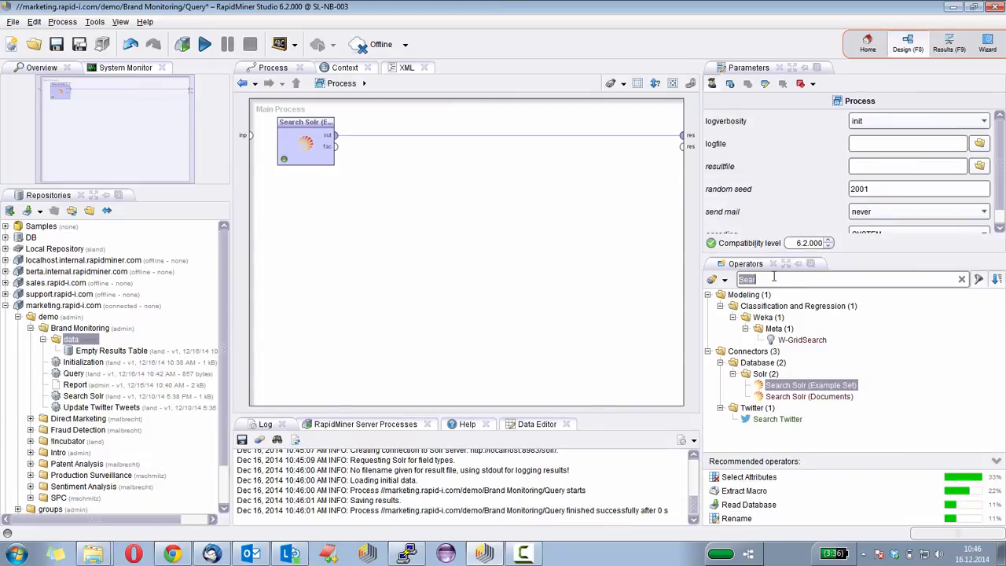
Insert a Select Attributes operator after Search Solr and set its attribute filter type to subset
{"action": "type", "text": "Select At"}
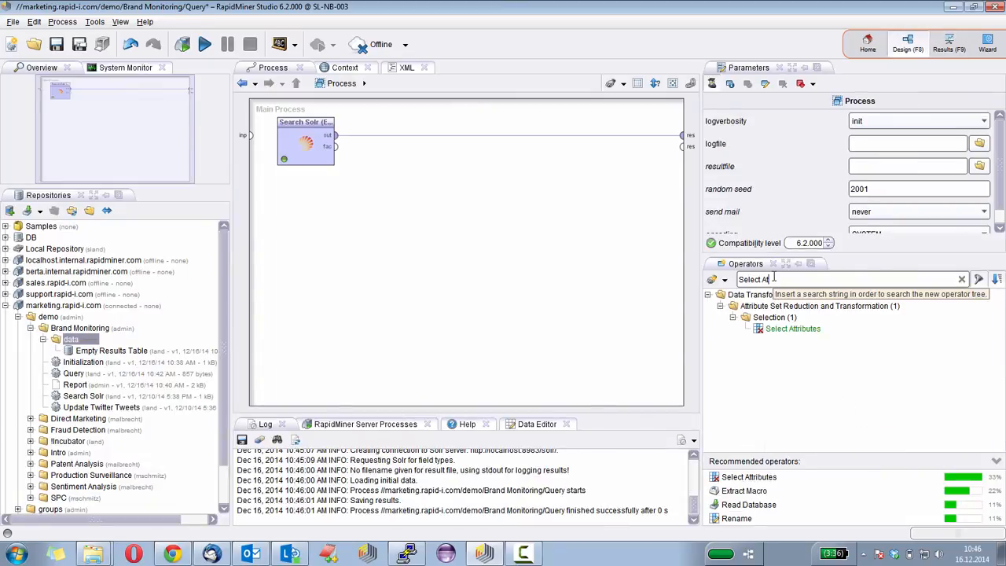
{"action": "left_click_drag", "start_coordinate": [793, 328], "coordinate": [385, 140]}
{"action": "left_click", "coordinate": [874, 122]}
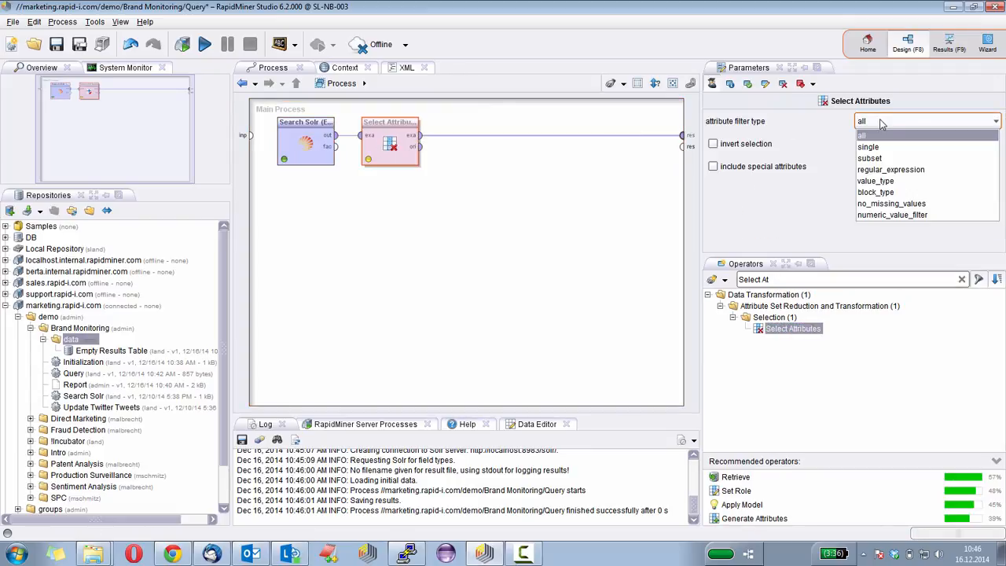
{"action": "left_click", "coordinate": [877, 161]}
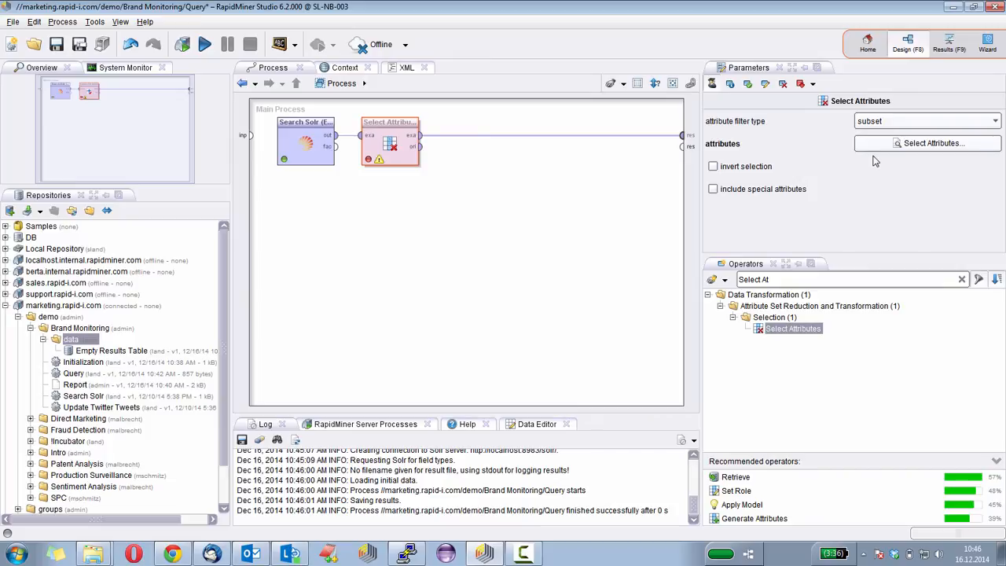
Choose From-User, QueryTerm and Text as the subset kept by the Select Attributes operator
{"action": "left_click", "coordinate": [872, 146]}
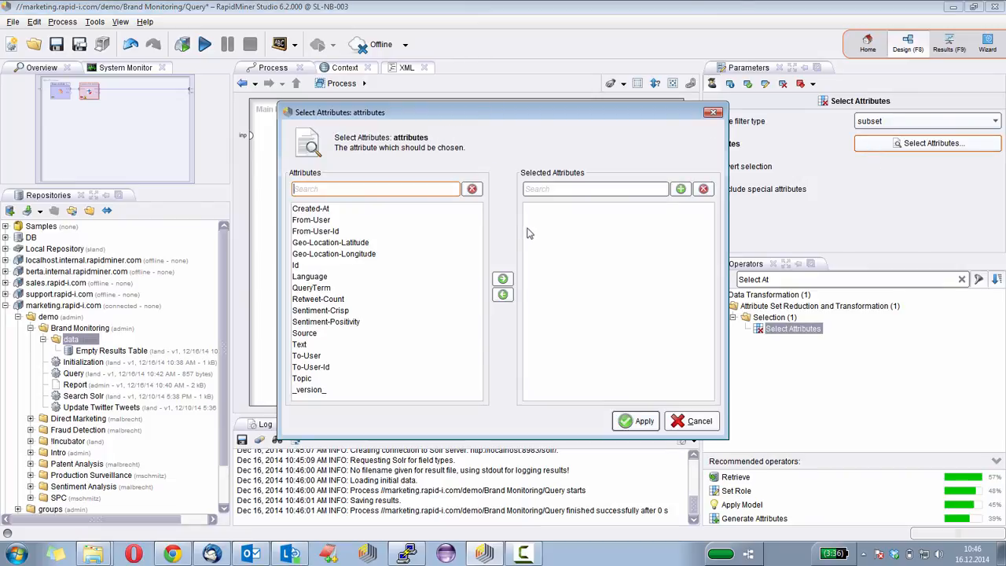
{"action": "left_click", "coordinate": [325, 221]}
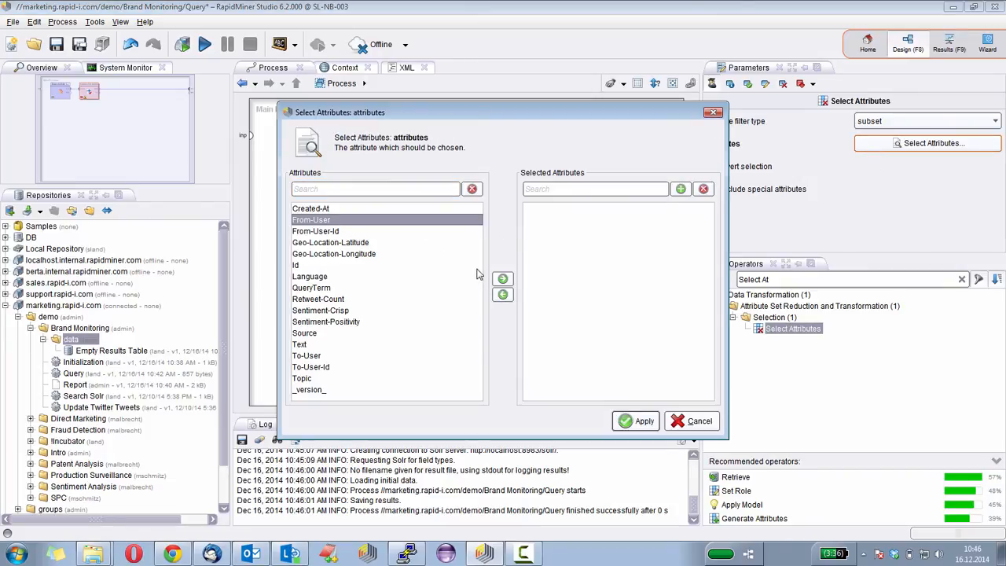
{"action": "left_click", "coordinate": [502, 278]}
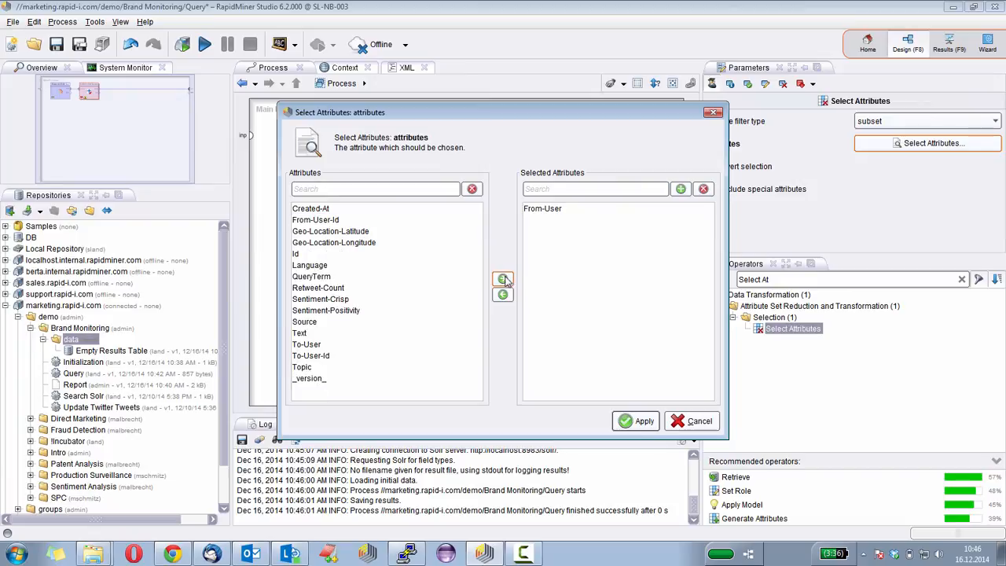
{"action": "left_click", "coordinate": [324, 276]}
{"action": "left_click", "coordinate": [502, 278]}
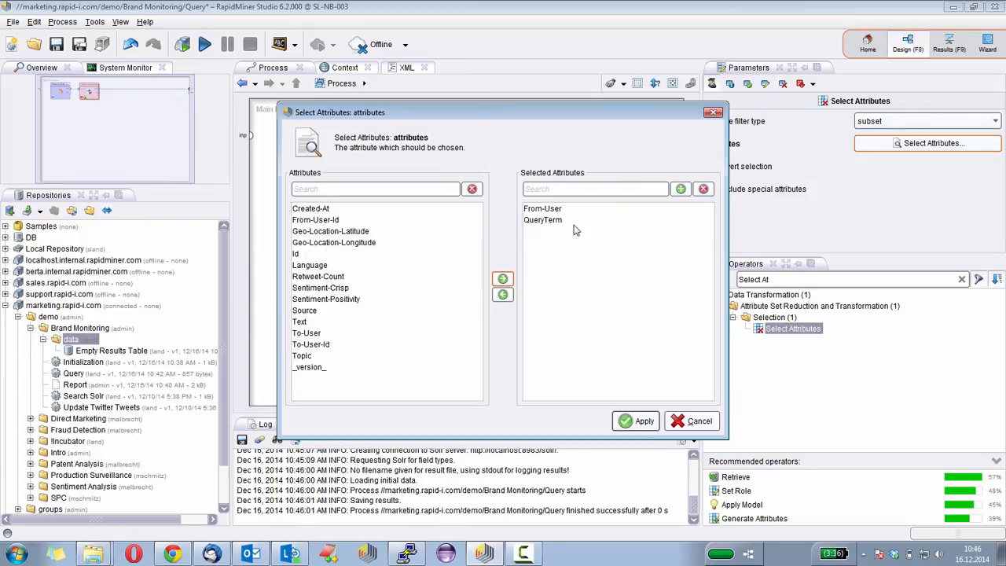
{"action": "left_click", "coordinate": [309, 323]}
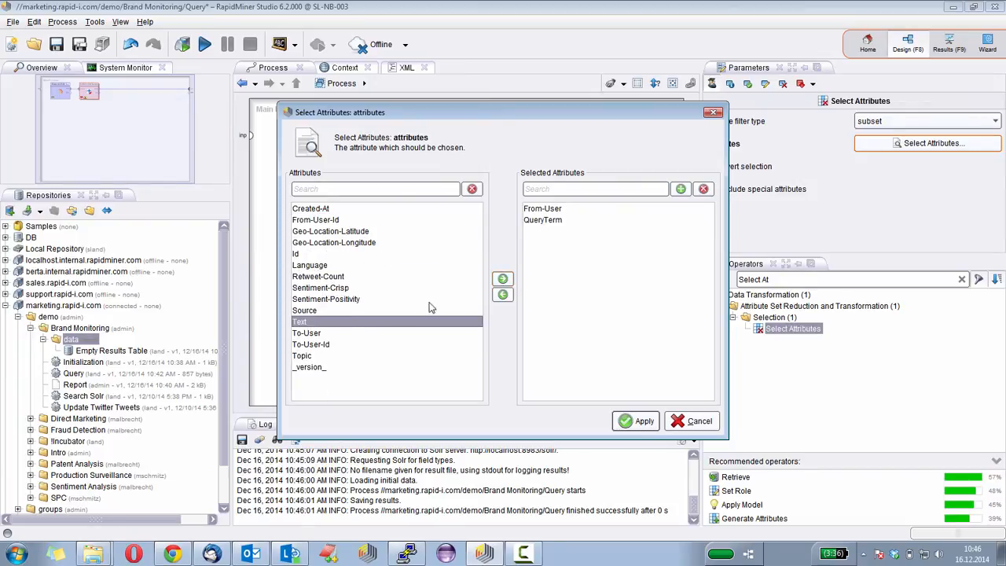
{"action": "left_click", "coordinate": [502, 279]}
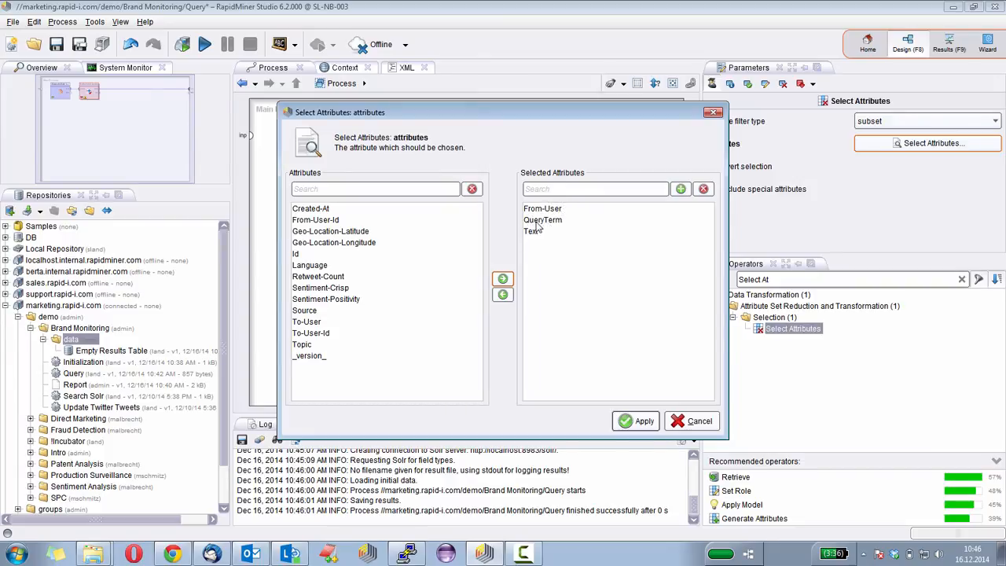
{"action": "left_click", "coordinate": [635, 421]}
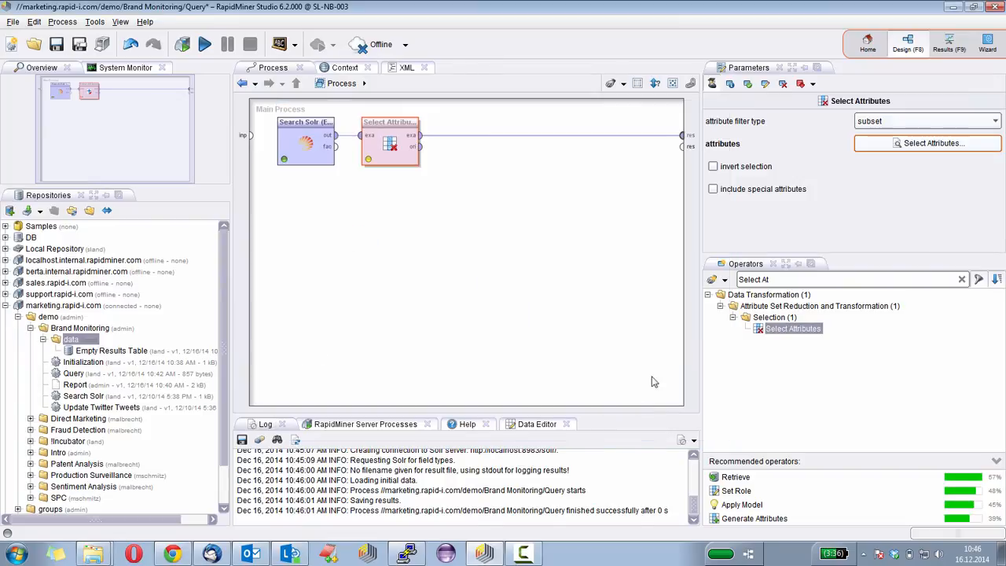
Add a Rename operator after Select Attributes and set it to rename From-User to Author
{"action": "left_click", "coordinate": [776, 279]}
{"action": "type", "text": "Rename"}
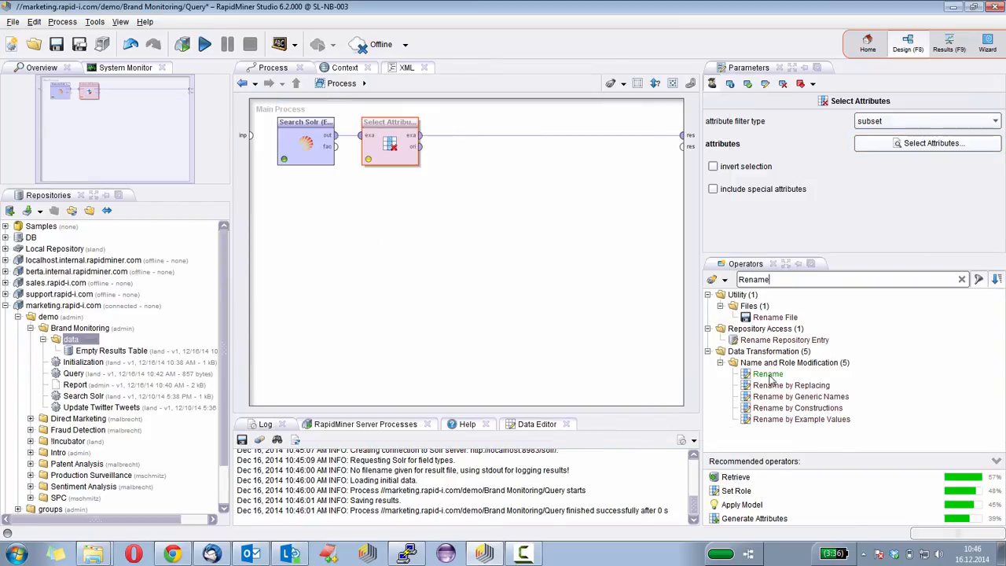
{"action": "left_click_drag", "start_coordinate": [768, 374], "coordinate": [471, 139]}
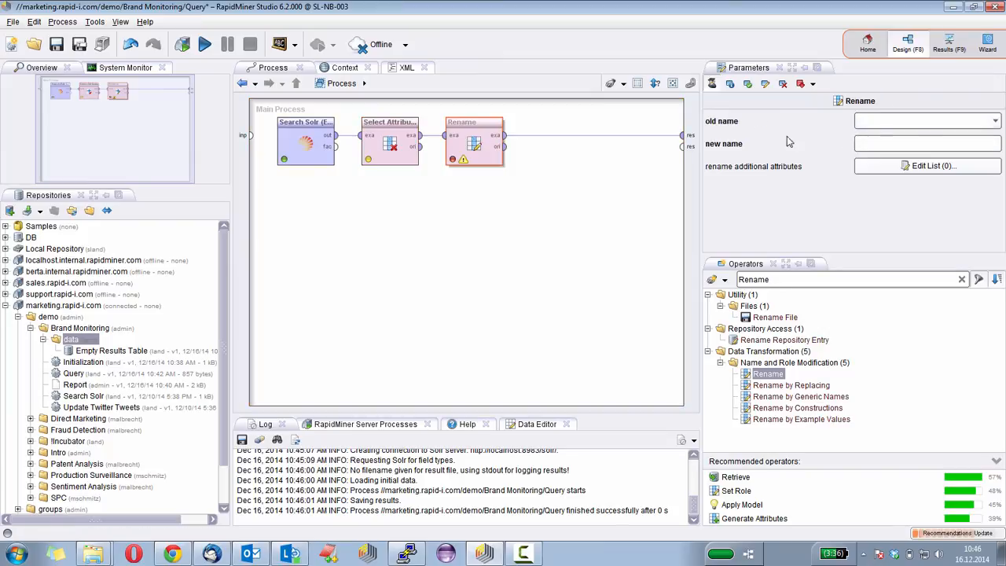
{"action": "left_click", "coordinate": [993, 122]}
{"action": "left_click", "coordinate": [974, 135]}
{"action": "left_click", "coordinate": [941, 142]}
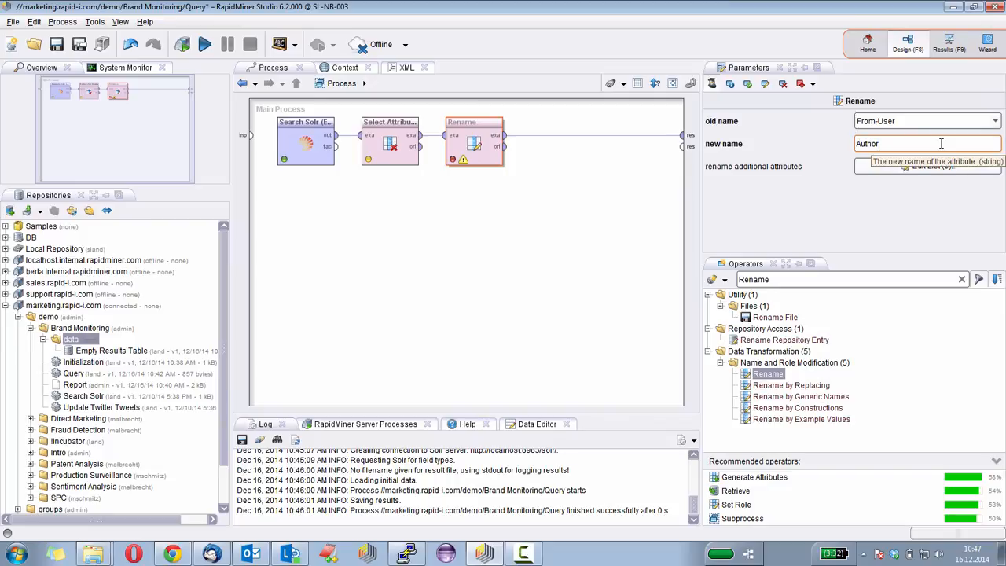
{"action": "left_click", "coordinate": [595, 241]}
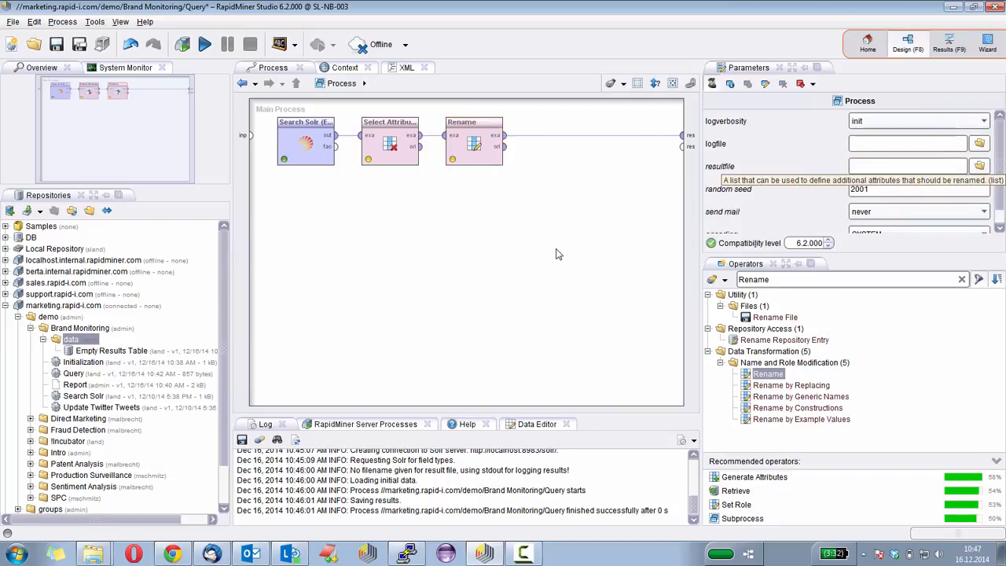
Run the process and look through the example set returned by the Rename operator
{"action": "left_click", "coordinate": [205, 44]}
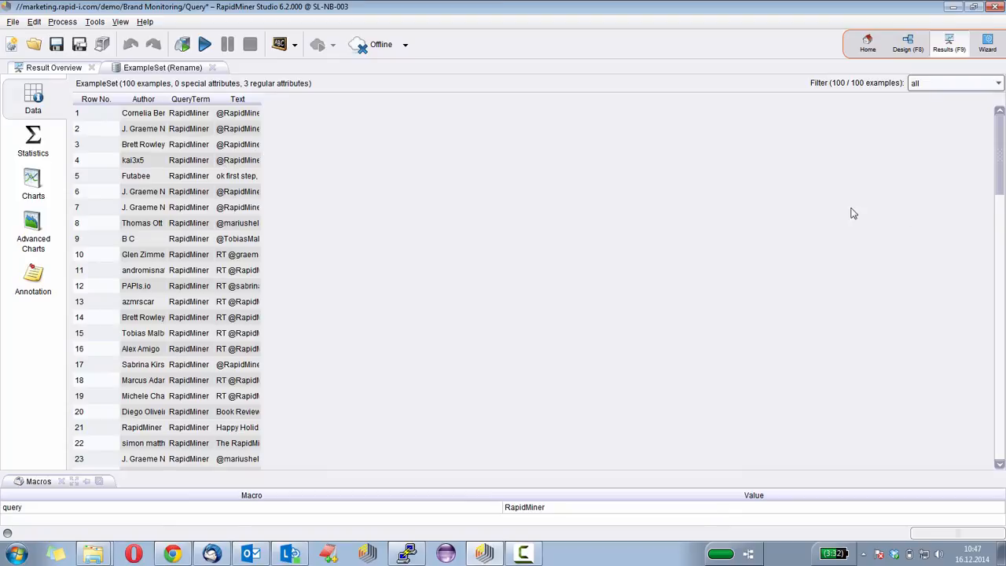
{"action": "left_click_drag", "start_coordinate": [1001, 141], "coordinate": [966, 126]}
{"action": "left_click", "coordinate": [907, 44]}
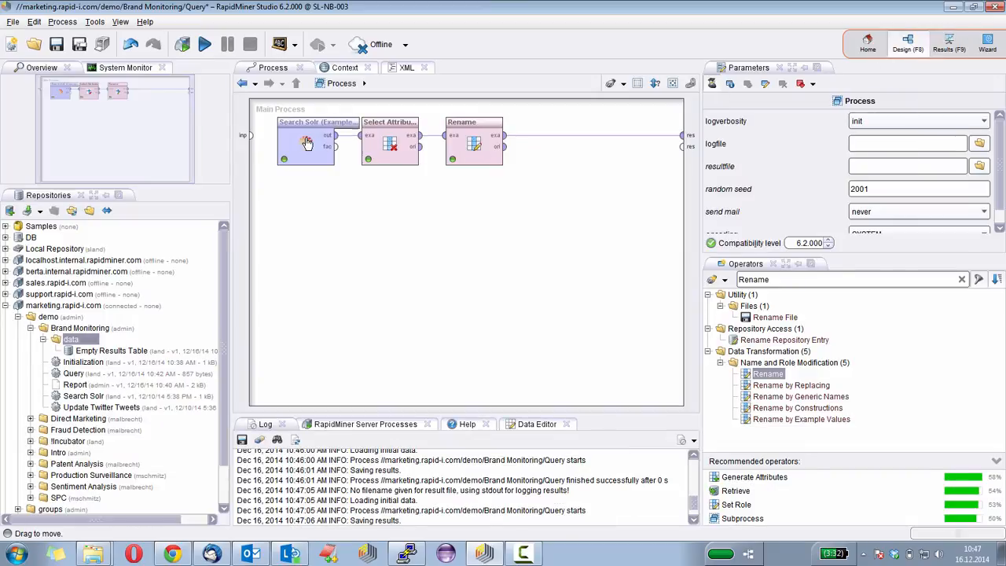
Test the process with the Search Solr result limit set to 10, and restore the limit to 100
{"action": "left_click", "coordinate": [306, 142]}
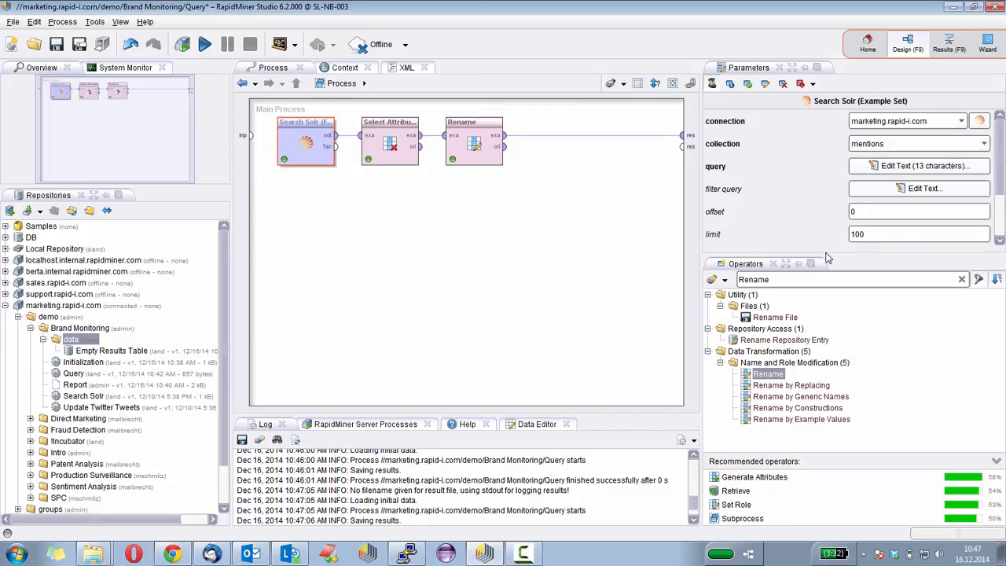
{"action": "left_click_drag", "start_coordinate": [826, 260], "coordinate": [836, 289]}
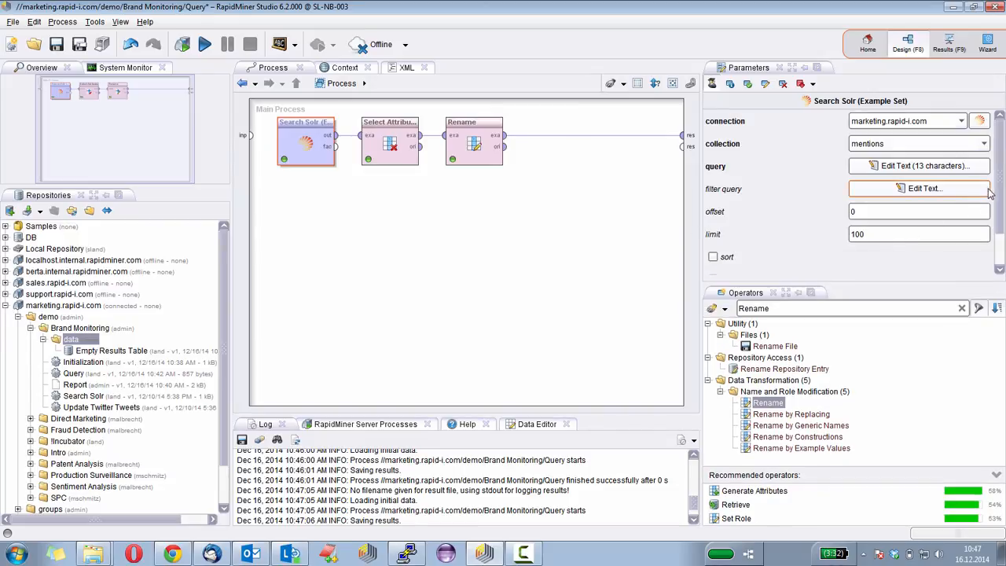
{"action": "left_click", "coordinate": [879, 233]}
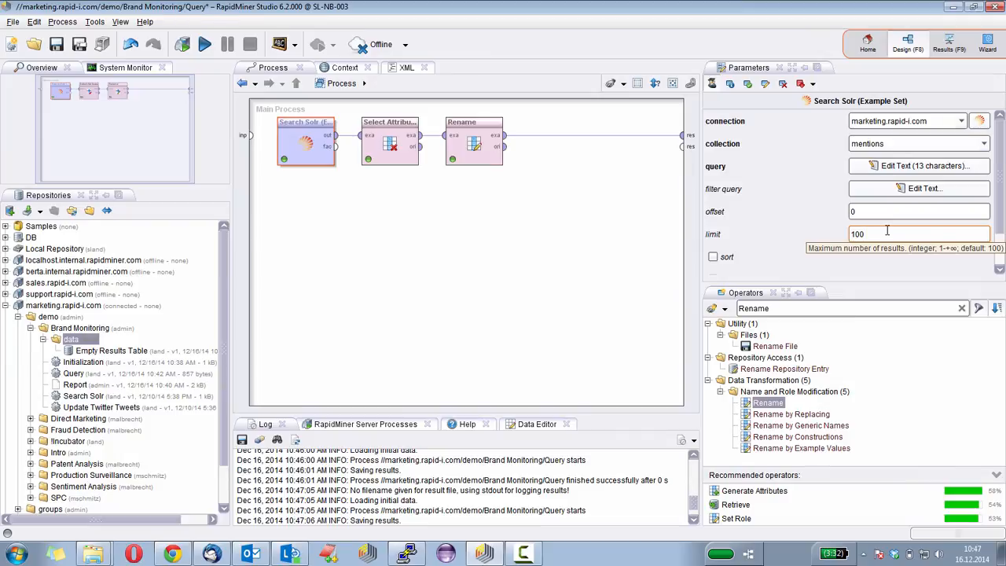
{"action": "left_click", "coordinate": [205, 44]}
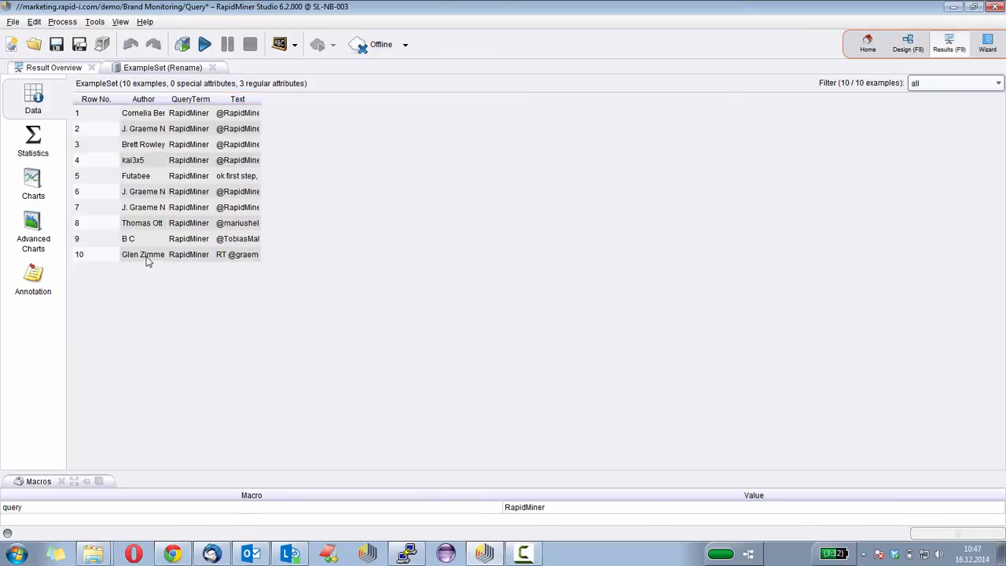
{"action": "left_click", "coordinate": [908, 43]}
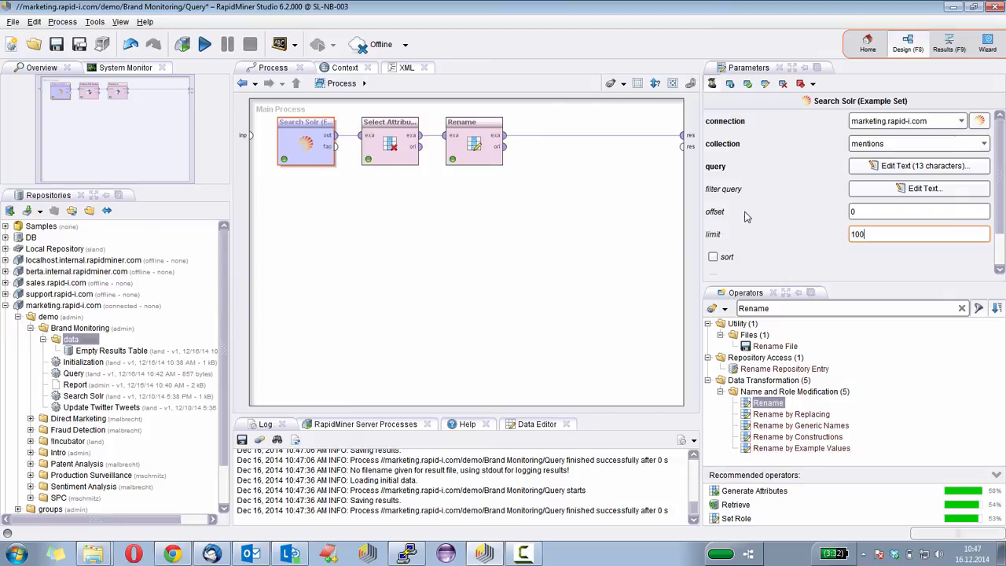
Enable sorting in the Search Solr operator, using Created-At as the sort field in descending order
{"action": "left_click", "coordinate": [713, 257]}
{"action": "scroll", "coordinate": [732, 228], "scroll_direction": "down", "scroll_amount": 1}
{"action": "scroll", "coordinate": [731, 227], "scroll_direction": "down", "scroll_amount": 1}
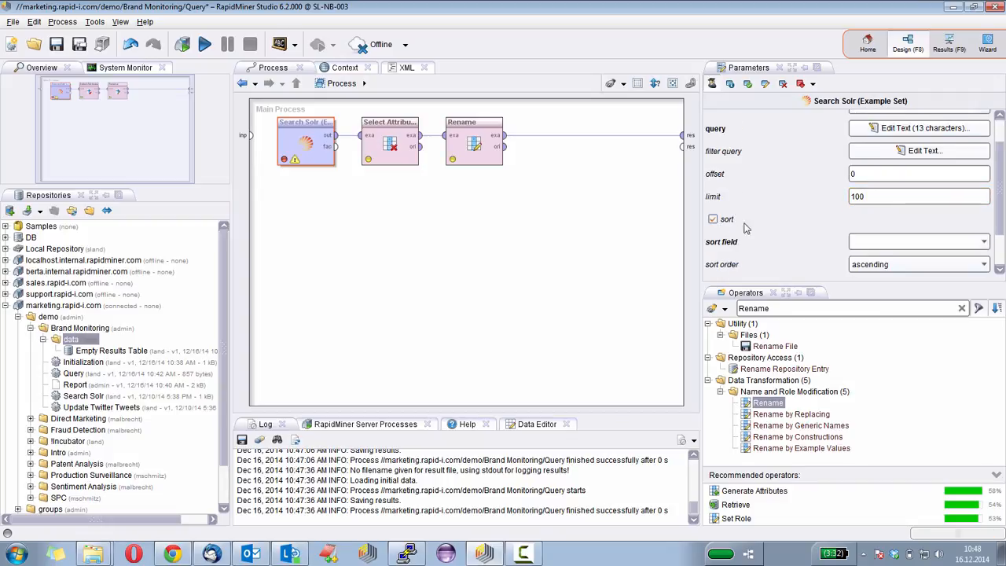
{"action": "left_click", "coordinate": [985, 245]}
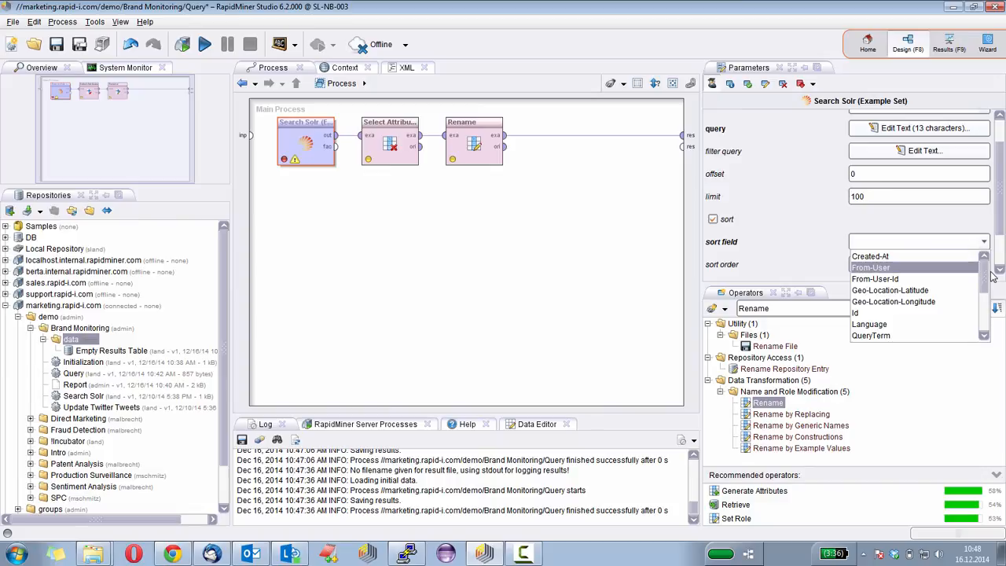
{"action": "mouse_move", "coordinate": [982, 281]}
{"action": "left_mouse_down"}
{"action": "mouse_move", "coordinate": [981, 332]}
{"action": "mouse_move", "coordinate": [972, 274]}
{"action": "left_mouse_up"}
{"action": "left_click", "coordinate": [947, 257]}
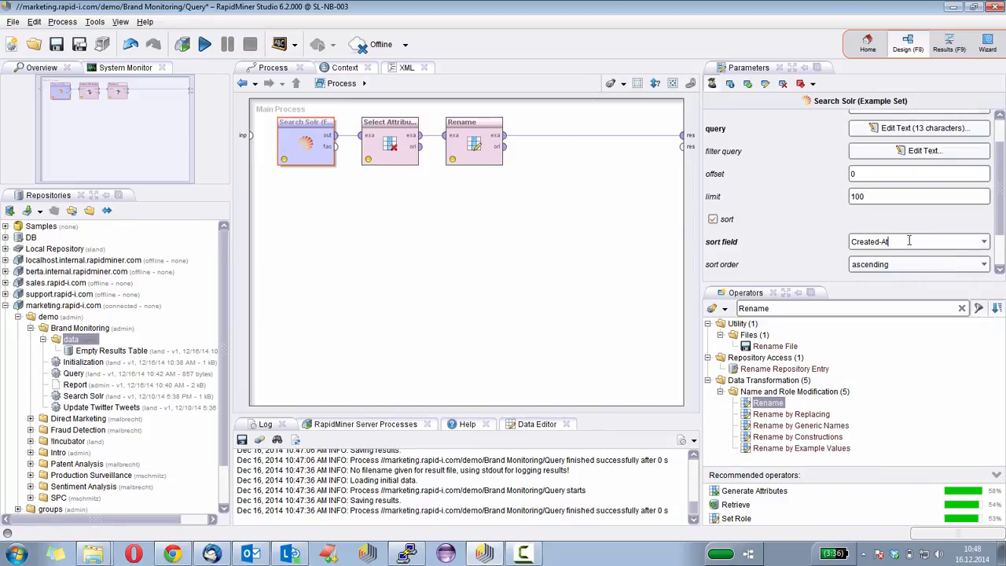
{"action": "left_click", "coordinate": [986, 267]}
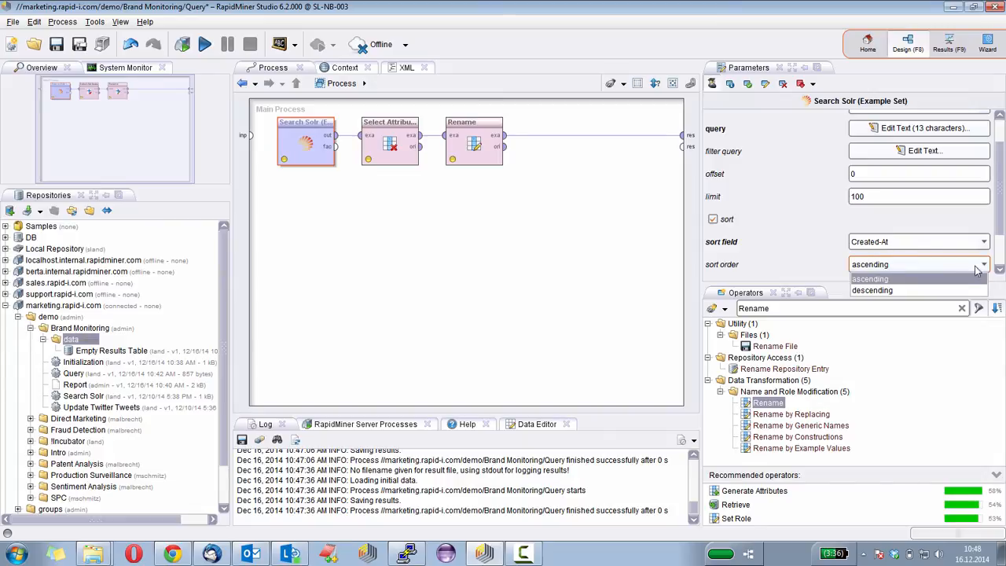
{"action": "left_click", "coordinate": [959, 289]}
{"action": "left_click", "coordinate": [522, 247]}
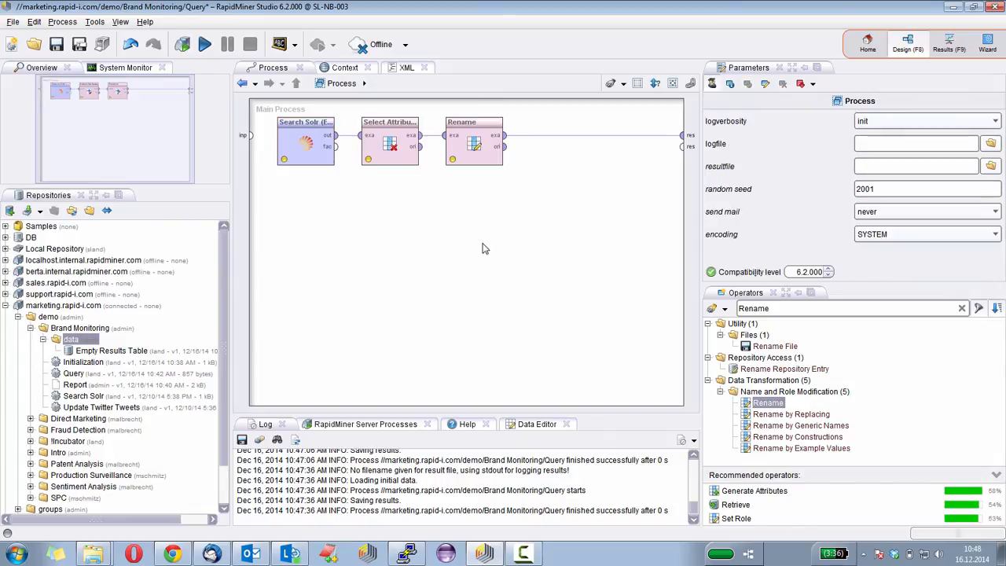
Run the process and examine the Created-At dates in the example set output by Search Solr
{"action": "left_click", "coordinate": [205, 45]}
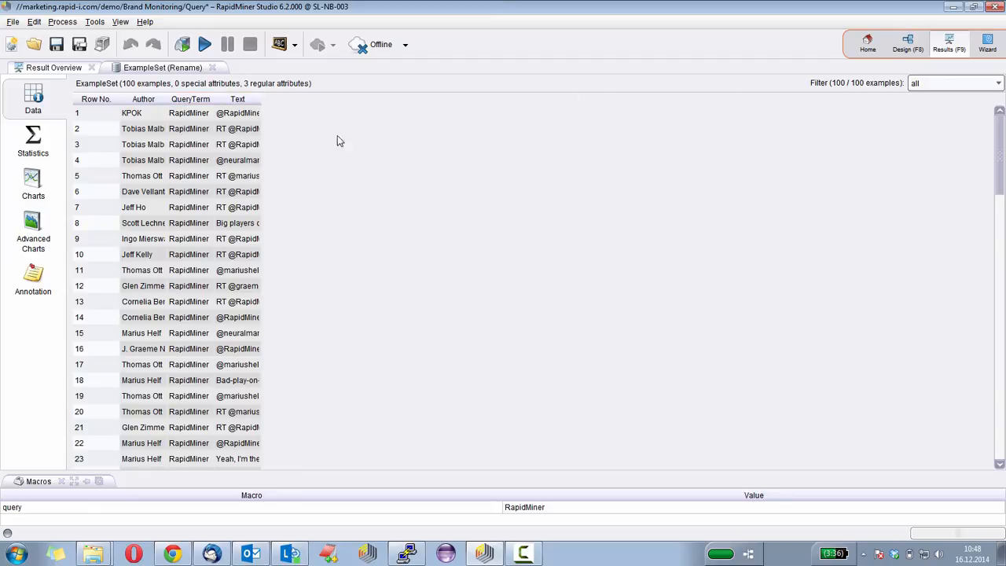
{"action": "left_click", "coordinate": [892, 50]}
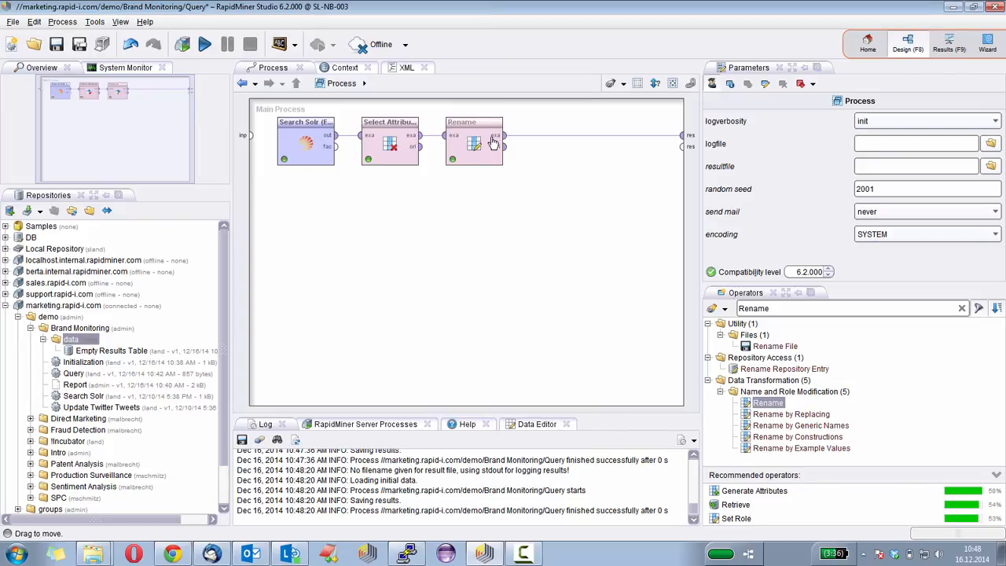
{"action": "mouse_move", "coordinate": [507, 143]}
{"action": "mouse_move", "coordinate": [417, 140]}
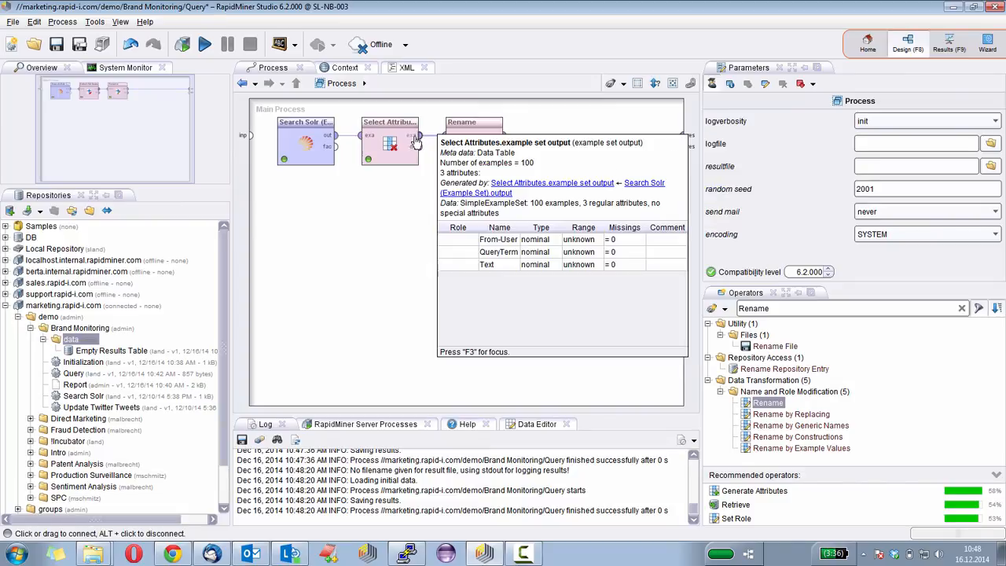
{"action": "right_click", "coordinate": [336, 139]}
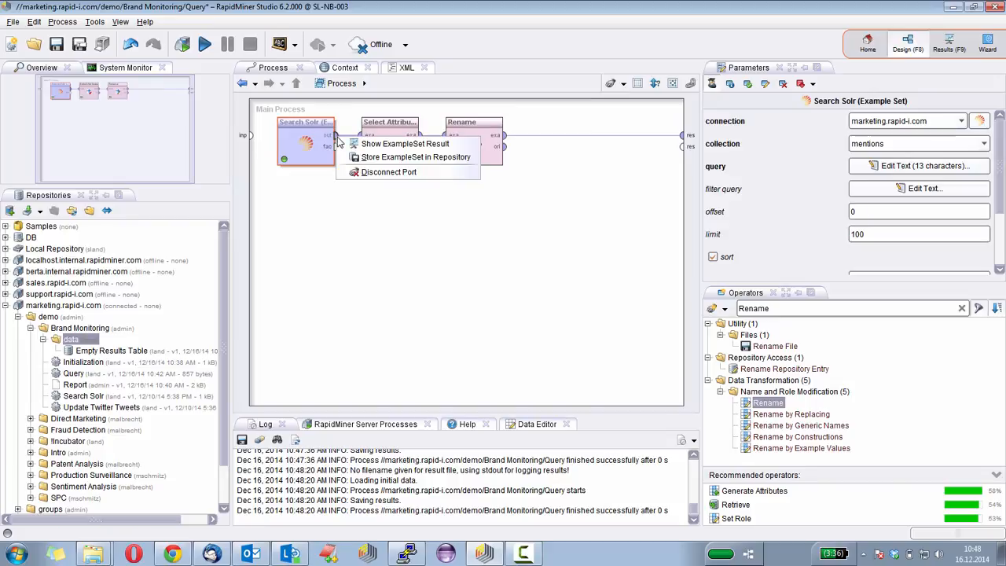
{"action": "left_click", "coordinate": [382, 147]}
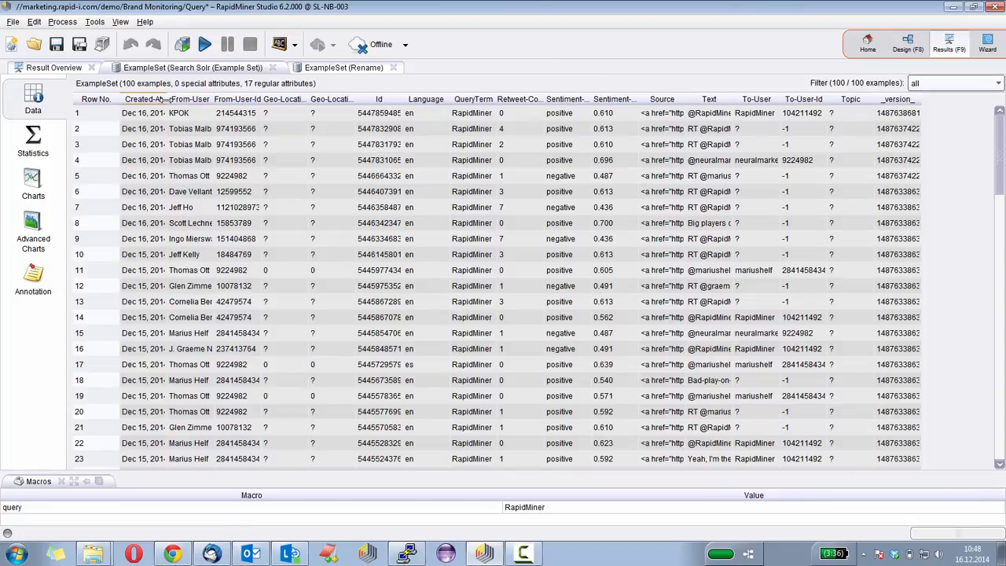
{"action": "left_click_drag", "start_coordinate": [167, 100], "coordinate": [262, 114]}
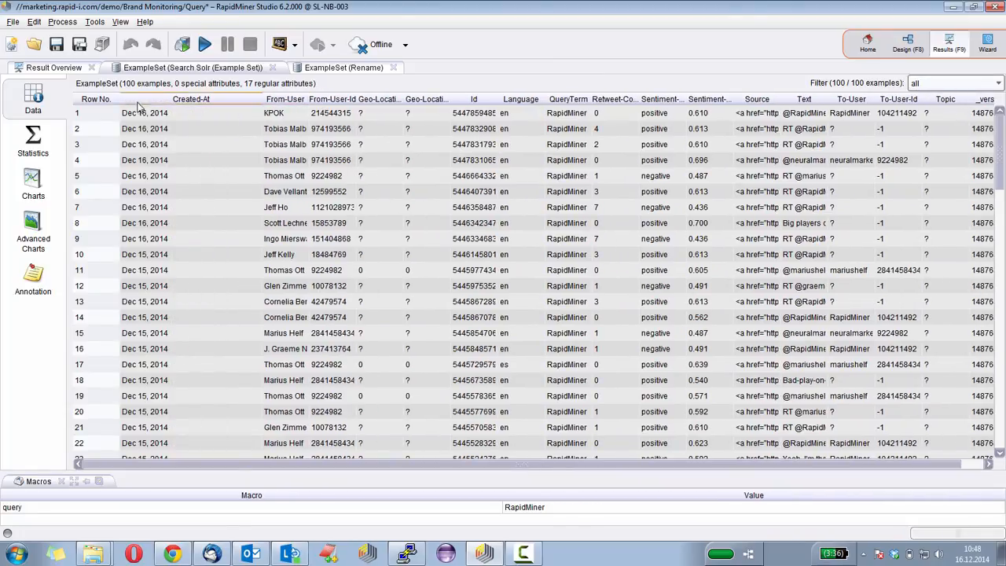
{"action": "left_click", "coordinate": [909, 41]}
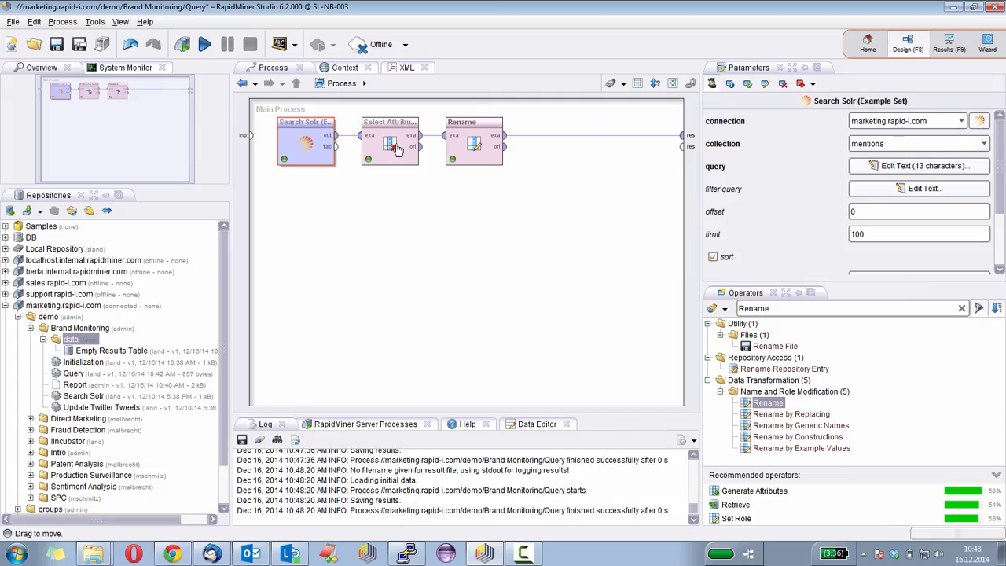
{"action": "left_click", "coordinate": [405, 226]}
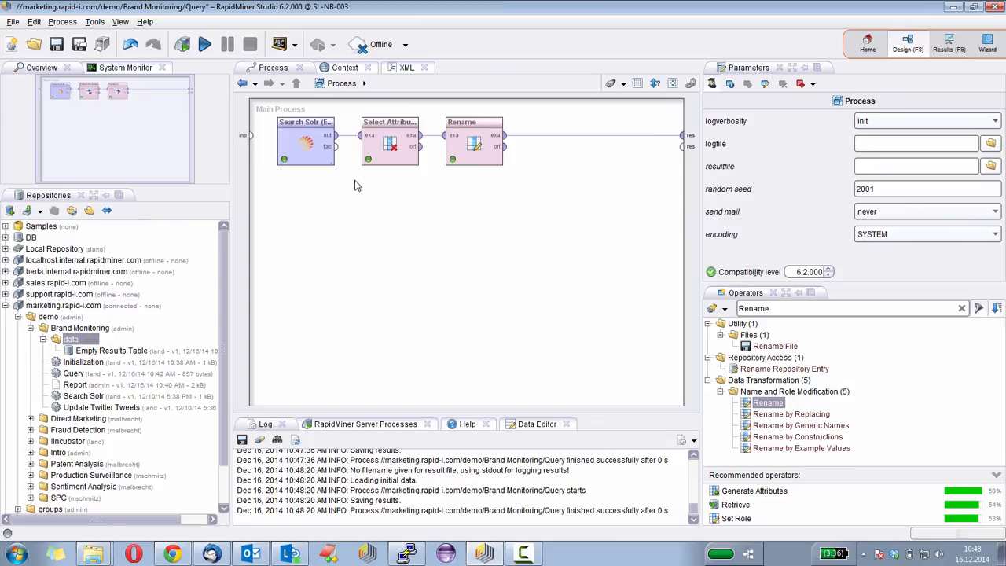
Add a Publish to App operator named Query Results after Rename and save the Query process
{"action": "double_click", "coordinate": [768, 308]}
{"action": "type", "text": "Pub"}
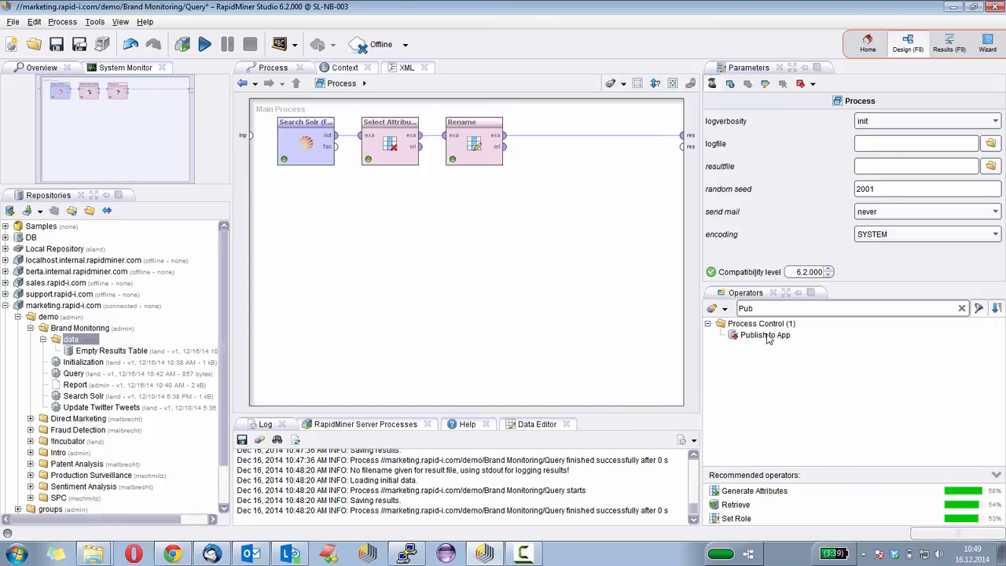
{"action": "left_click_drag", "start_coordinate": [767, 336], "coordinate": [559, 139]}
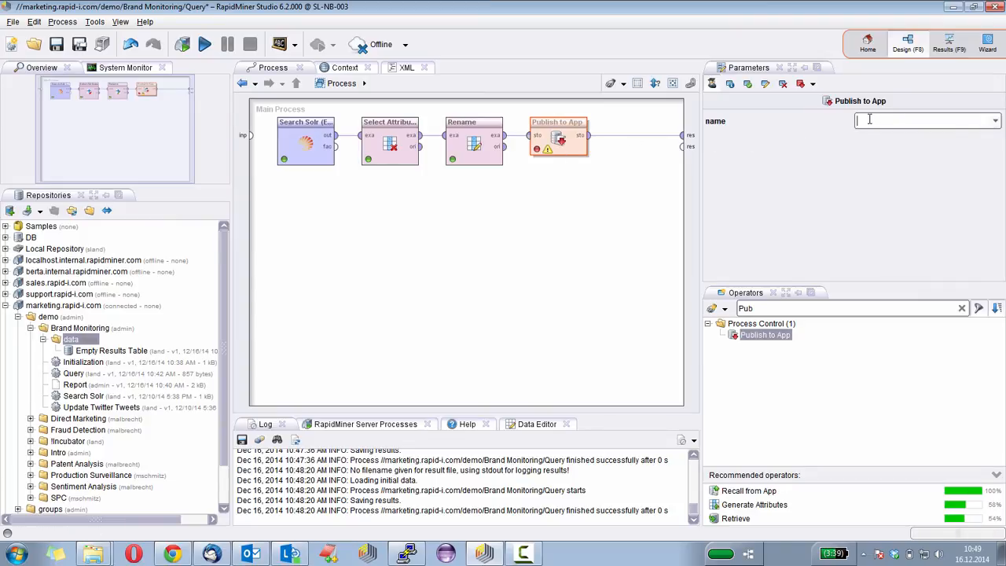
{"action": "type", "text": "Query Results"}
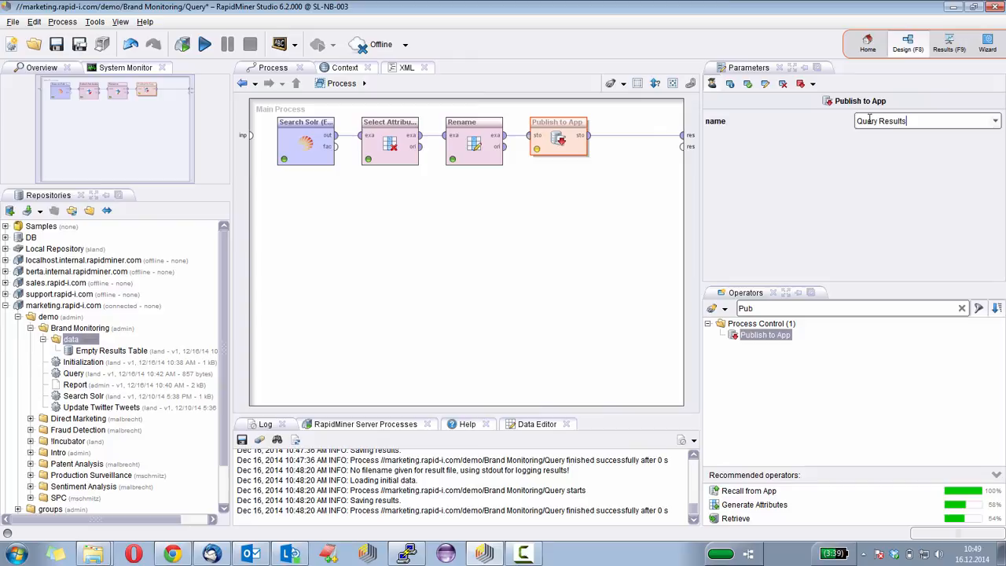
{"action": "left_click", "coordinate": [554, 220]}
{"action": "left_click", "coordinate": [64, 44]}
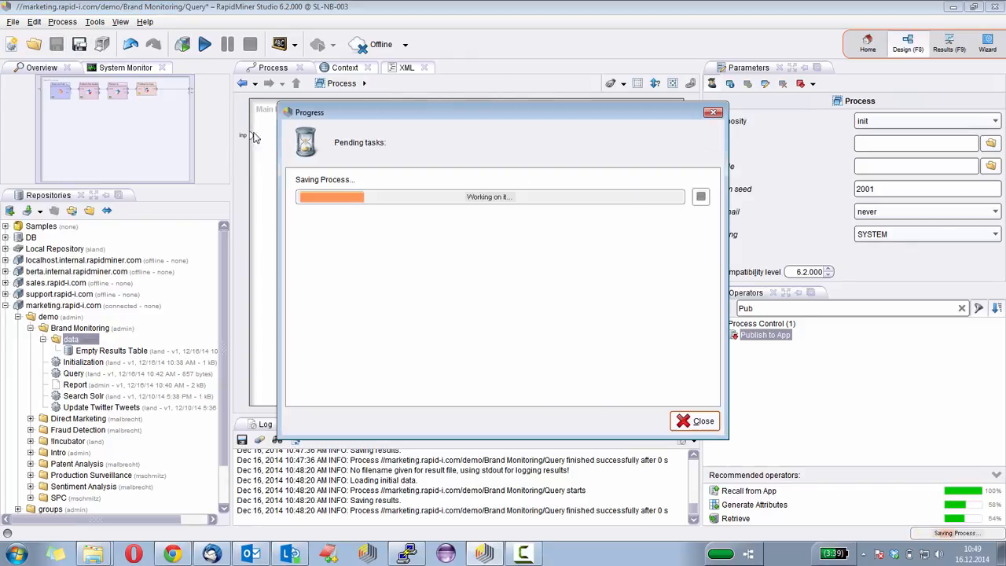
Check the query macro in the process context, and in RapidMiner Server in the browser add a Run process effect to the Query Term component
{"action": "left_click", "coordinate": [339, 69]}
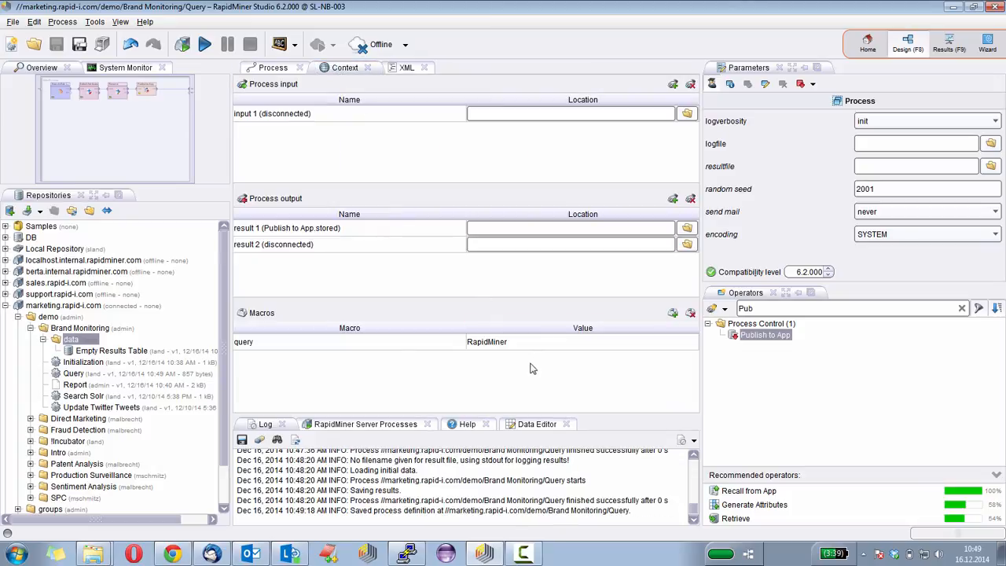
{"action": "left_click", "coordinate": [275, 68]}
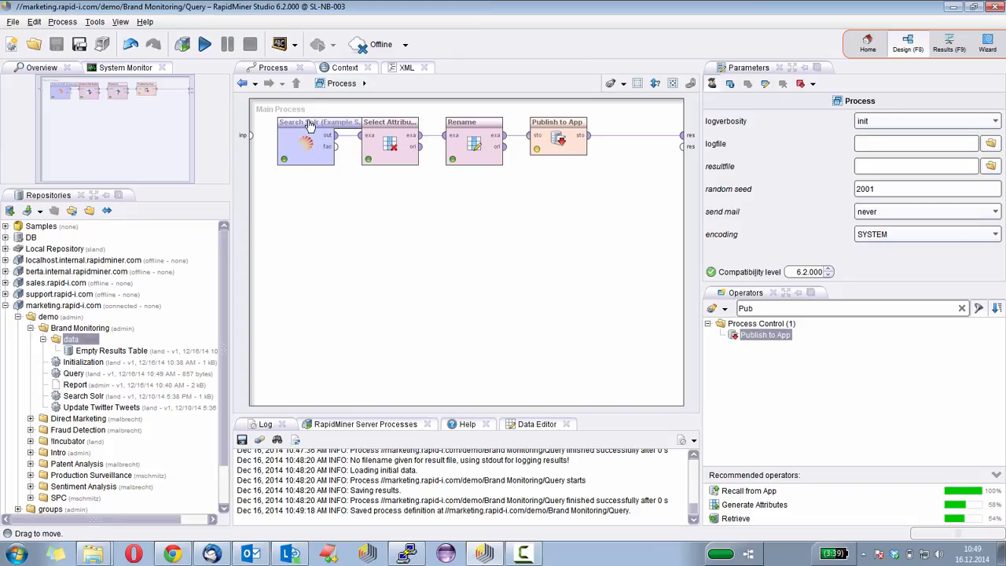
{"action": "left_click", "coordinate": [172, 554]}
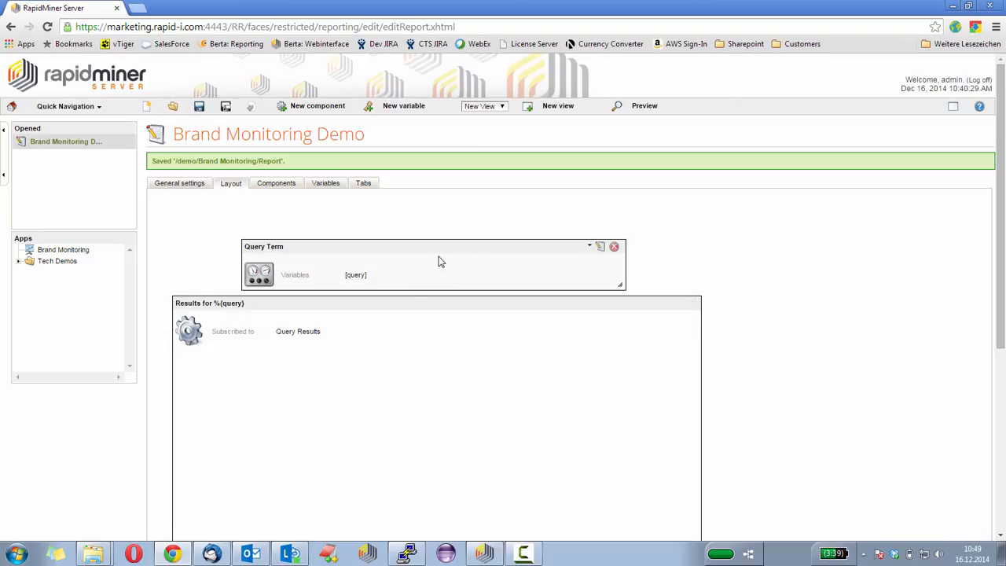
{"action": "left_click", "coordinate": [601, 247]}
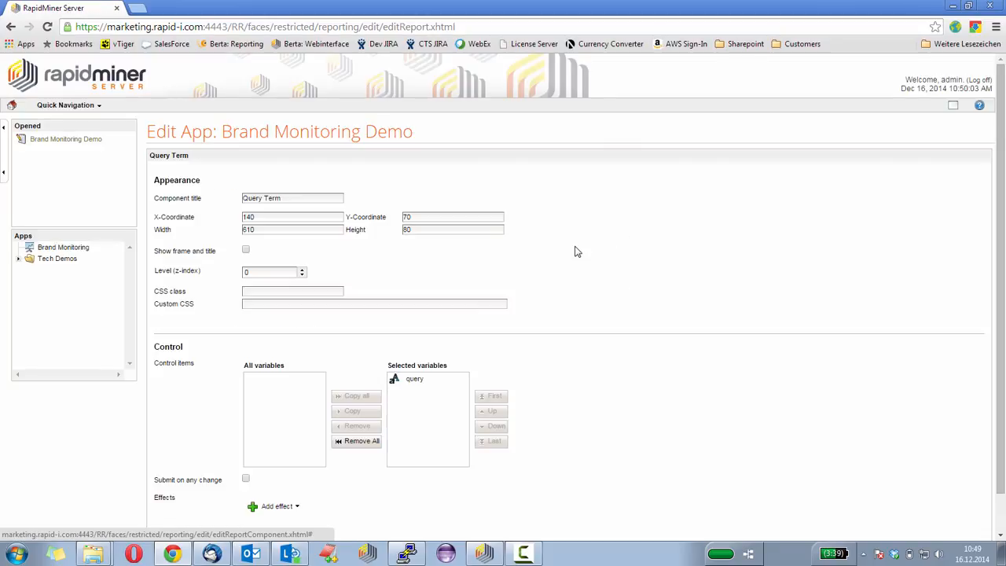
{"action": "scroll", "coordinate": [593, 307], "scroll_direction": "down", "scroll_amount": 1}
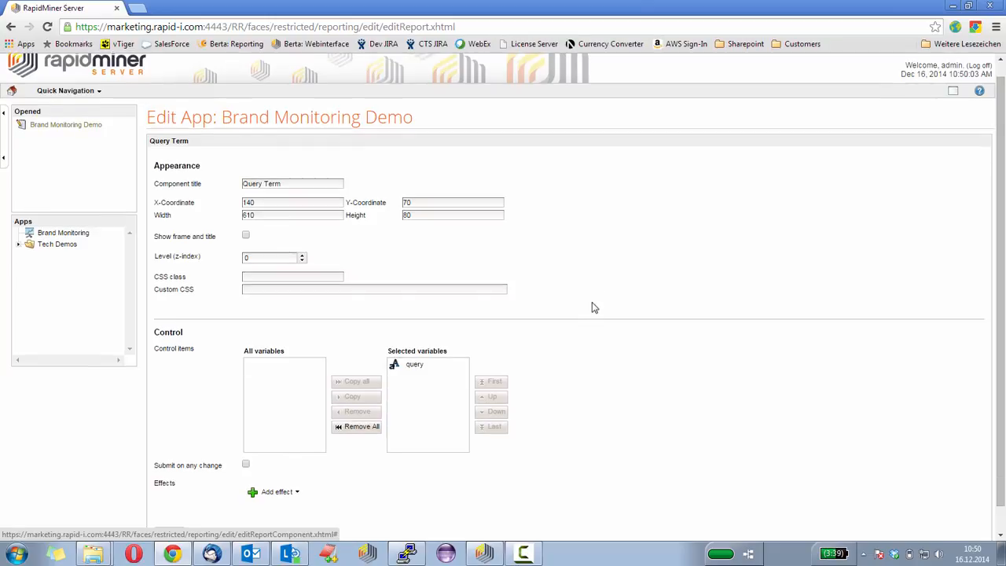
{"action": "left_click", "coordinate": [255, 467]}
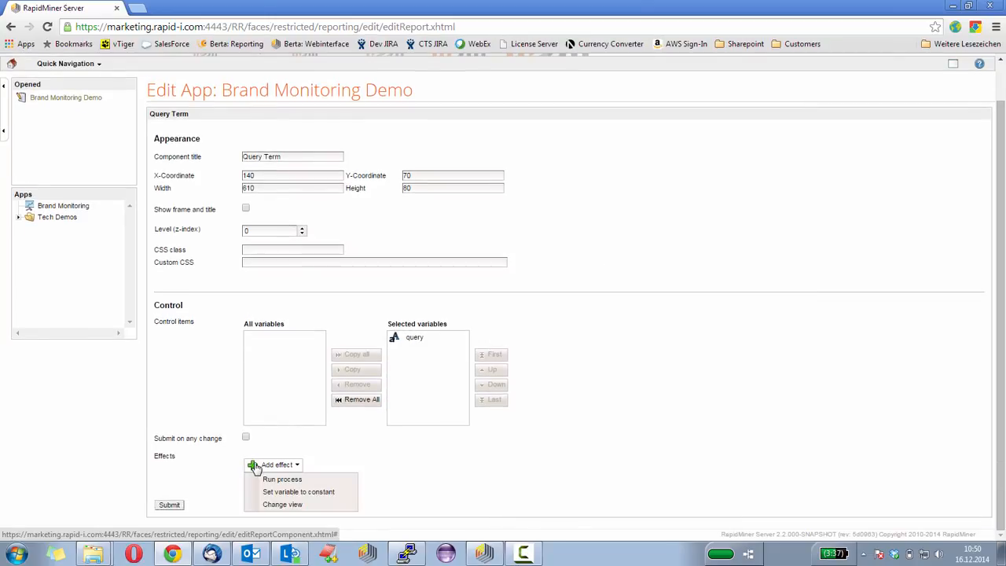
{"action": "left_click", "coordinate": [295, 481]}
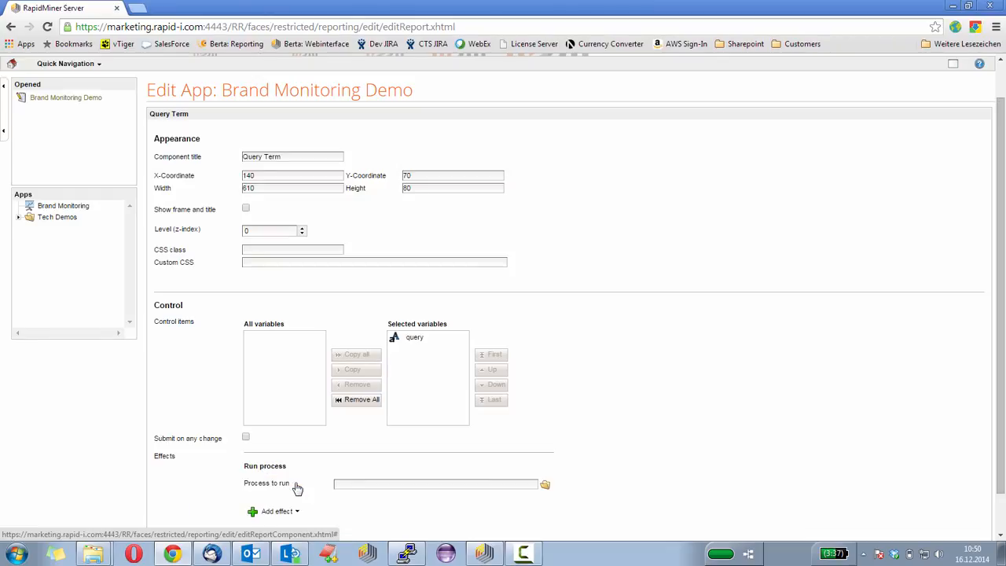
Set the effect's process to run to /demo/Brand Monitoring/Query and submit the Query Term component settings
{"action": "left_click", "coordinate": [545, 486]}
{"action": "scroll", "coordinate": [545, 485], "scroll_direction": "down", "scroll_amount": 1}
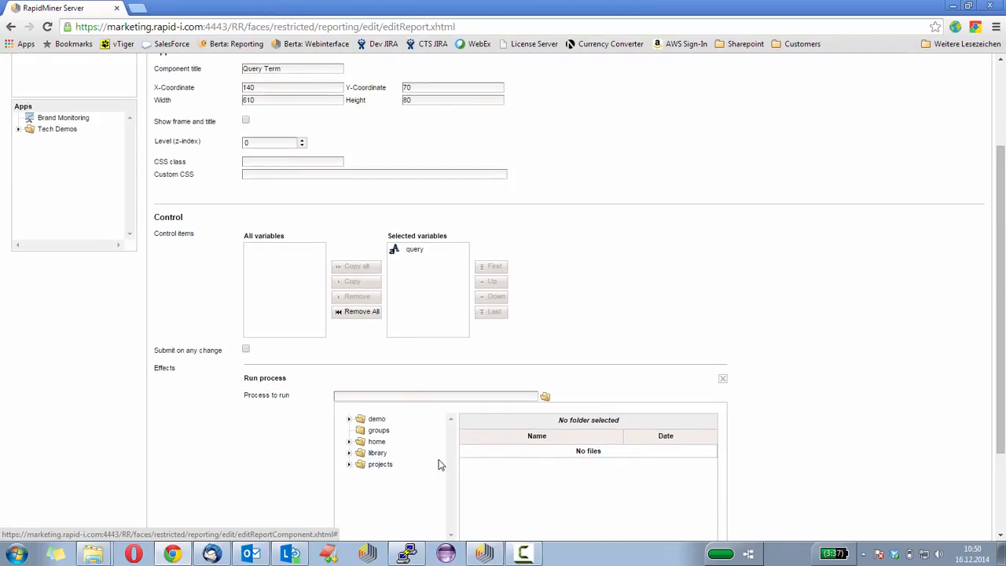
{"action": "left_click", "coordinate": [350, 419]}
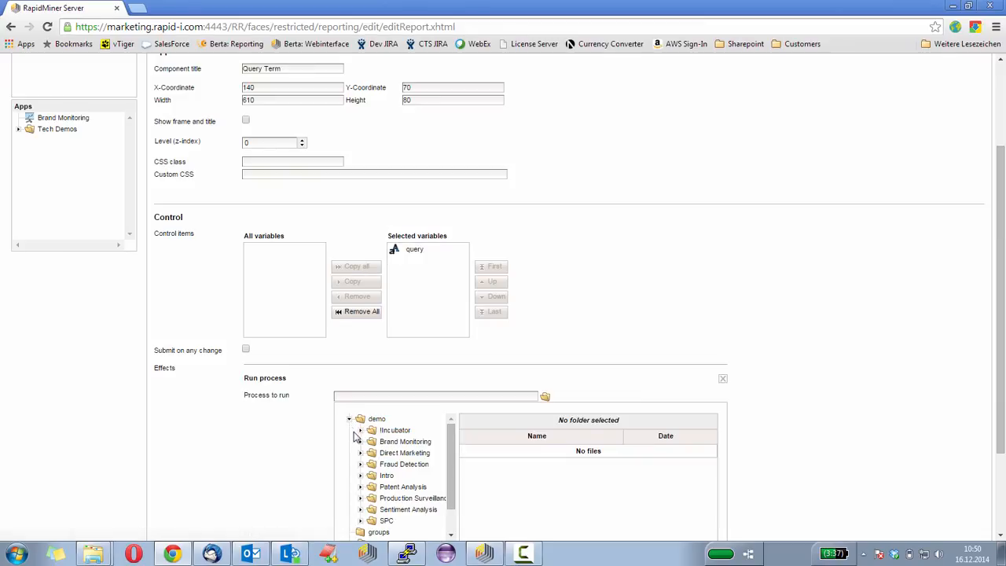
{"action": "left_click", "coordinate": [361, 442]}
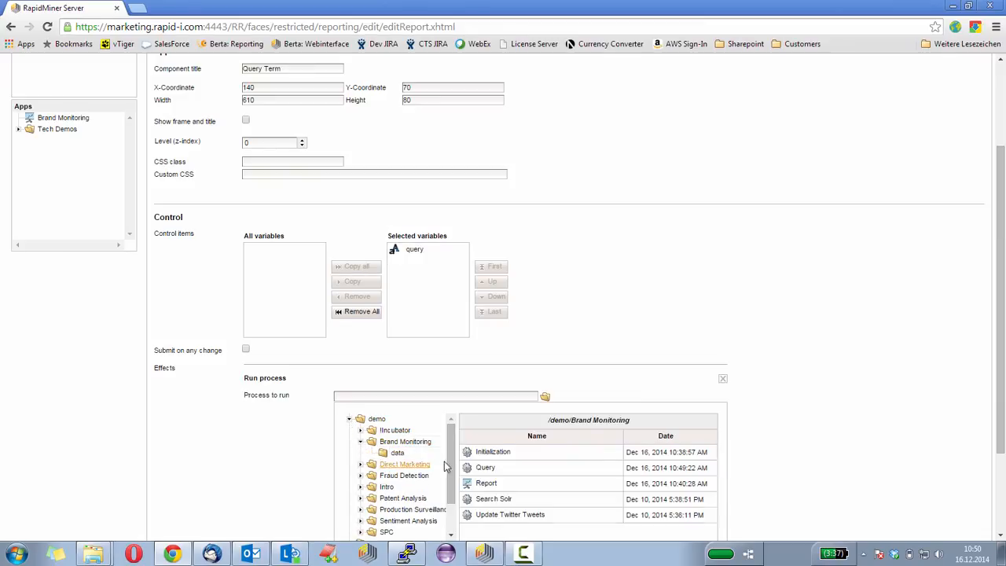
{"action": "left_click", "coordinate": [474, 467]}
{"action": "scroll", "coordinate": [640, 366], "scroll_direction": "down", "scroll_amount": 1}
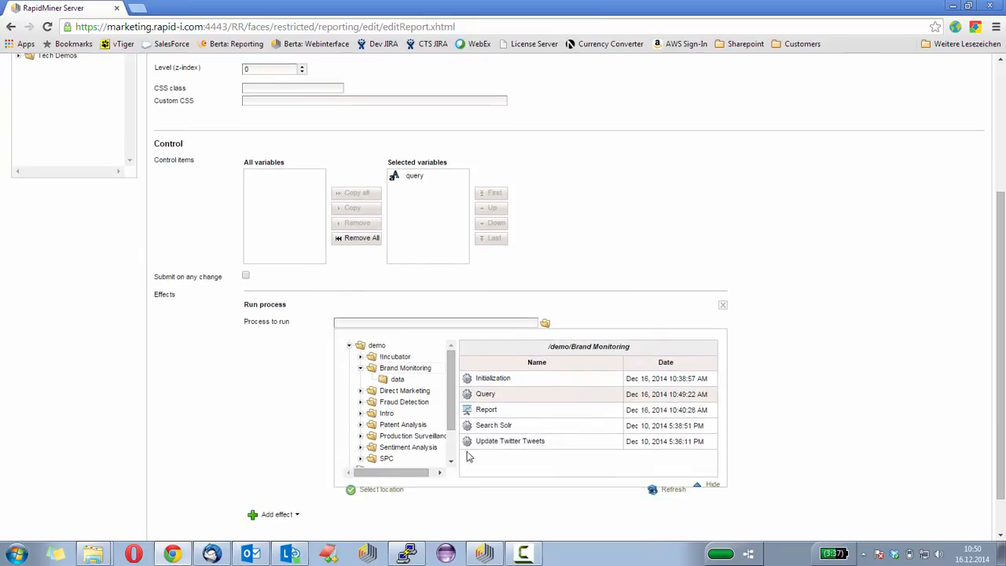
{"action": "left_click", "coordinate": [389, 493]}
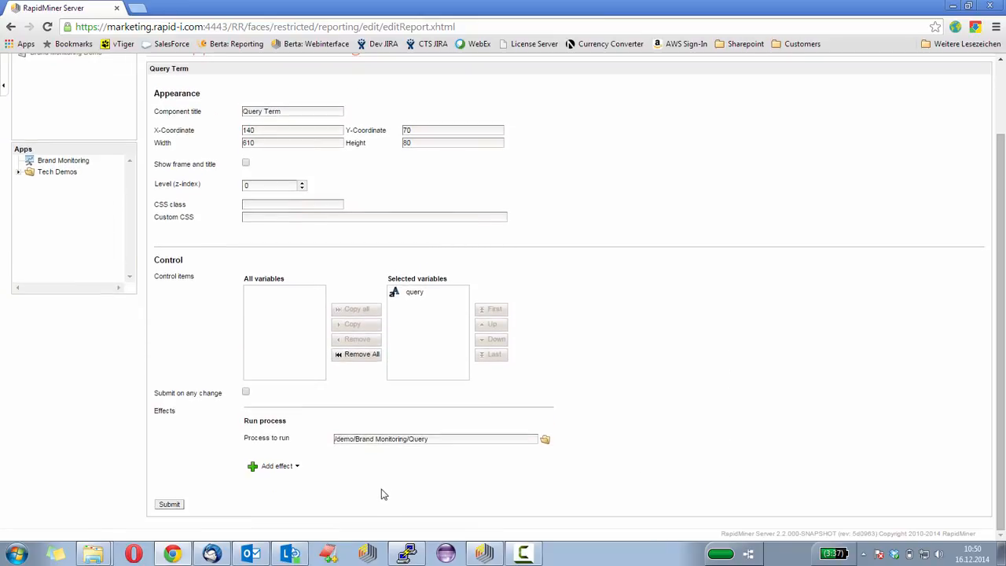
{"action": "left_click", "coordinate": [268, 467]}
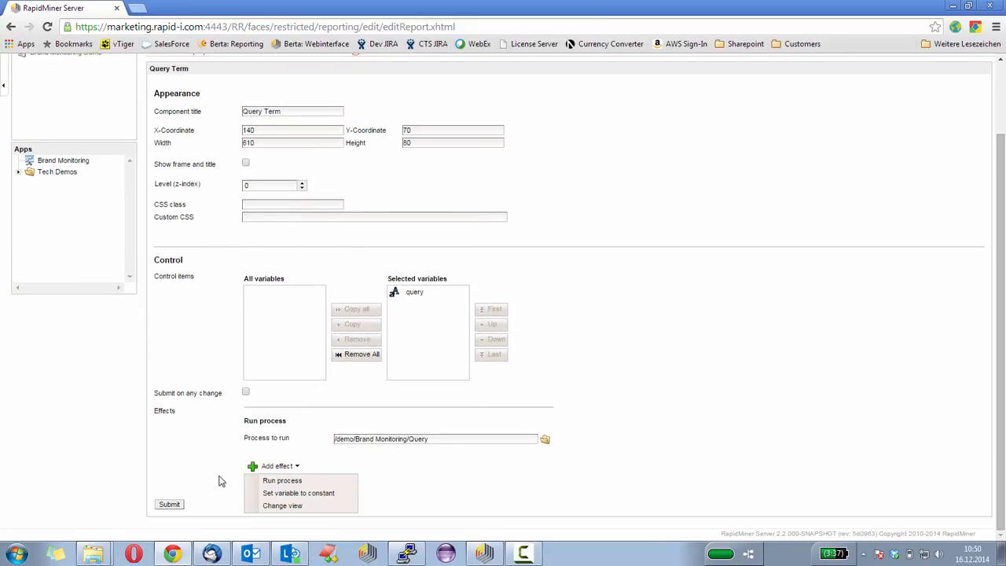
{"action": "left_click", "coordinate": [170, 505]}
{"action": "left_click", "coordinate": [169, 507]}
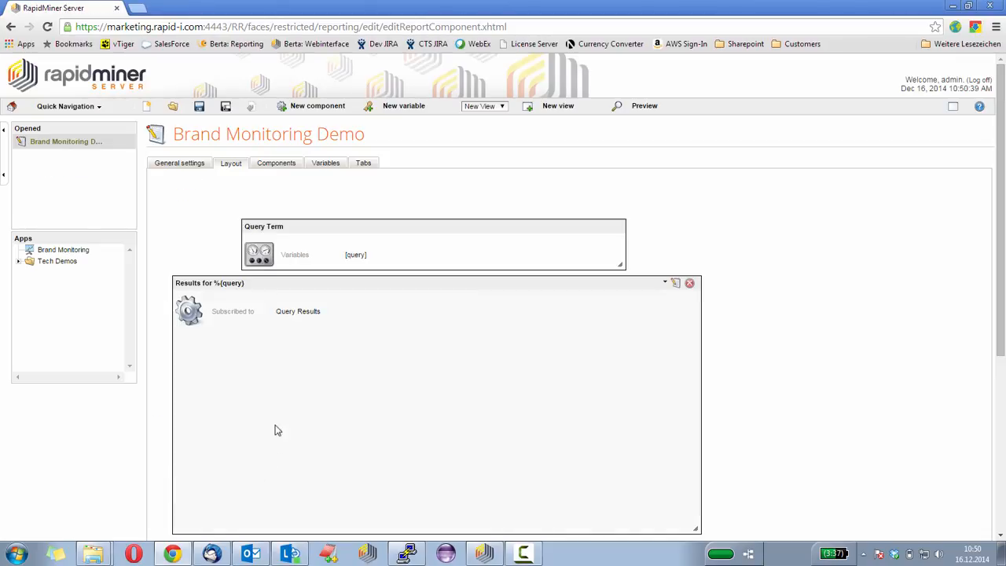
Preview the Brand Monitoring Demo app, submit the query RapidMiner, and look through the results table
{"action": "left_click", "coordinate": [643, 109]}
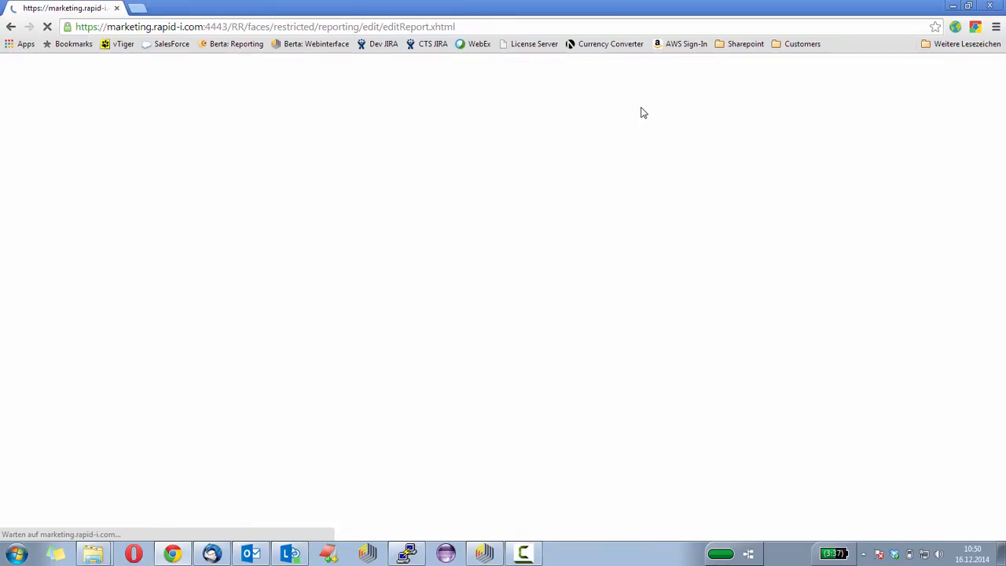
{"action": "left_click", "coordinate": [376, 203]}
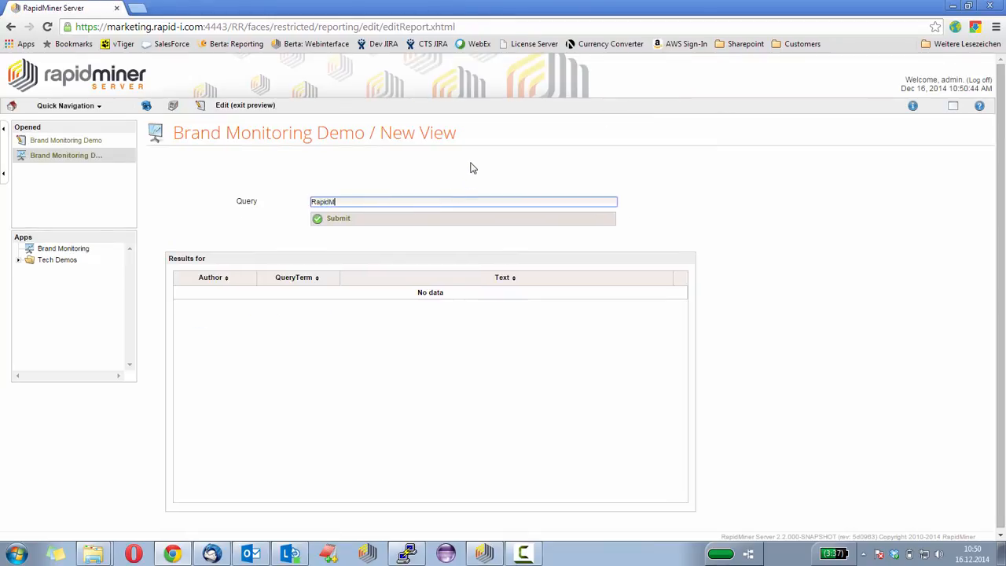
{"action": "left_click", "coordinate": [339, 221]}
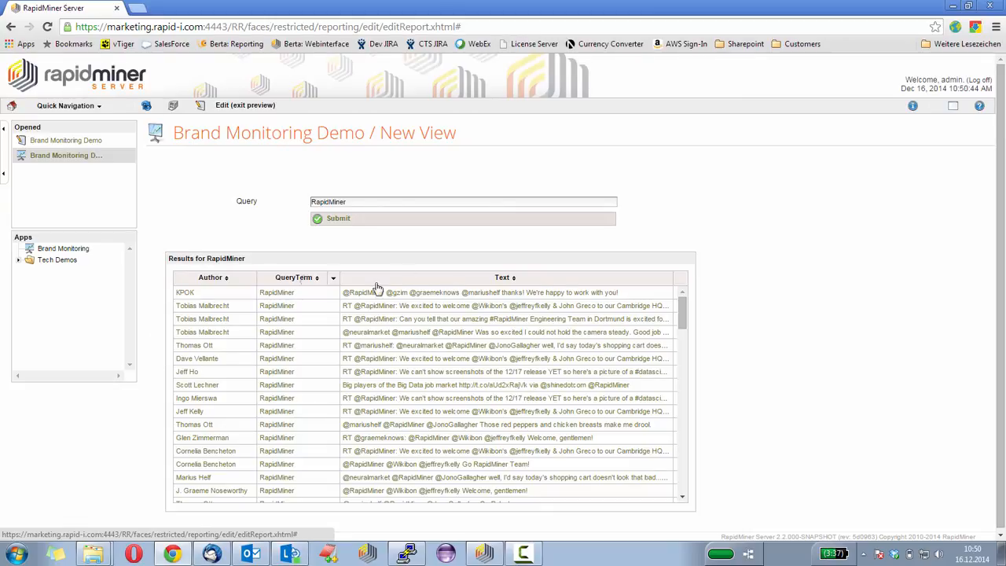
{"action": "mouse_move", "coordinate": [682, 308]}
{"action": "left_mouse_down"}
{"action": "mouse_move", "coordinate": [683, 478]}
{"action": "mouse_move", "coordinate": [682, 306]}
{"action": "left_mouse_up"}
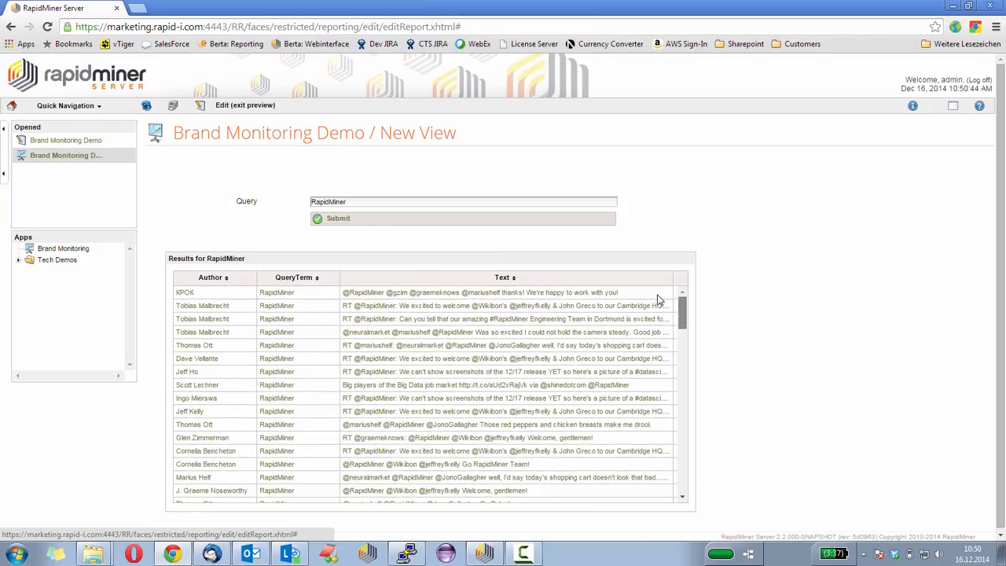